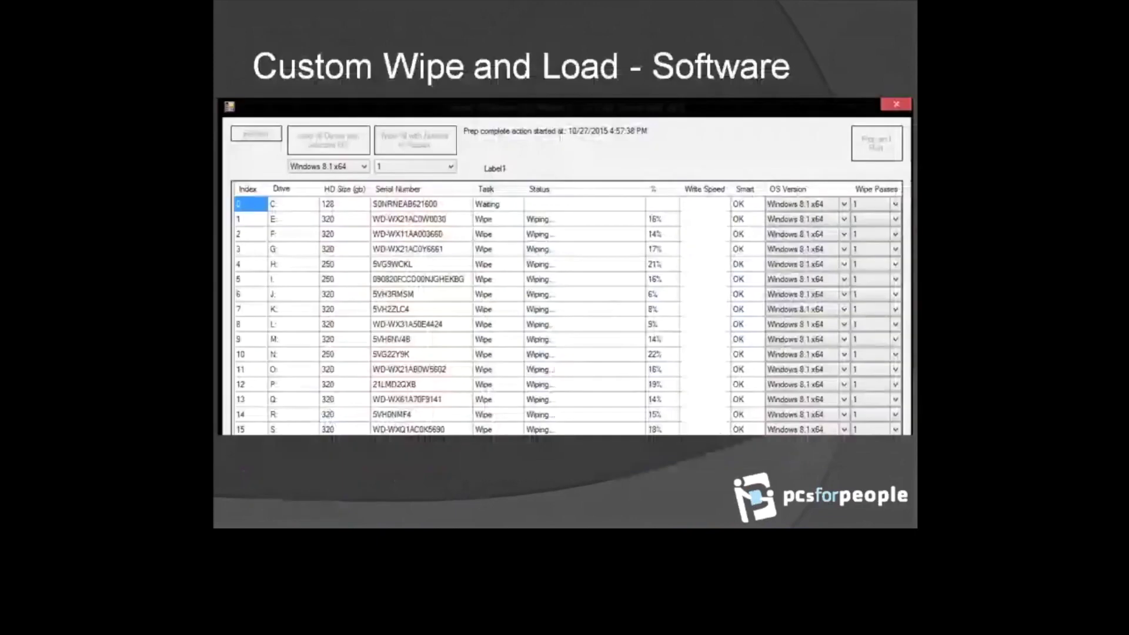
key(Right)
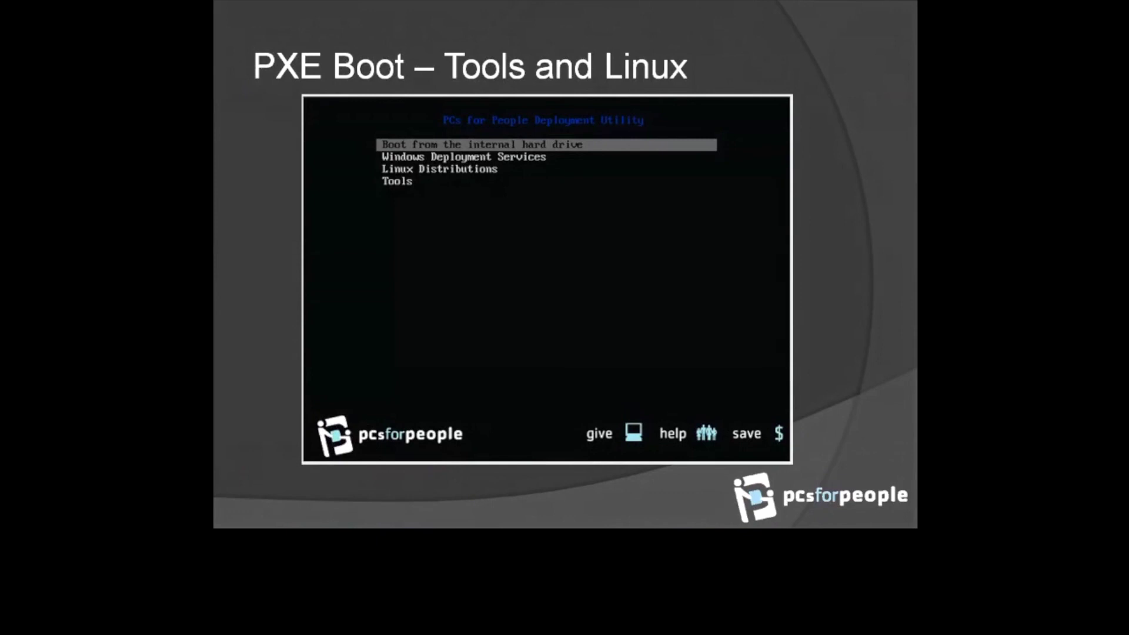
key(Left)
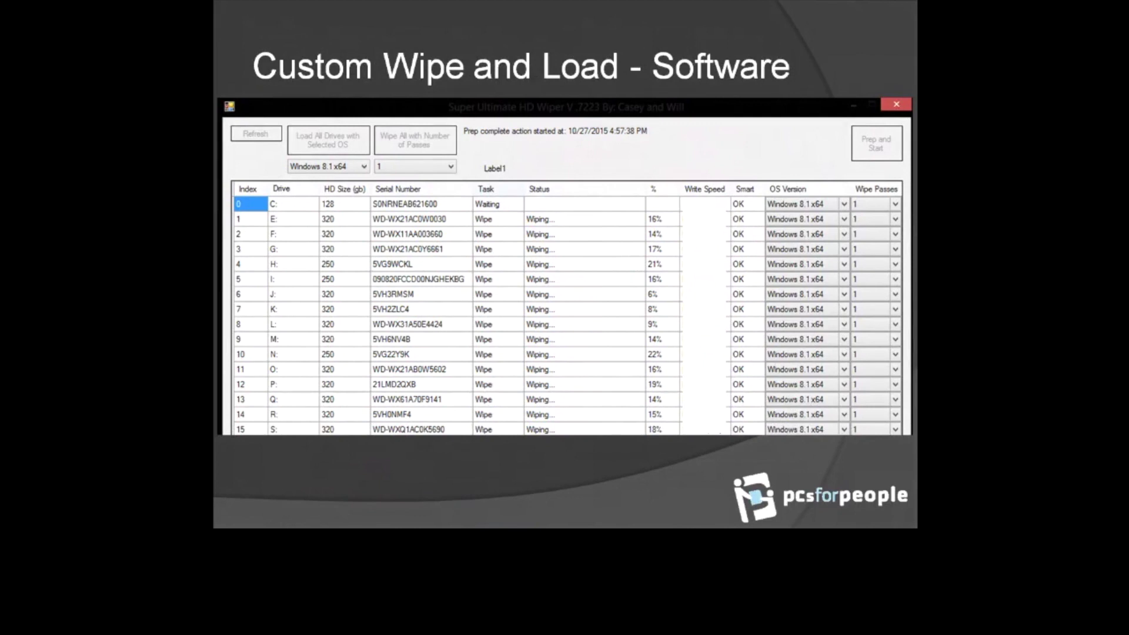
Step: Show both PXE Boot slides, end the slideshow and return to the filled registration form in Chrome
key(Right)
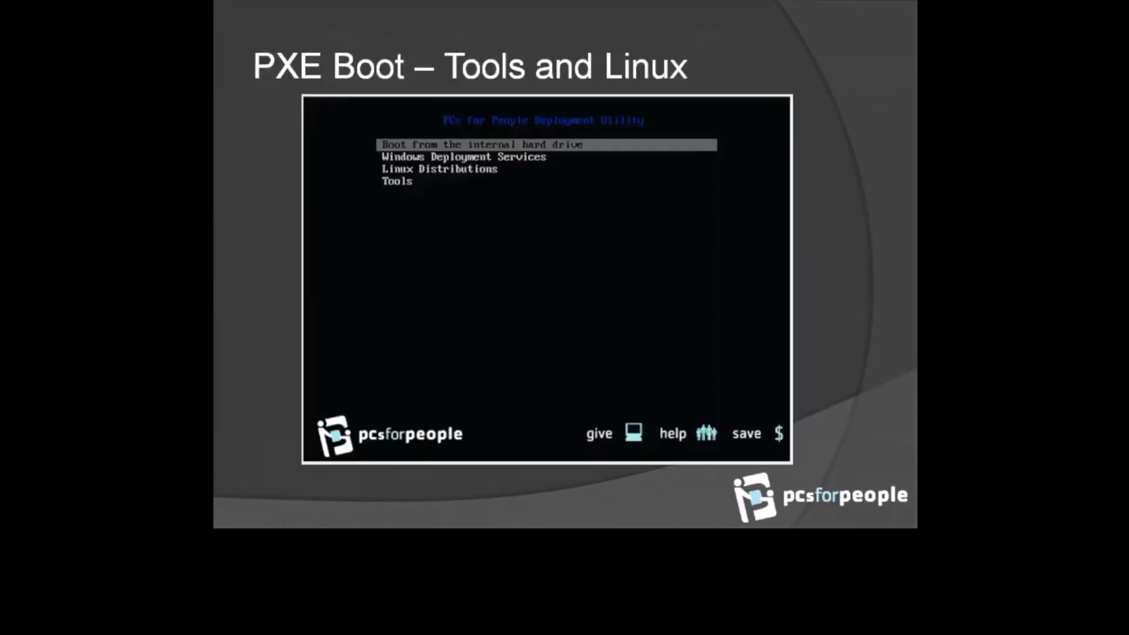
key(Right)
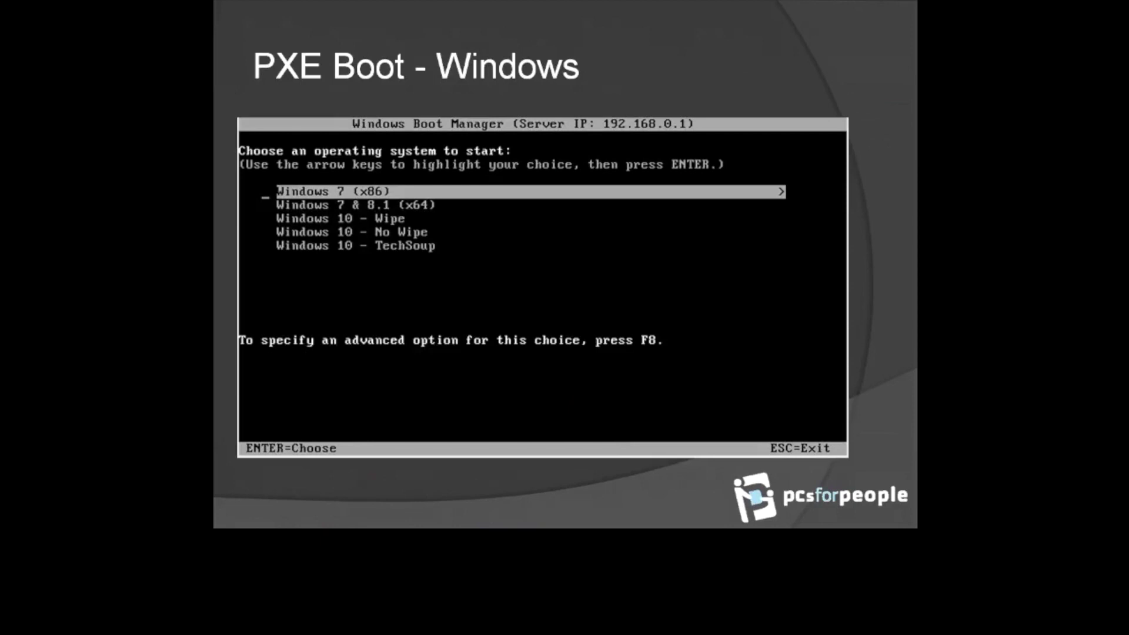
key(Escape)
key(alt+Tab)
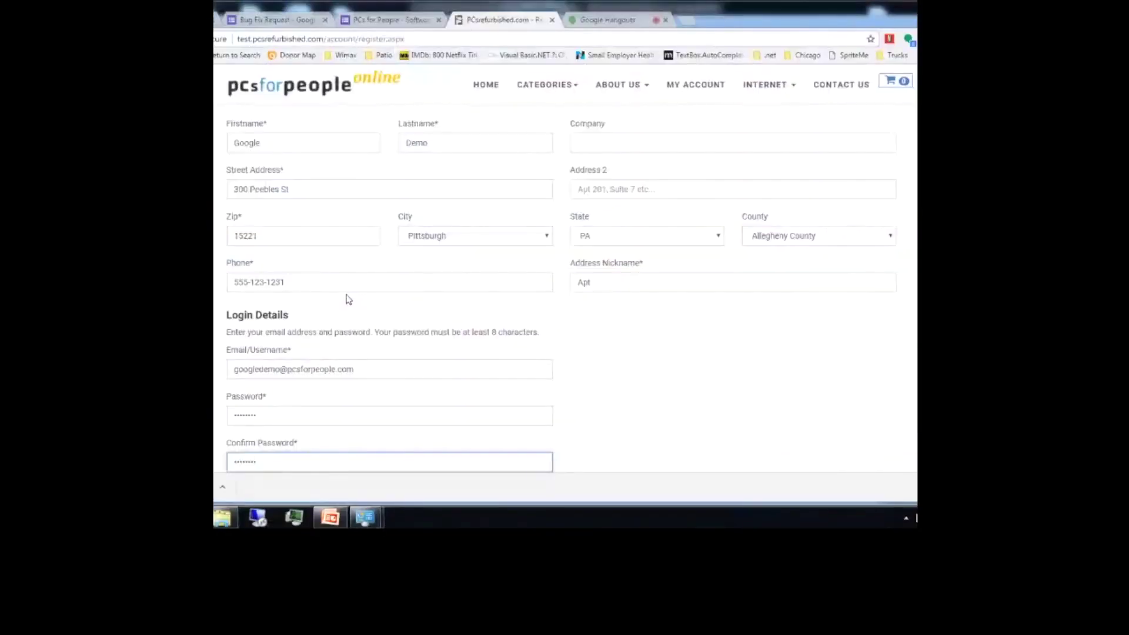
Step: Load pcscrm.com in a new tab and log in to reach Client Home
key(ctrl+t)
text(pcscrm.com)
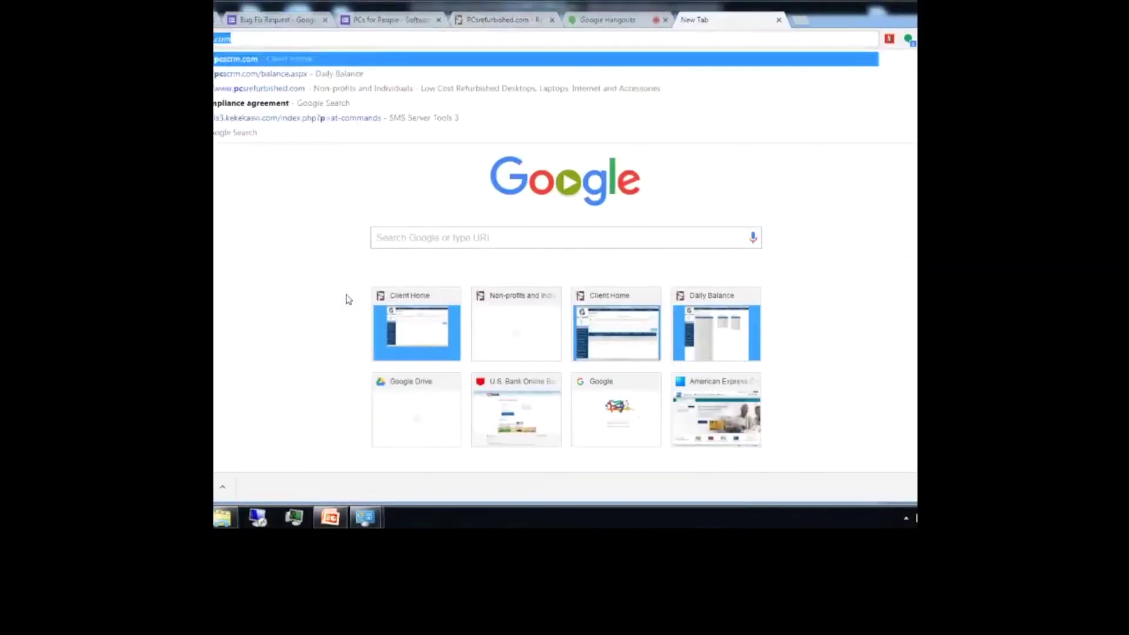
key(Return)
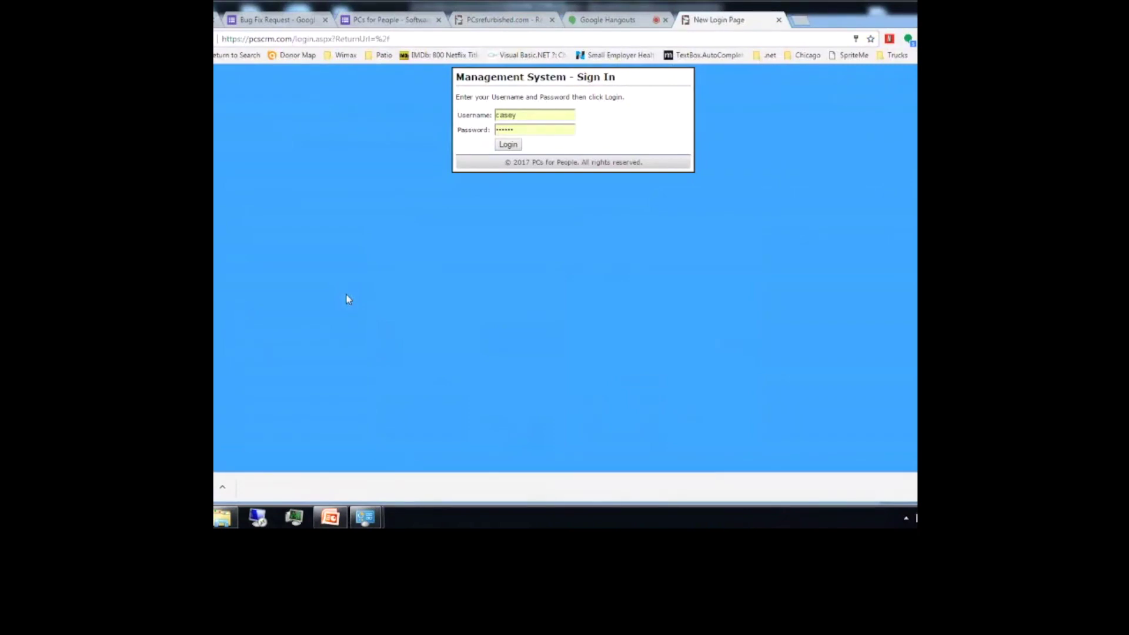
click(508, 146)
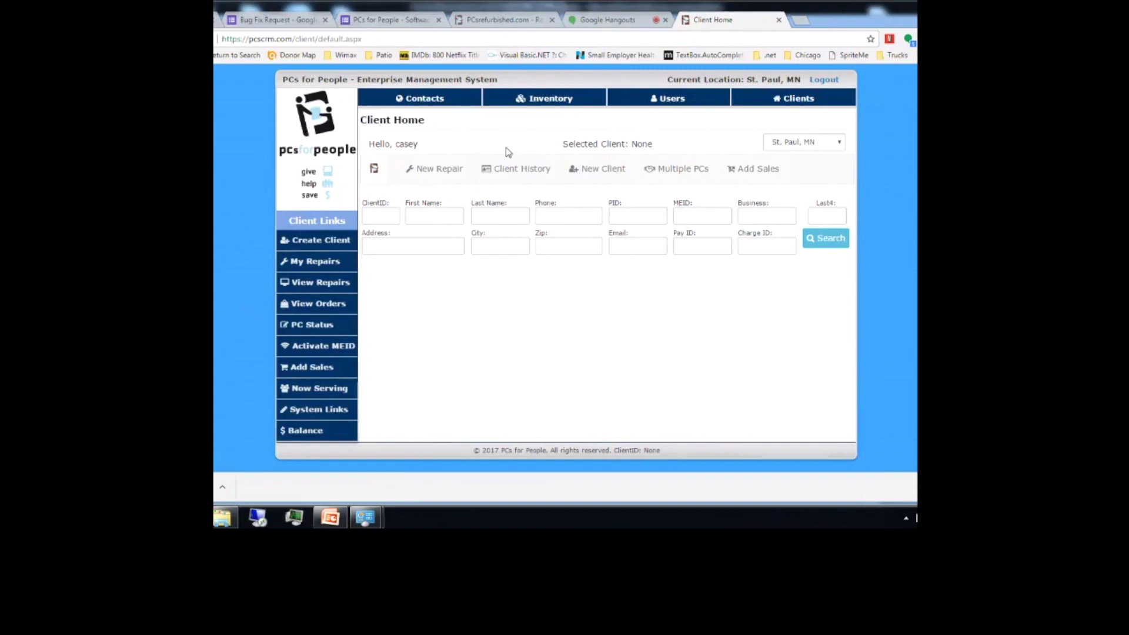
Step: Go to the Contacts section to show the Receive Hardware page
click(422, 99)
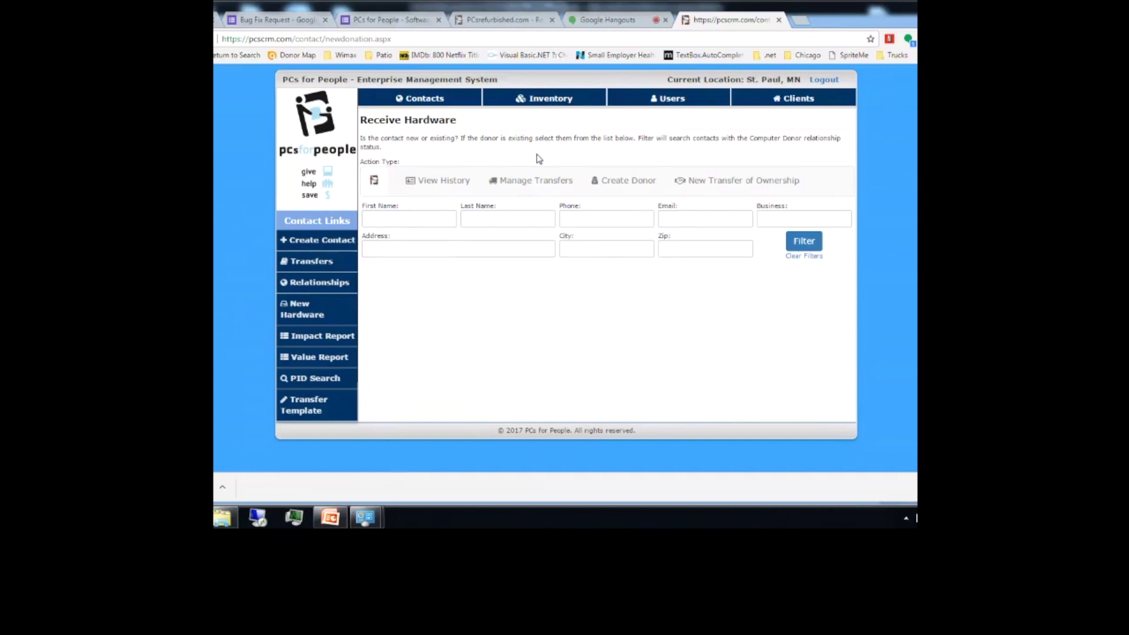
Step: Filter donors by business 'mayo', select Mayo Clinic Health System and begin a new Transfer of Ownership
click(773, 222)
text(mayo)
key(Return)
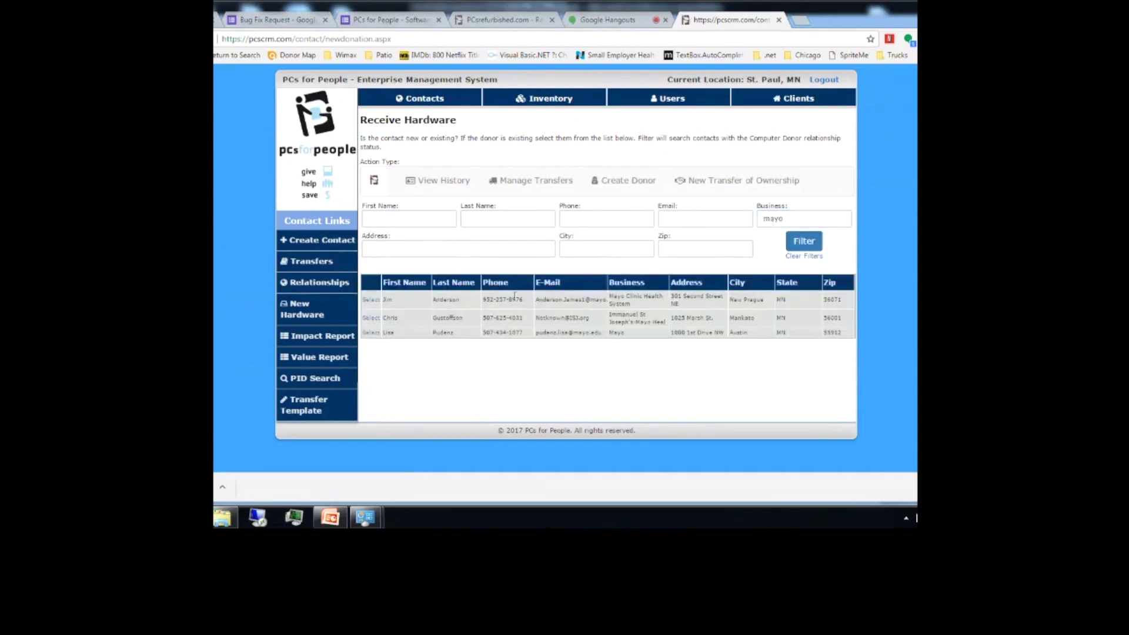
click(375, 300)
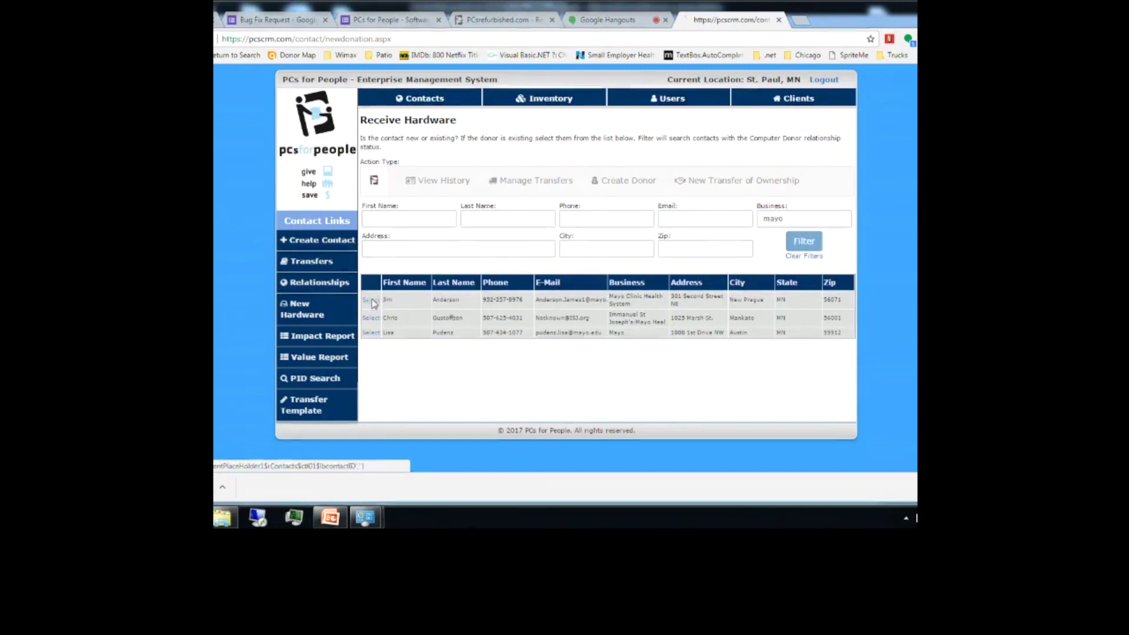
click(707, 181)
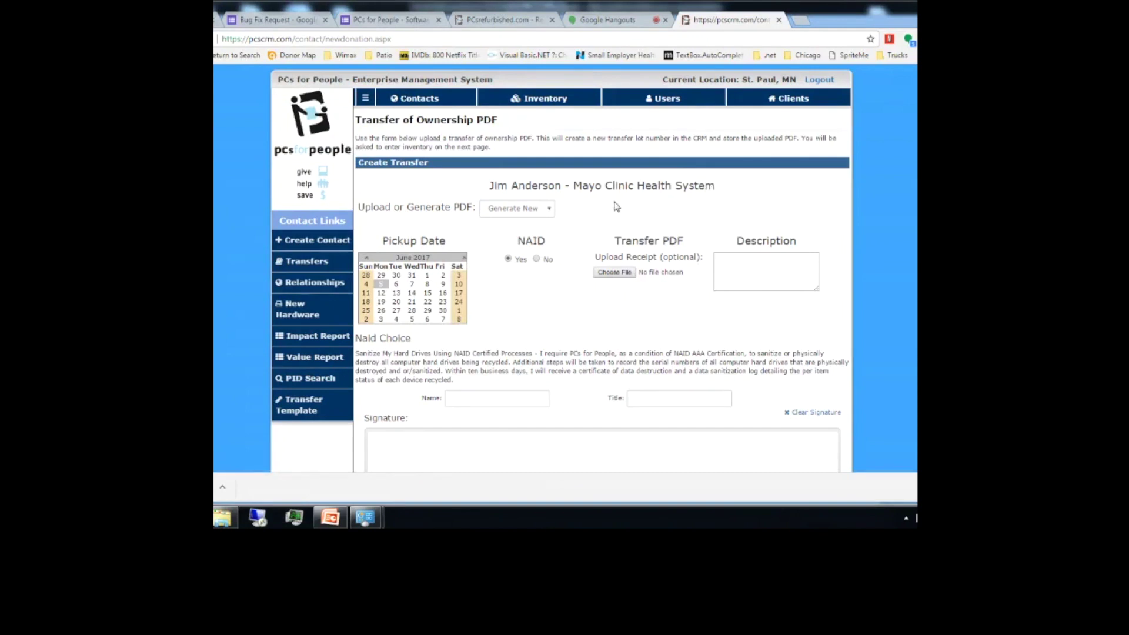
Step: Enter '3 pallets of desktops' as the transfer description, correcting the typo
click(734, 279)
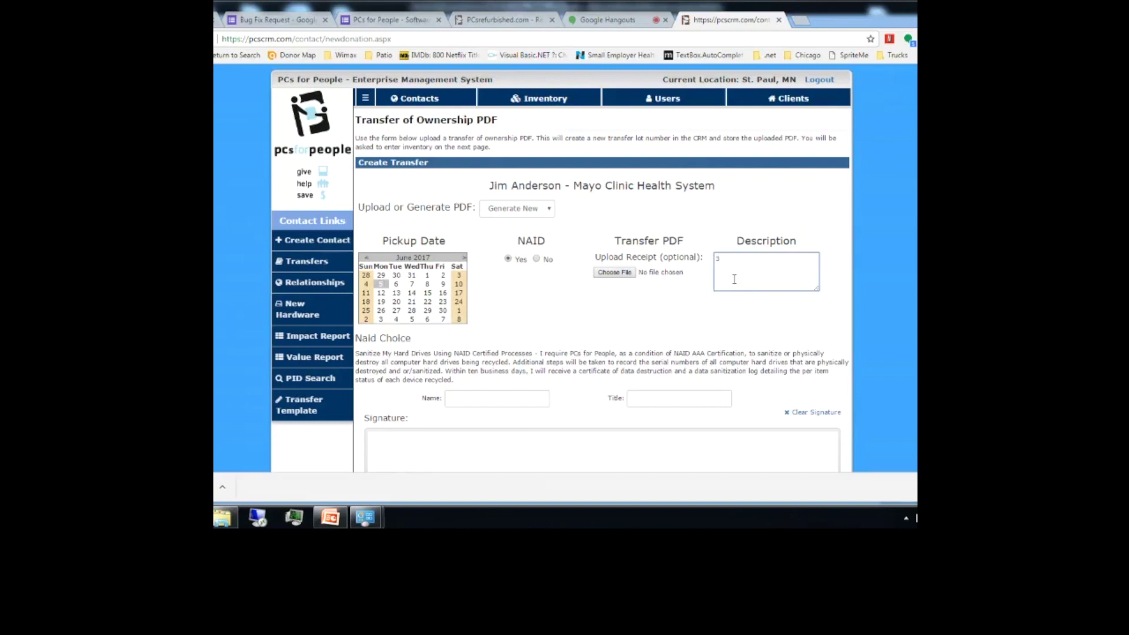
text(3 pallets of dekstop)
key(BackSpace)
key(BackSpace)
key(BackSpace)
key(BackSpace)
key(BackSpace)
text(sktops)
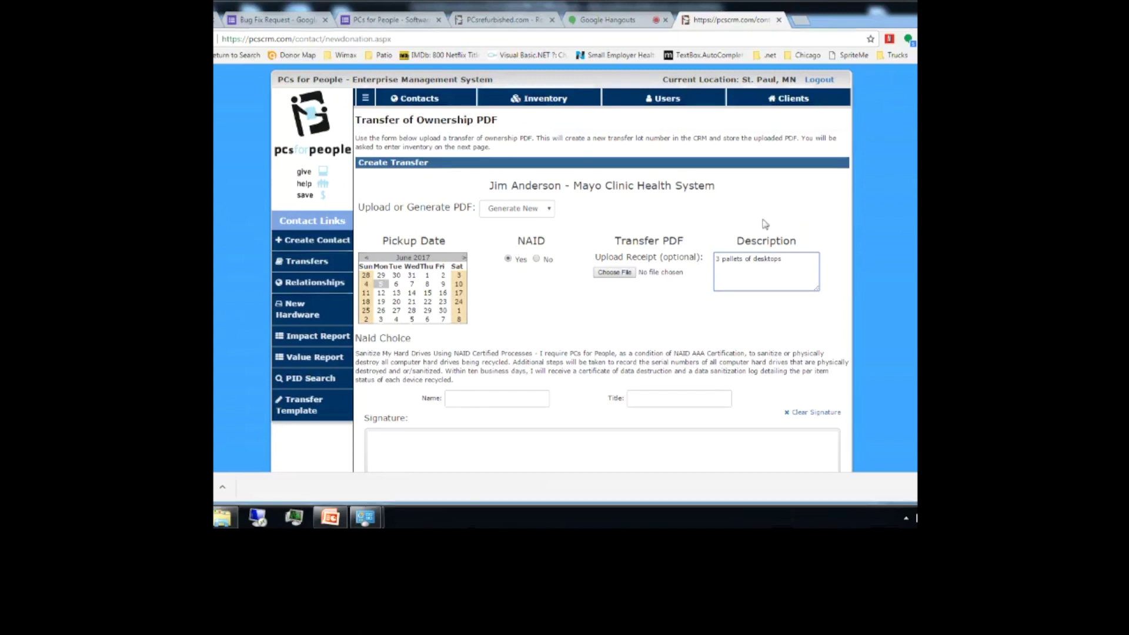
Step: Fill in the signer's name, title 'Dock', and draw a signature
scroll(564, 282, down, 1)
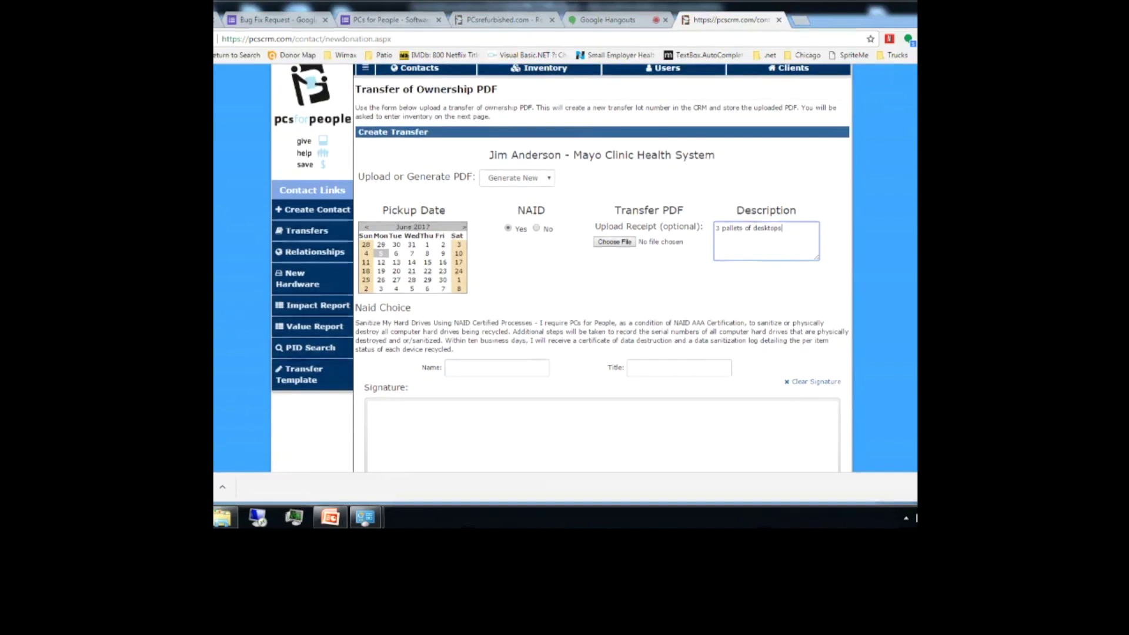
scroll(461, 291, down, 2)
click(461, 296)
text(Do)
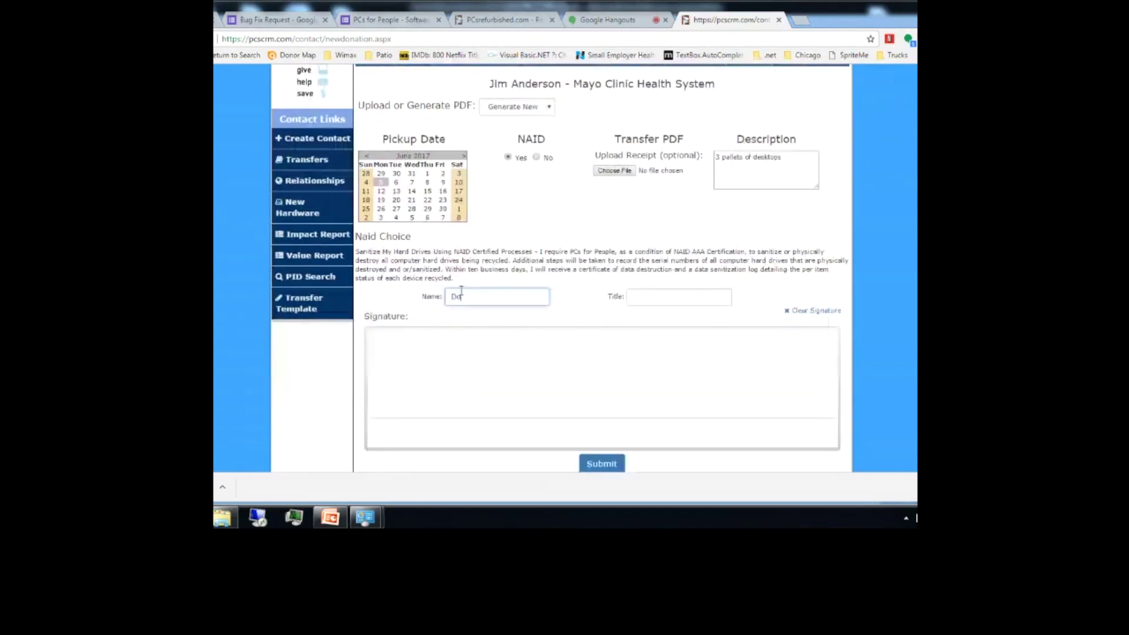
text(ck Guy)
key(Tab)
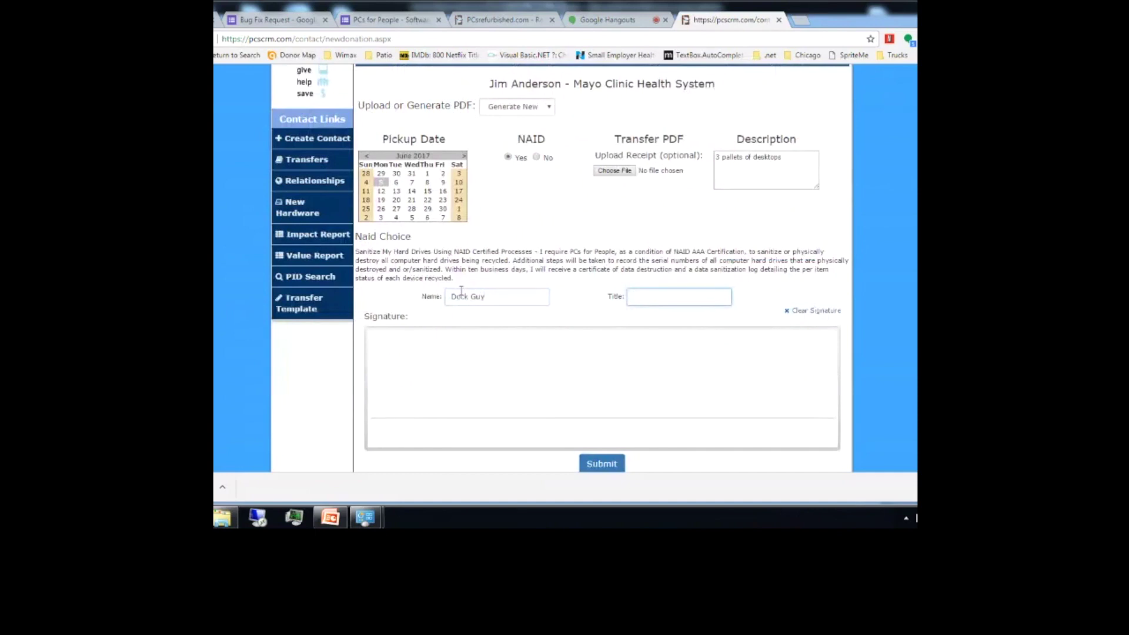
text(Dock)
key(Tab)
mouse_move(417, 357)
mouse_down()
mouse_move(433, 389)
mouse_move(460, 376)
mouse_move(491, 382)
mouse_move(494, 367)
mouse_move(496, 382)
mouse_up()
drag(509, 353, 521, 374)
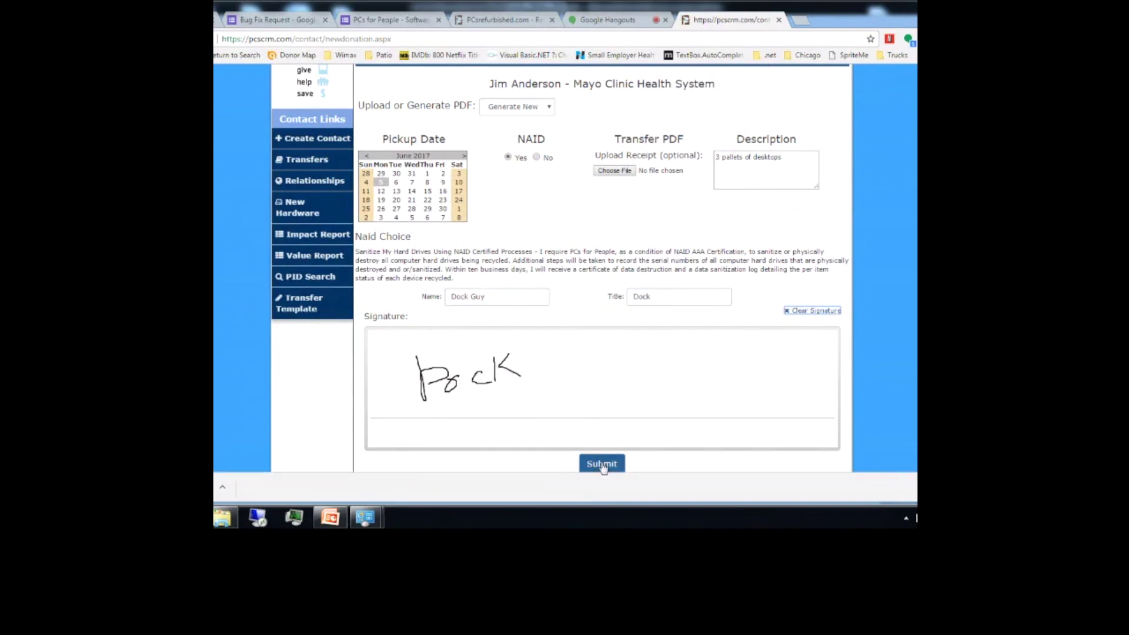
Step: Submit the transfer, then return from Gmail to the transfer list showing lot 17645
click(602, 464)
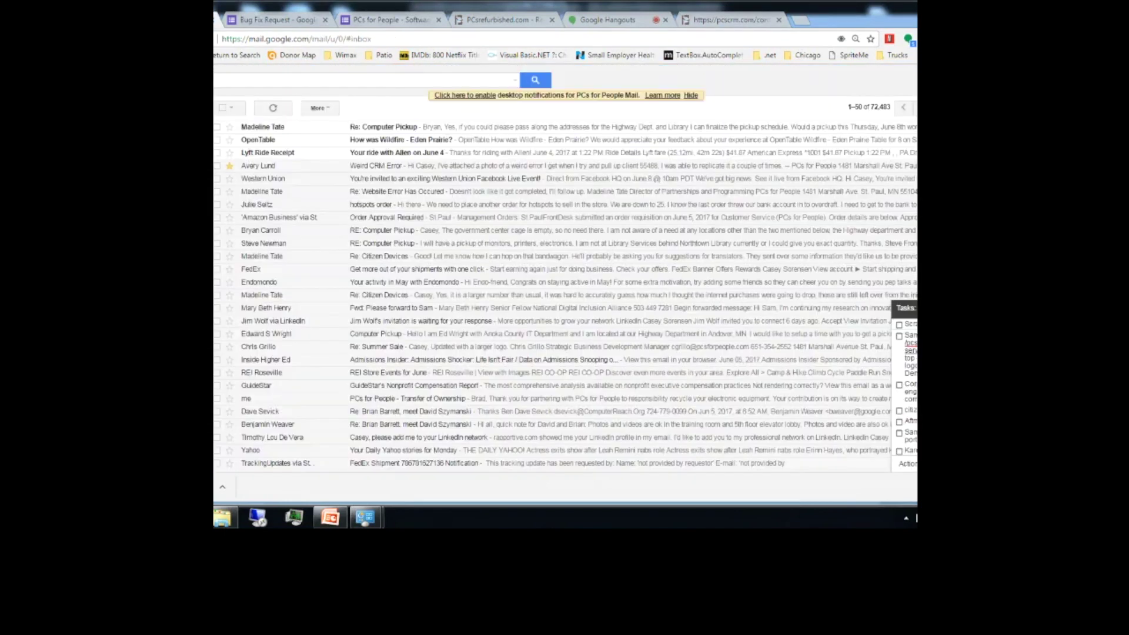
click(722, 17)
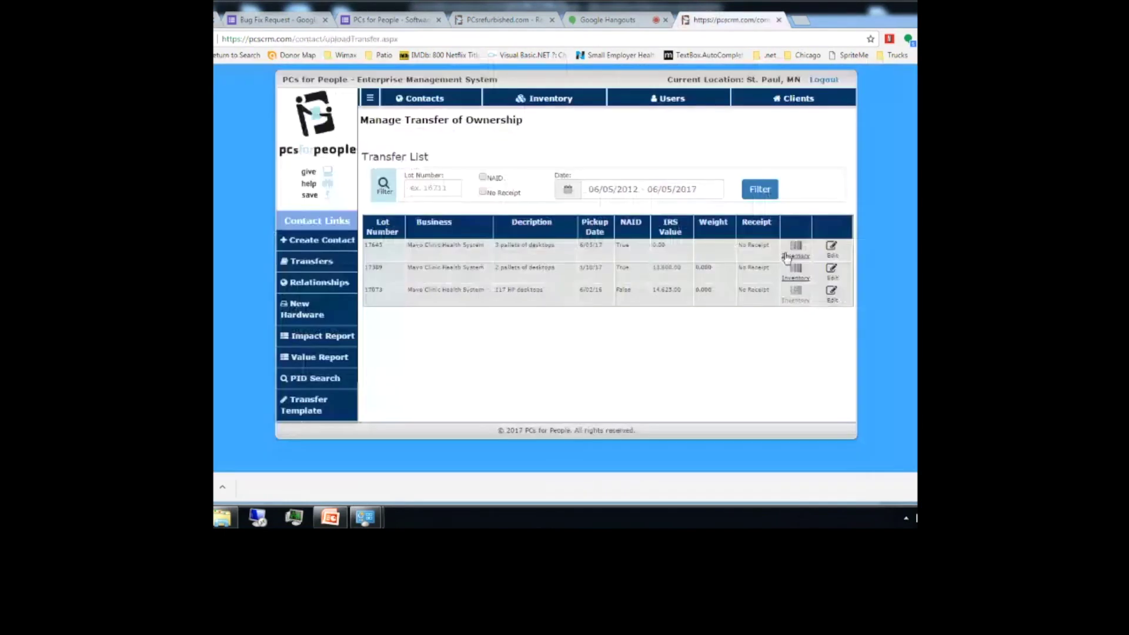
Step: Edit lot 17645's transfer and scroll through its generated Transfer of Ownership PDF
click(830, 247)
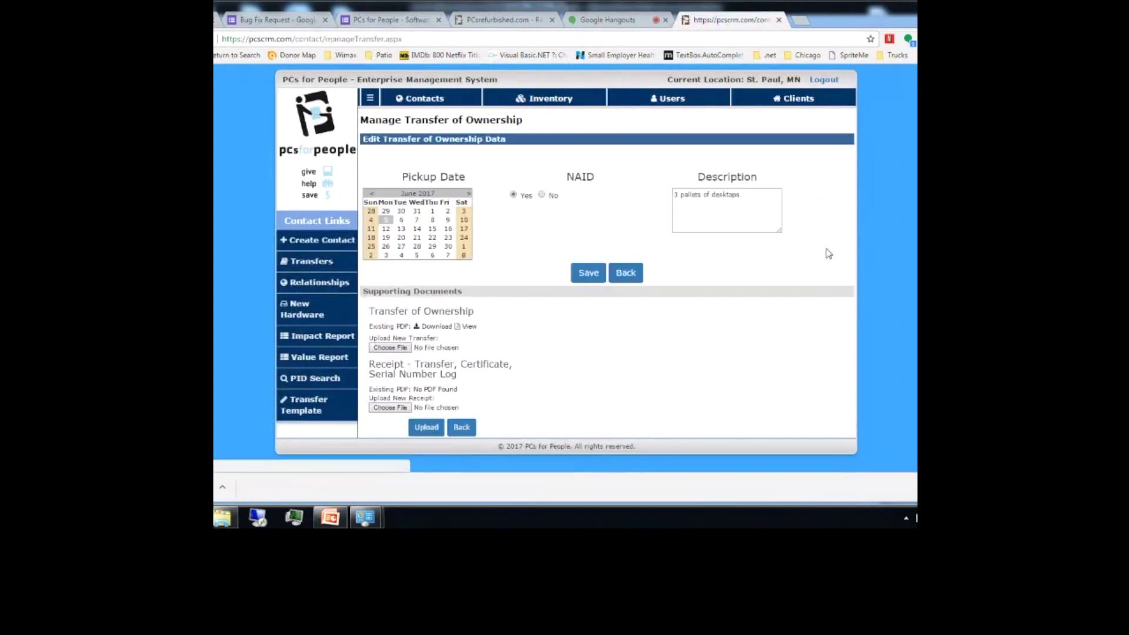
click(467, 327)
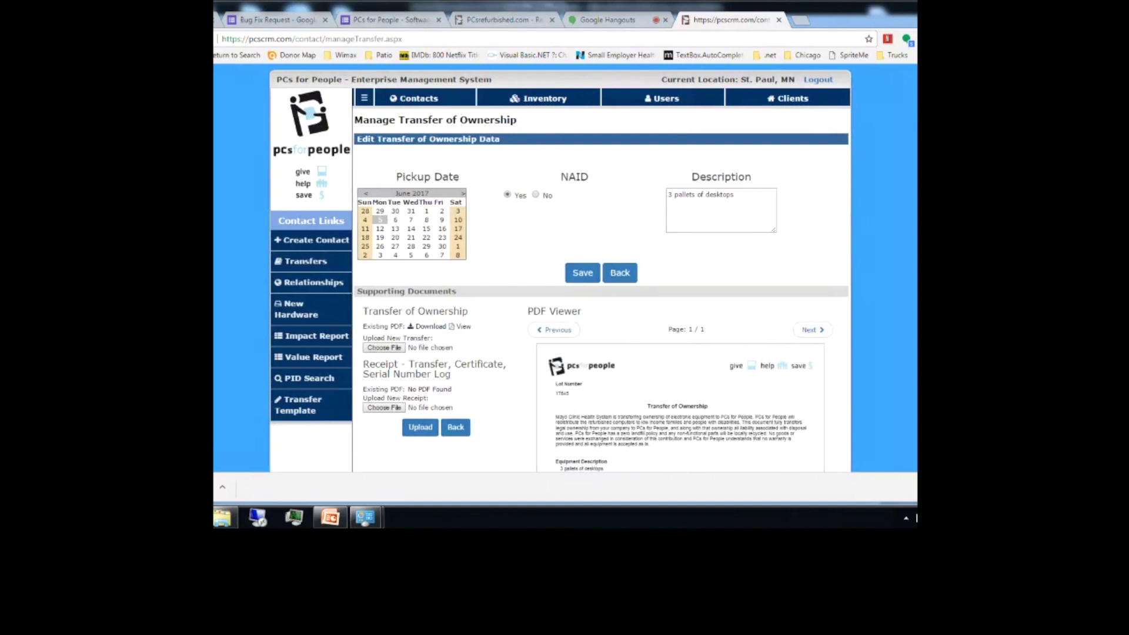
scroll(564, 282, down, 2)
scroll(564, 283, down, 2)
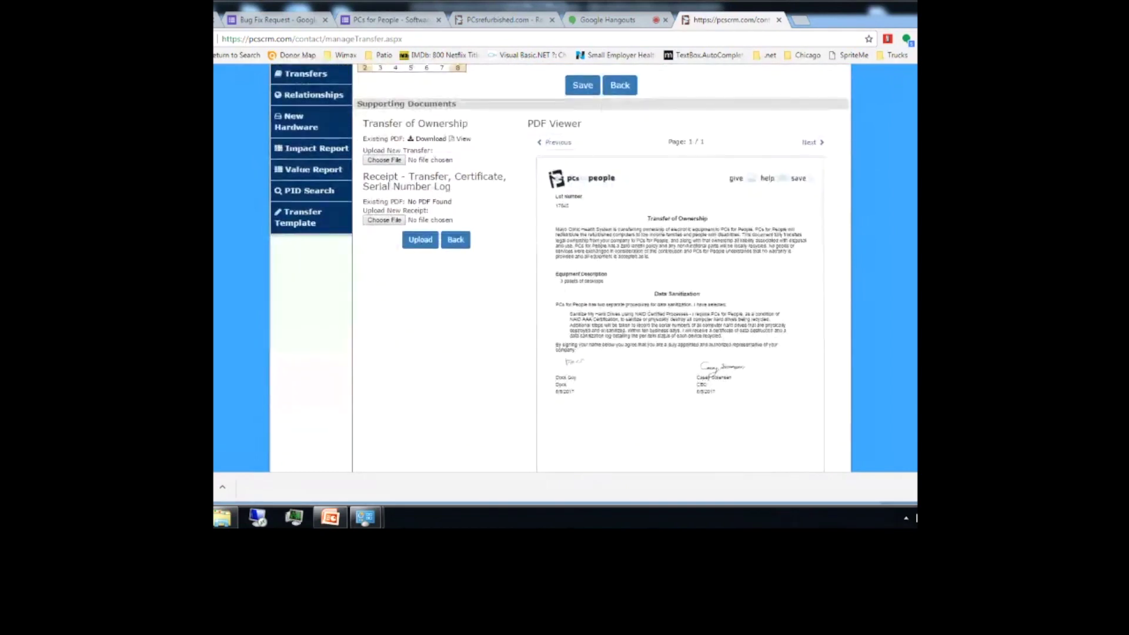
scroll(564, 282, up, 4)
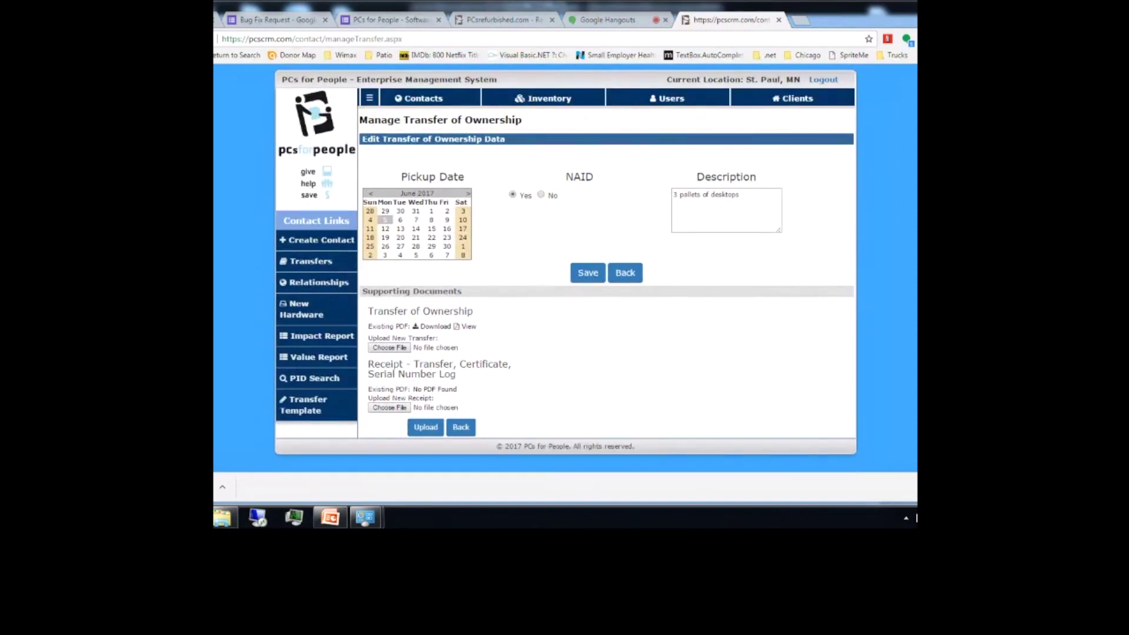
Step: Open lot 17645's inventory and pick location St. Paul, MN, category Desktop, product Desktop 50
click(624, 272)
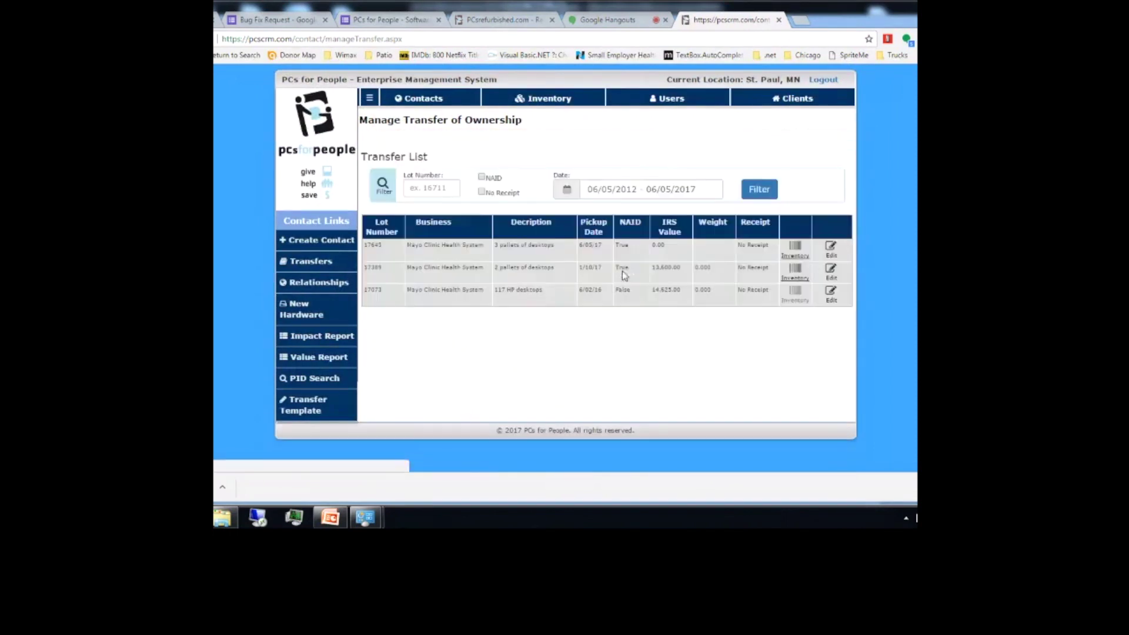
click(797, 257)
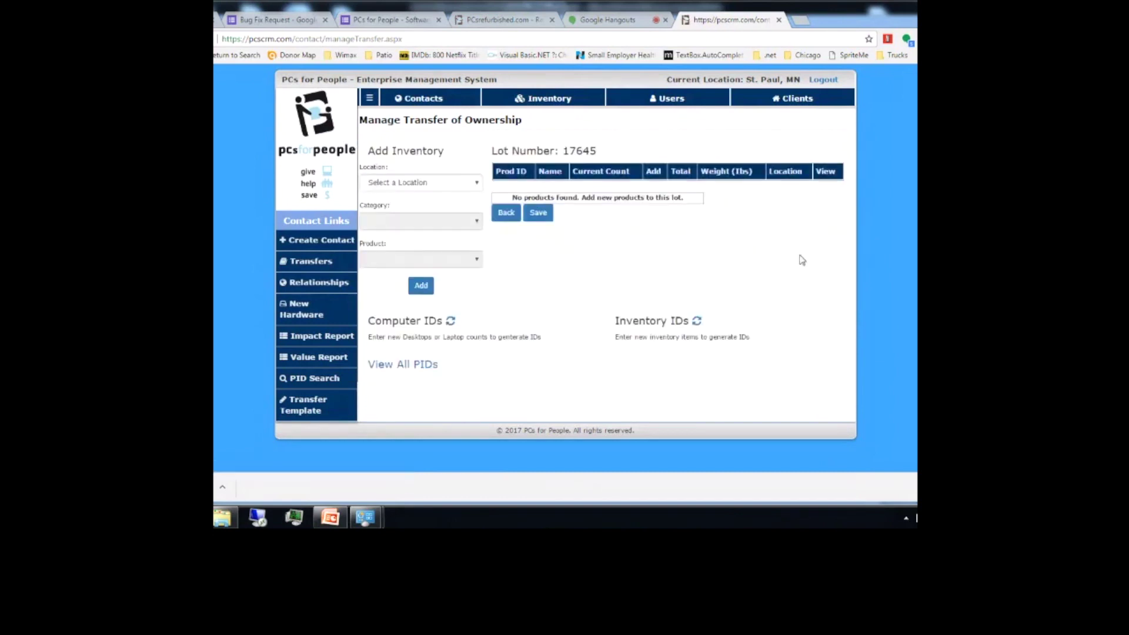
click(427, 185)
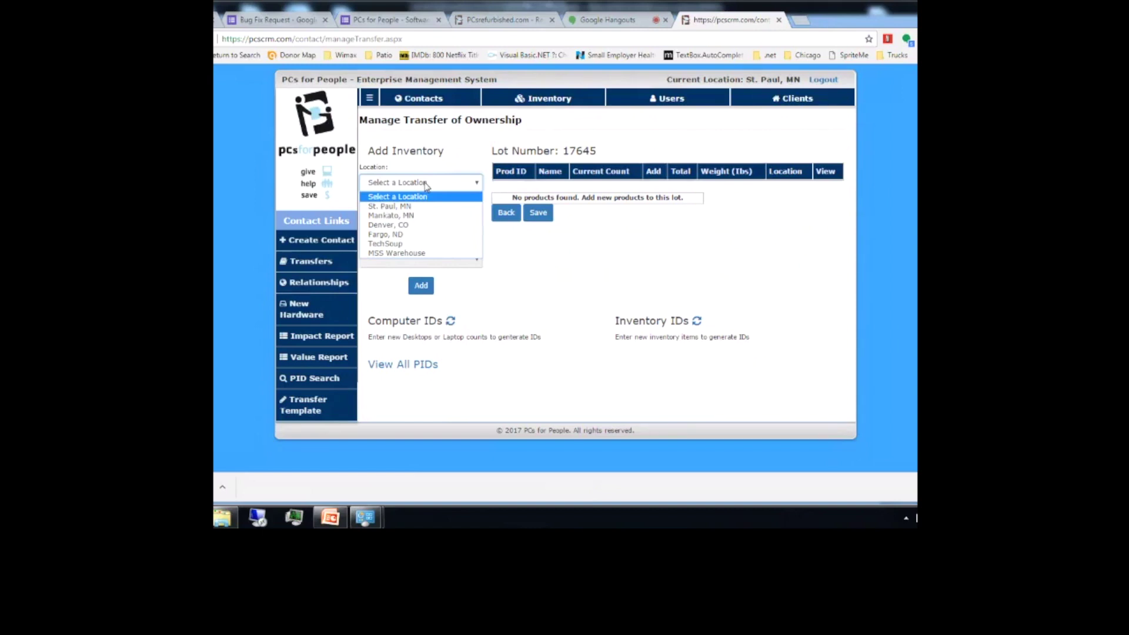
click(422, 253)
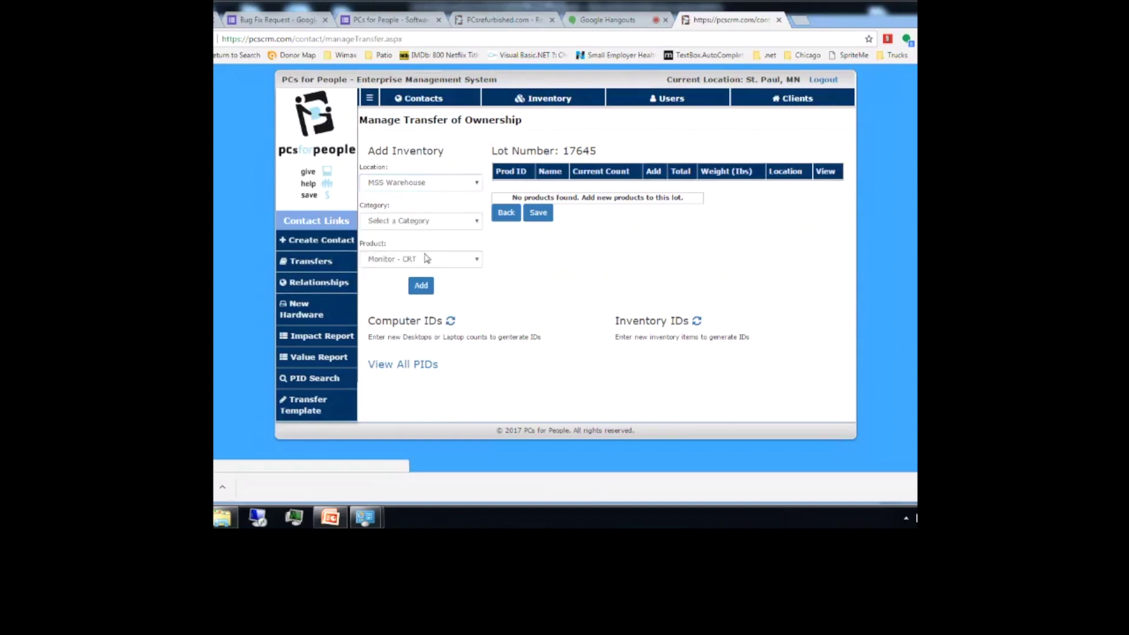
click(421, 182)
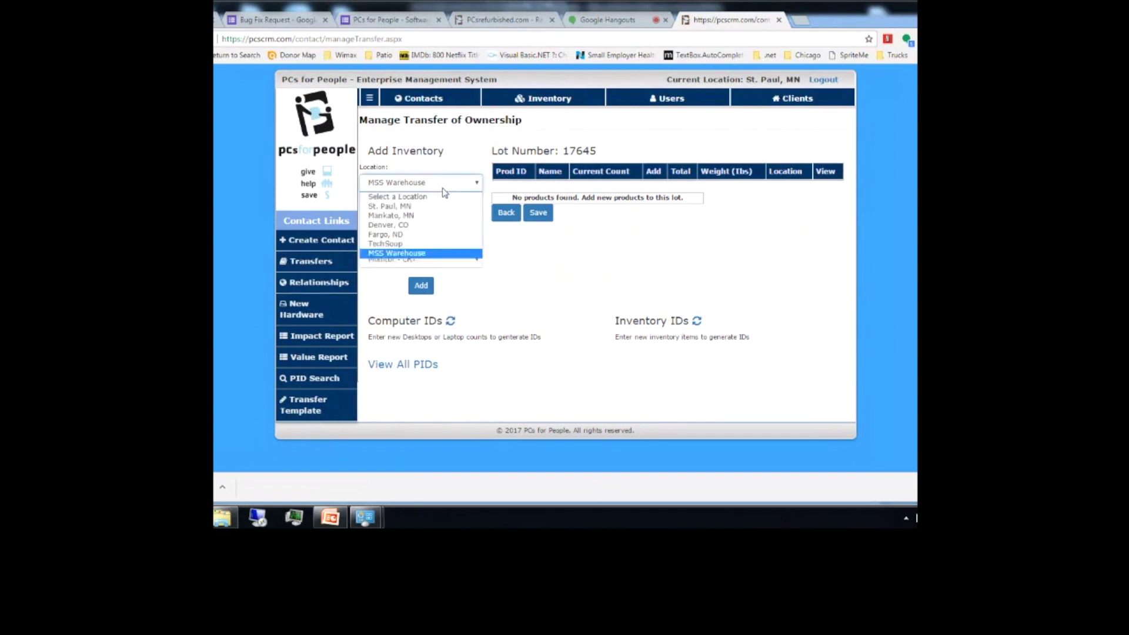
click(424, 206)
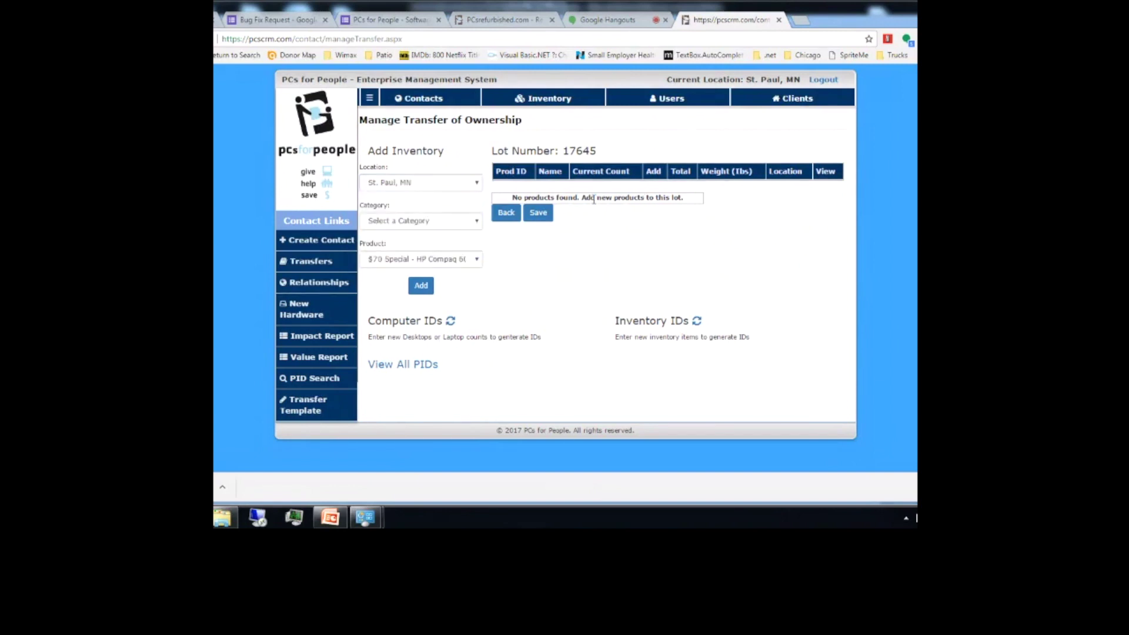
click(453, 224)
click(440, 244)
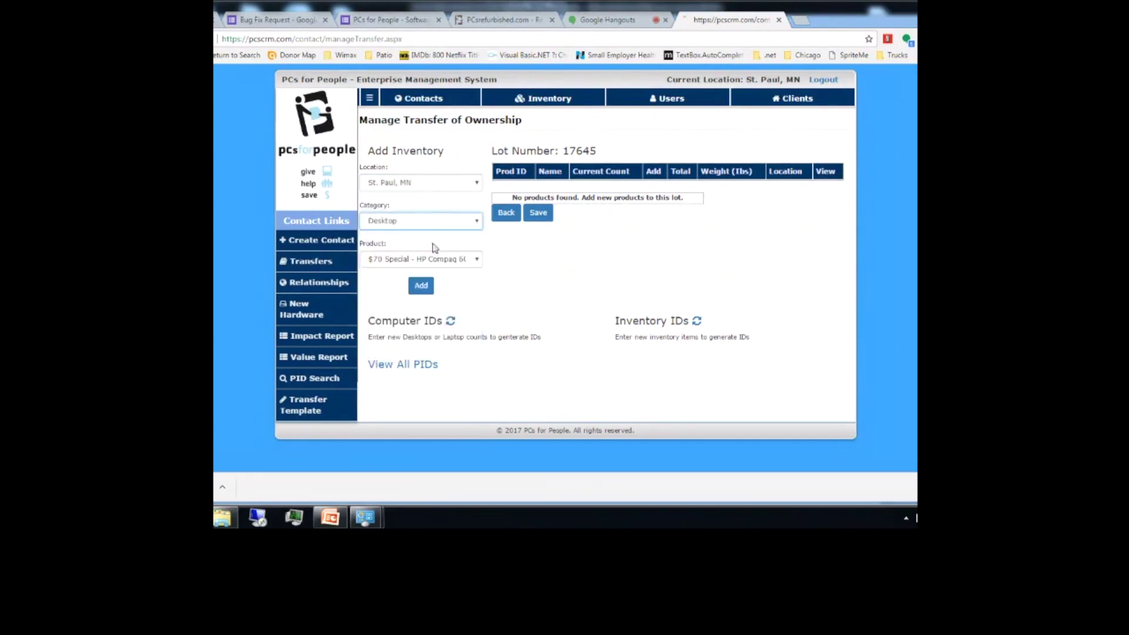
click(464, 260)
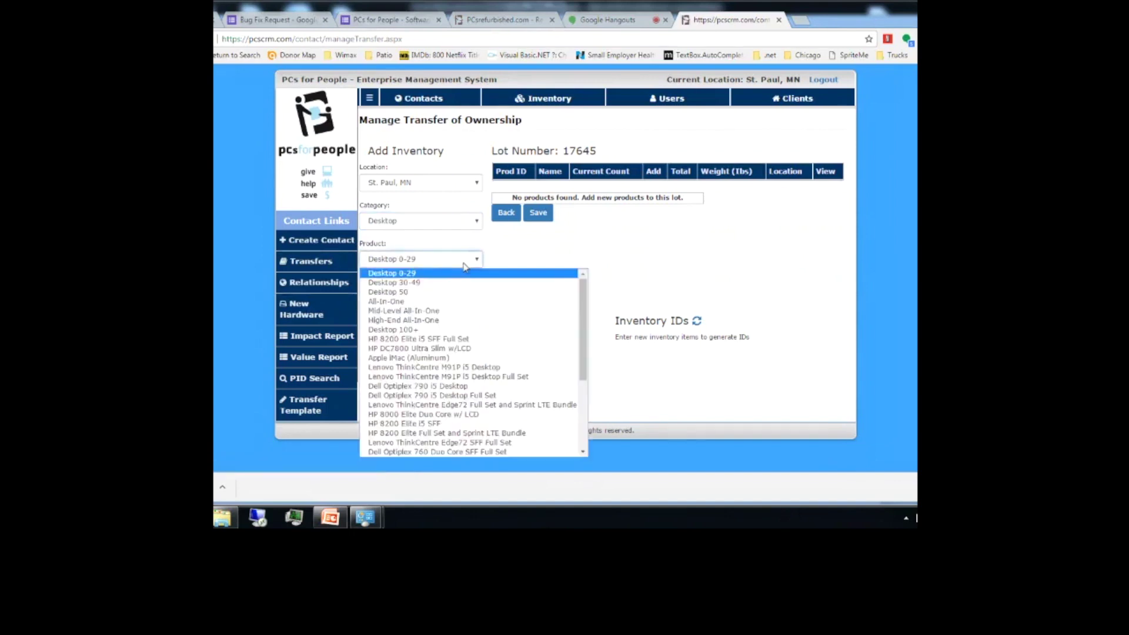
click(438, 293)
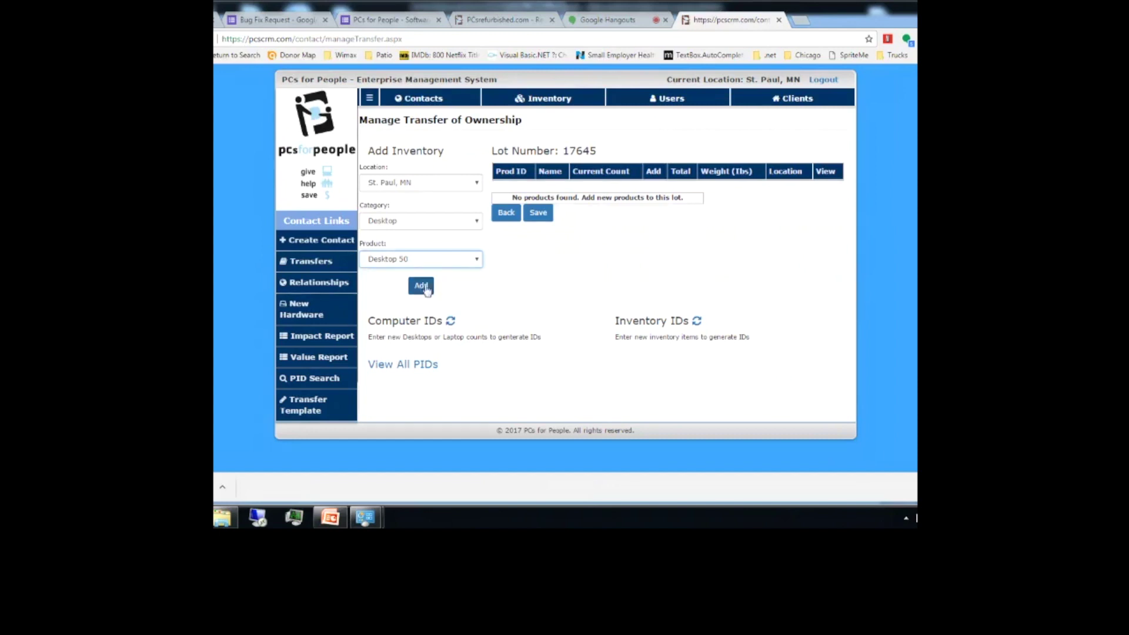
Step: Add Desktop 50 to the lot with a quantity of 50
click(421, 286)
click(665, 189)
click(665, 188)
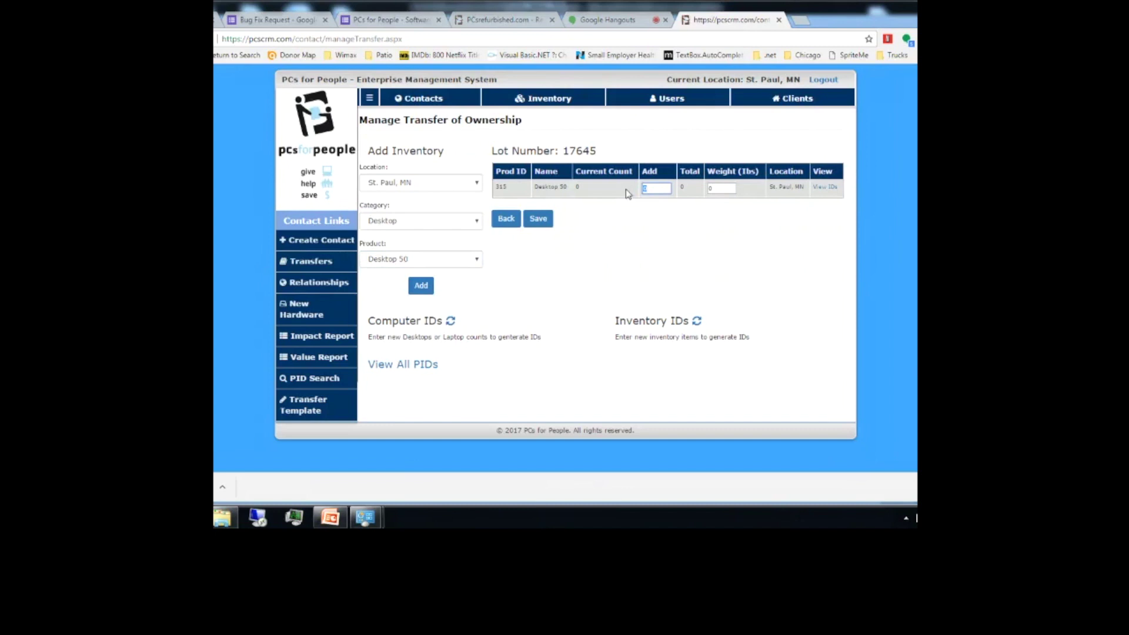
text(50)
key(Tab)
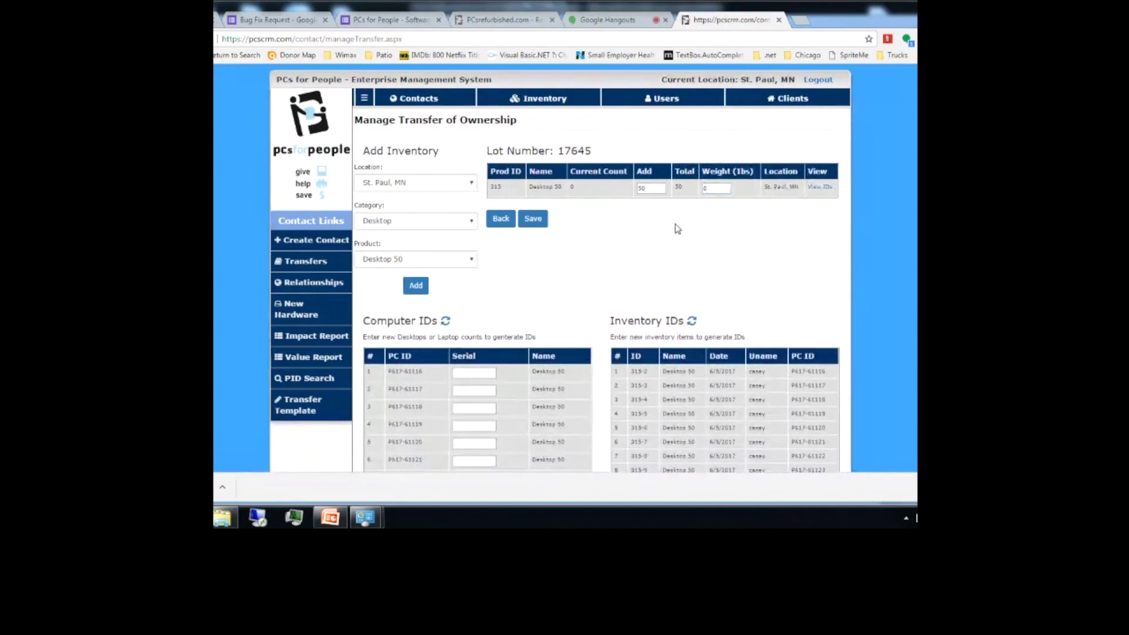
Step: Copy the first PC ID P617-61116, save the lot's inventory, and begin a browser search for 1116
drag(423, 373, 387, 375)
scroll(560, 268, down, 1)
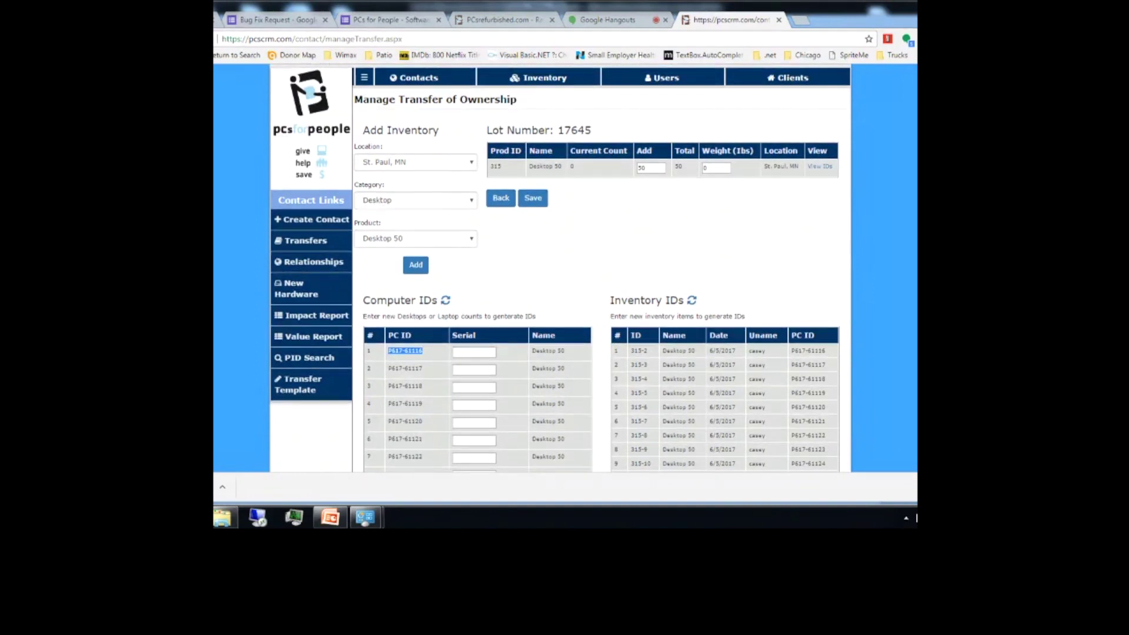
scroll(559, 265, down, 8)
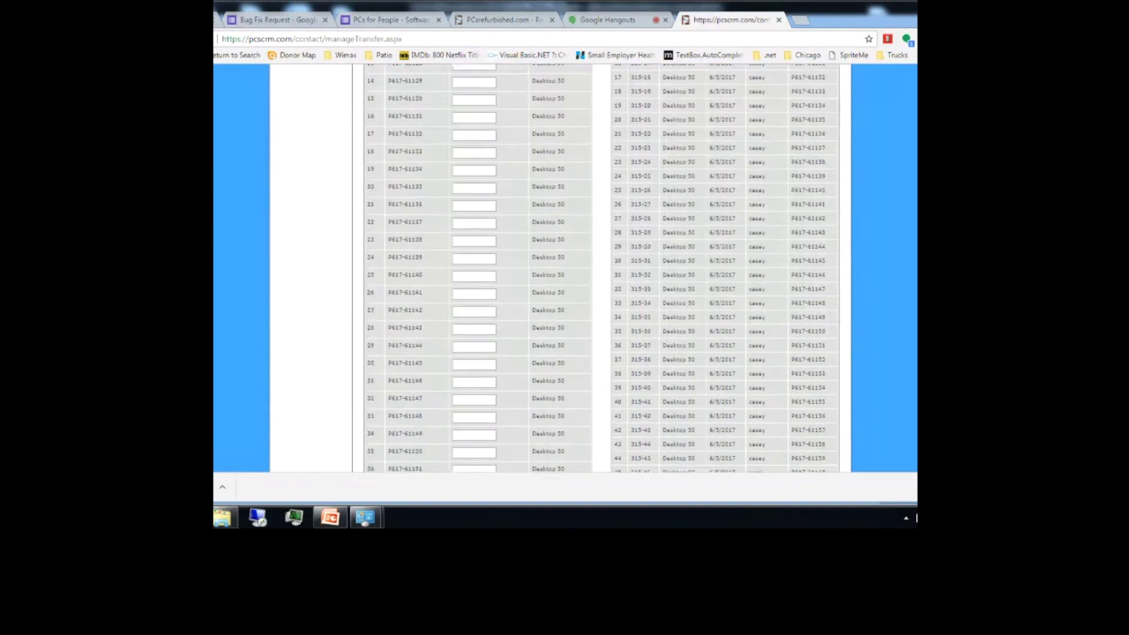
scroll(560, 265, up, 8)
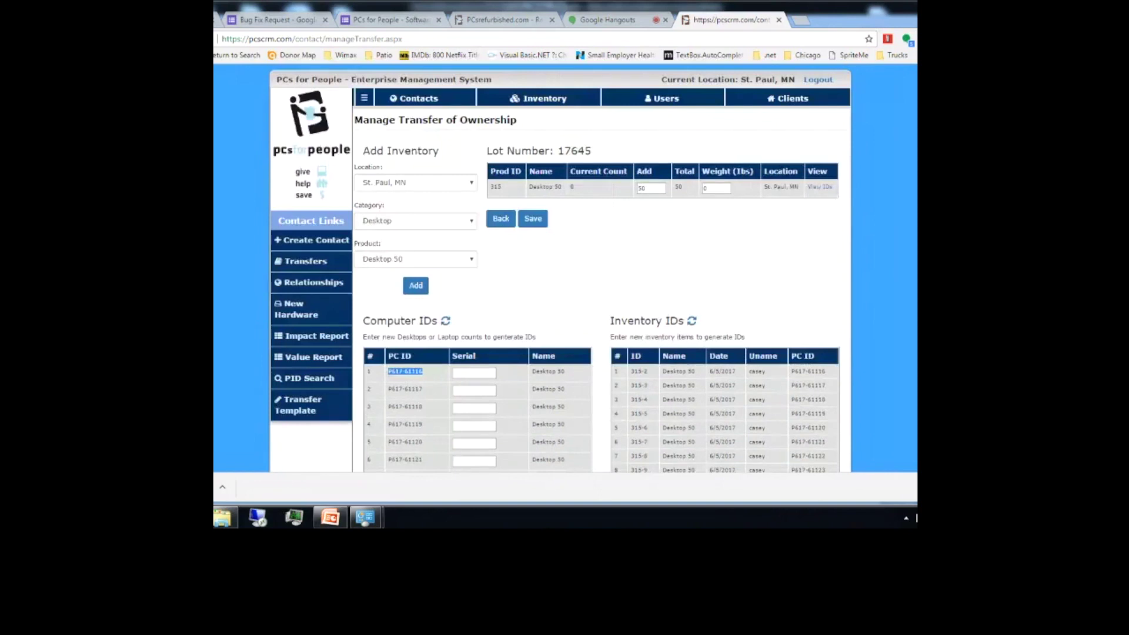
click(533, 220)
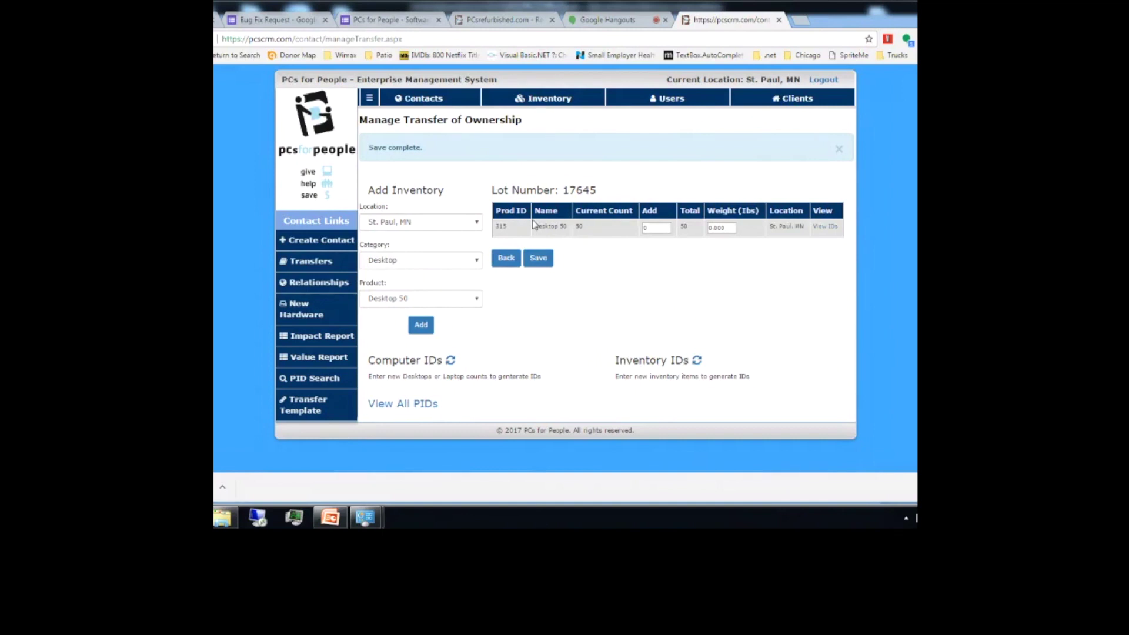
click(361, 39)
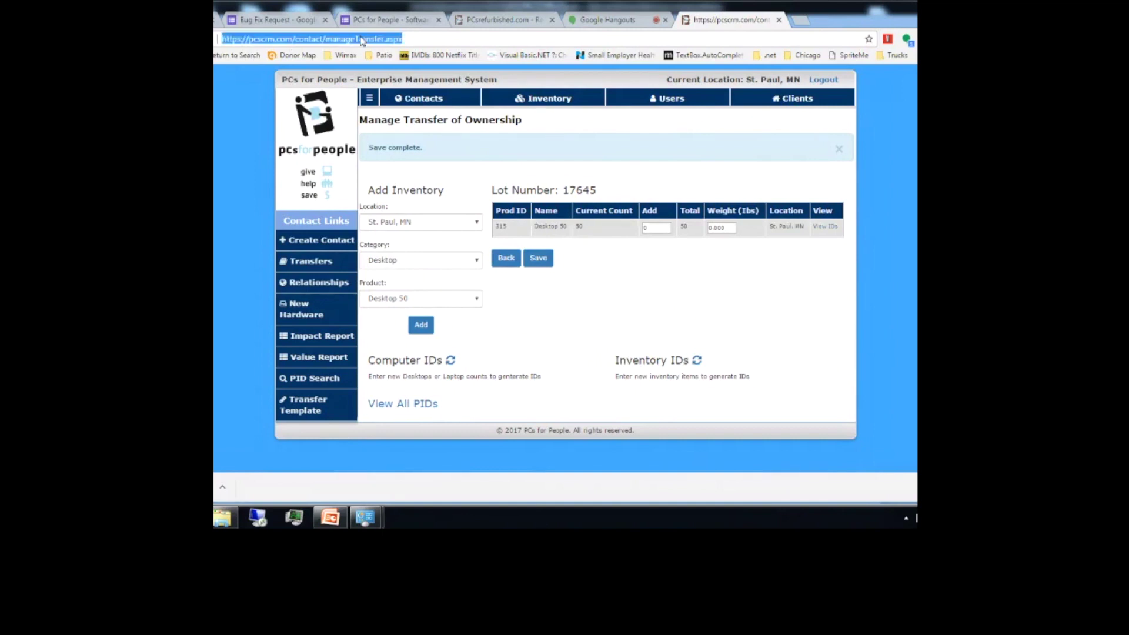
text(1116)
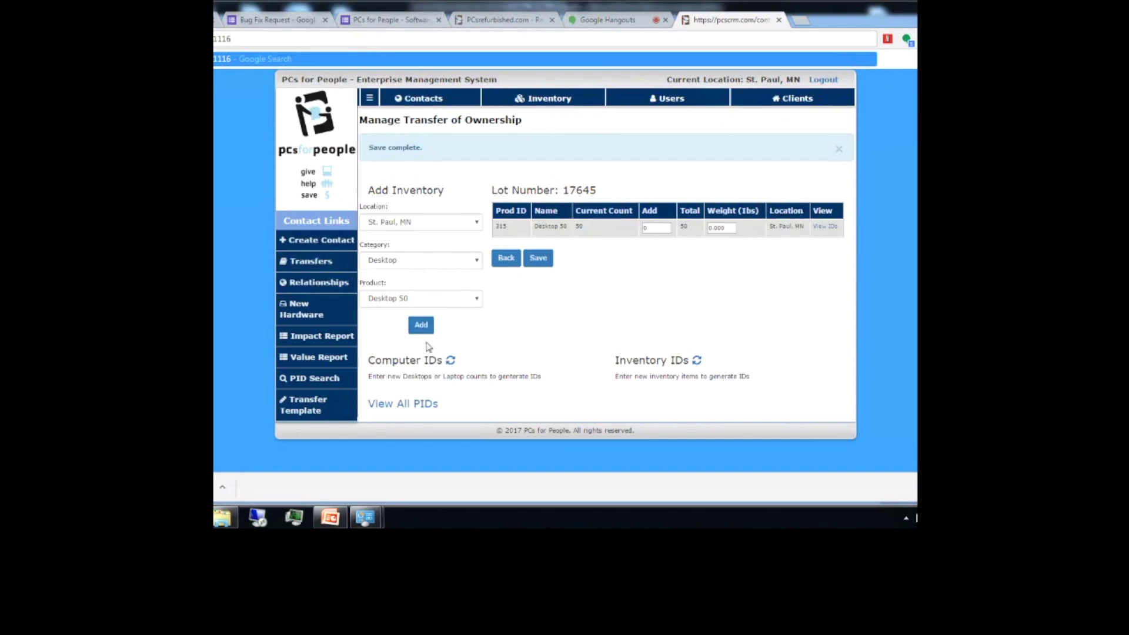
Step: List all 50 PIDs in lot 17645 and copy the first PID, P617-61116, for a PID search
click(396, 403)
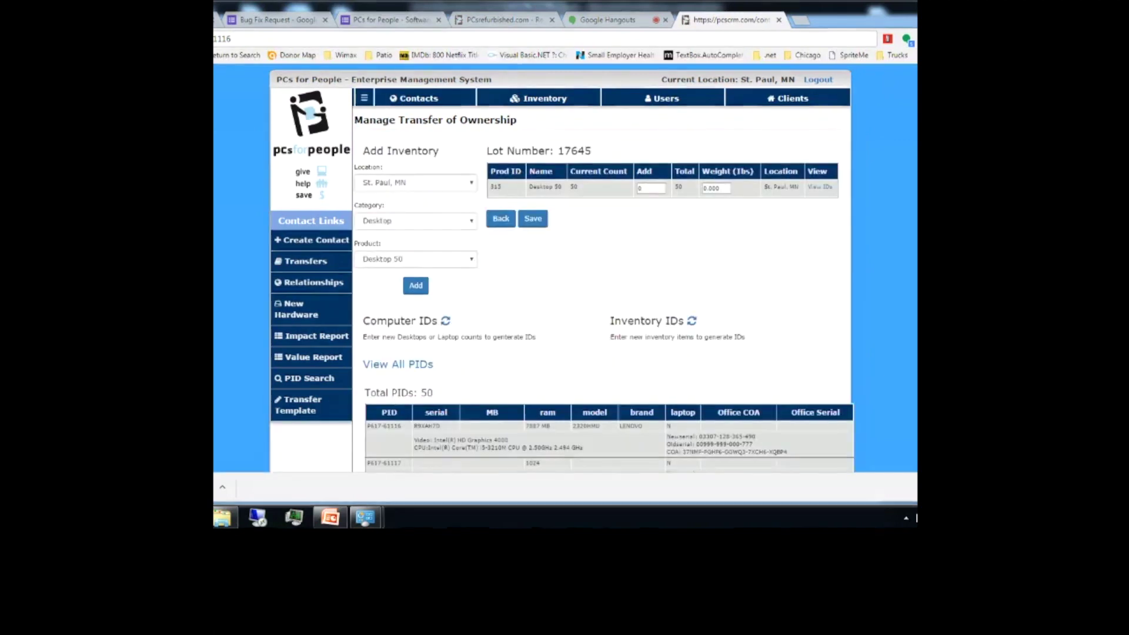
scroll(561, 269, down, 3)
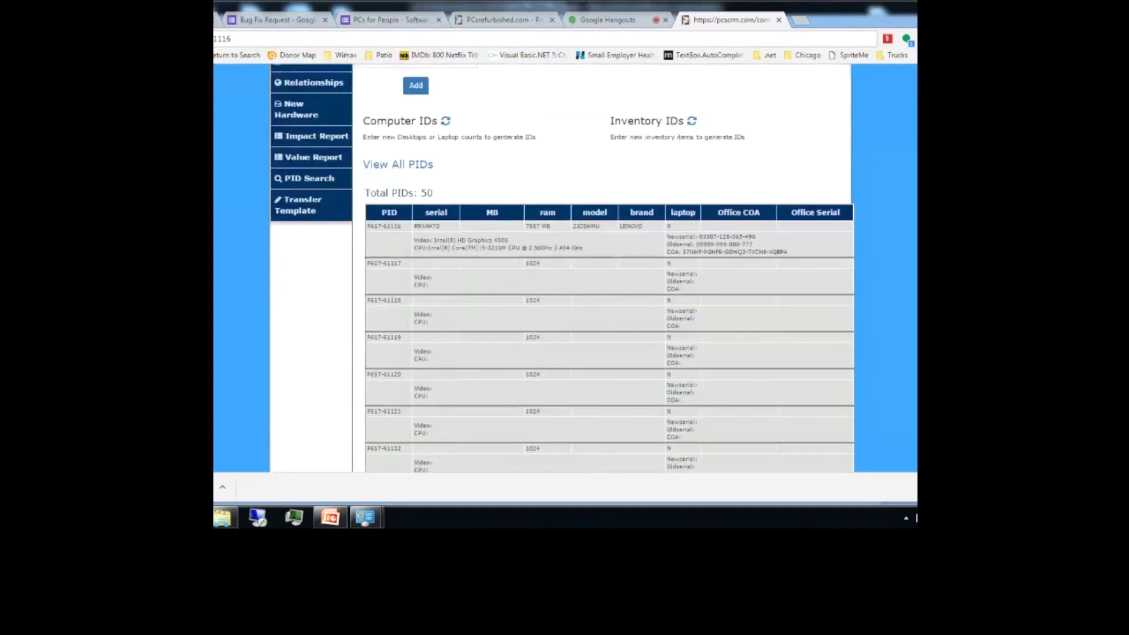
scroll(561, 268, down, 1)
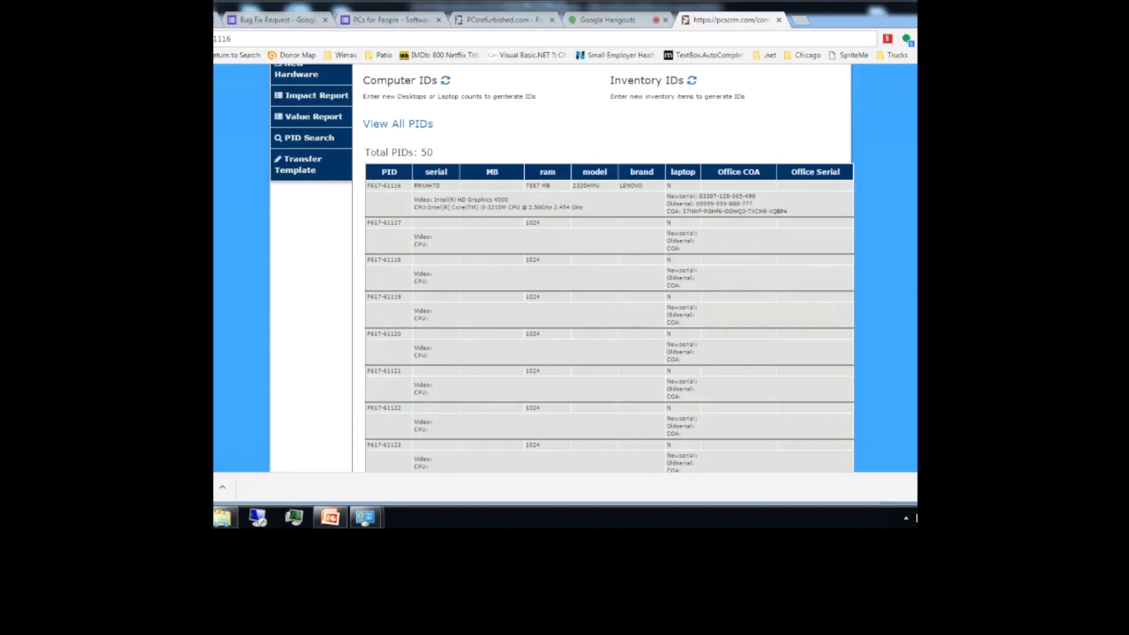
scroll(562, 268, up, 4)
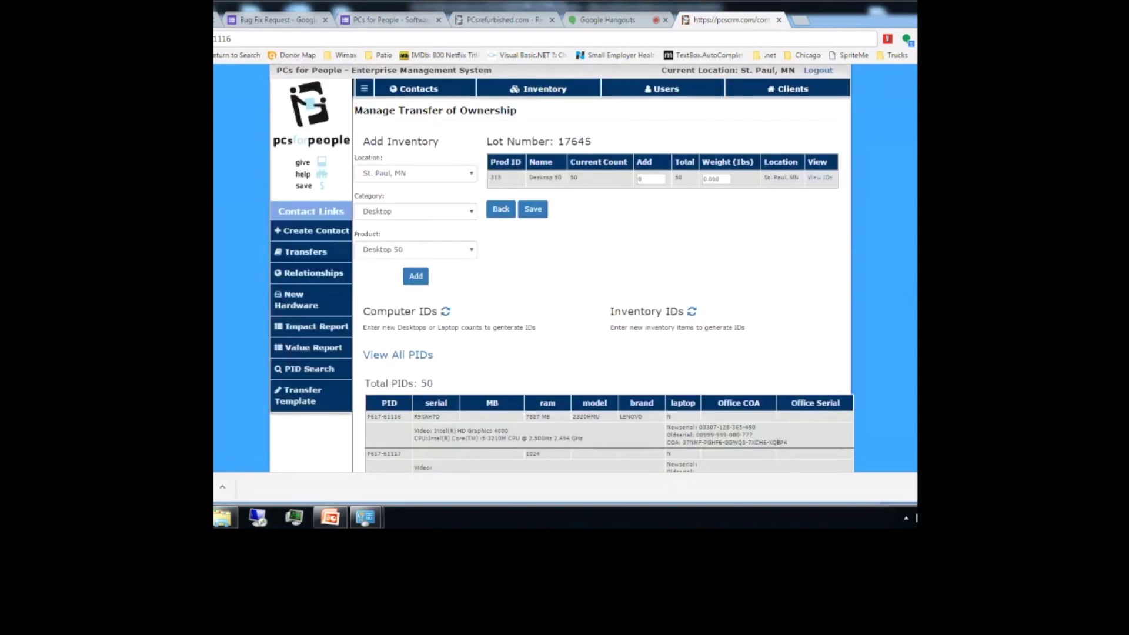
scroll(387, 257, up, 1)
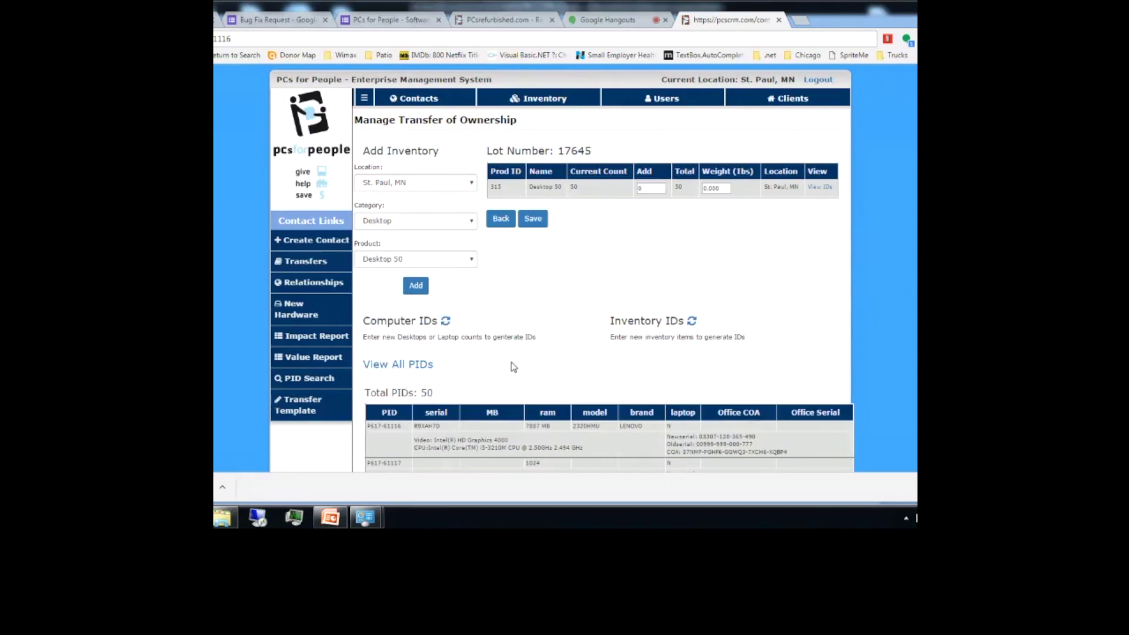
drag(403, 425, 361, 425)
key(ctrl+c)
click(306, 378)
click(418, 144)
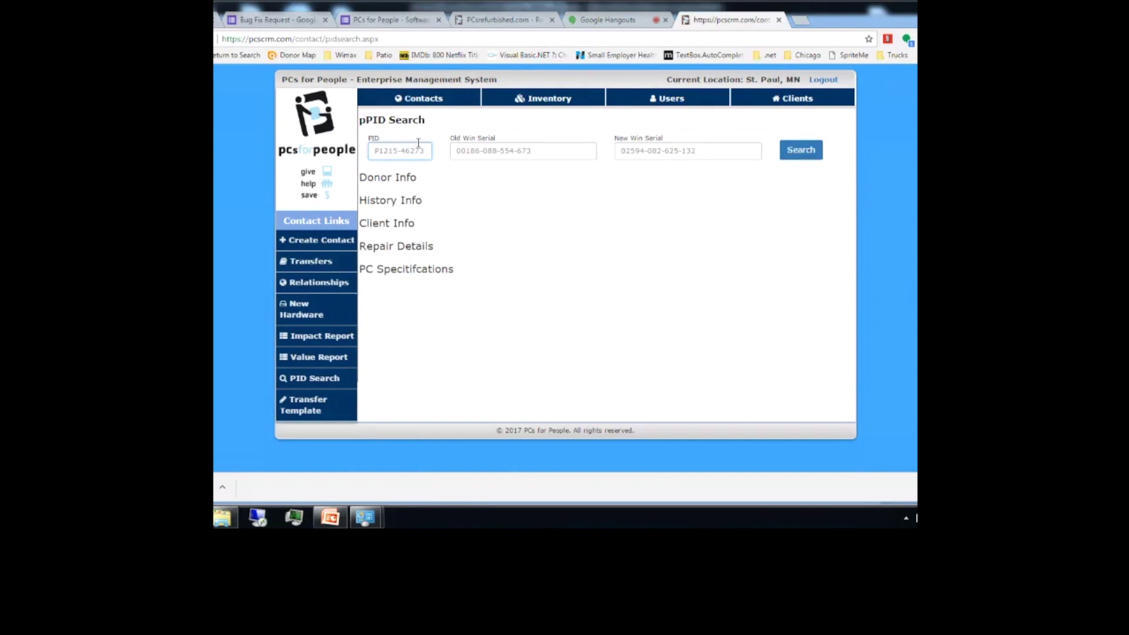
key(ctrl+v)
key(Return)
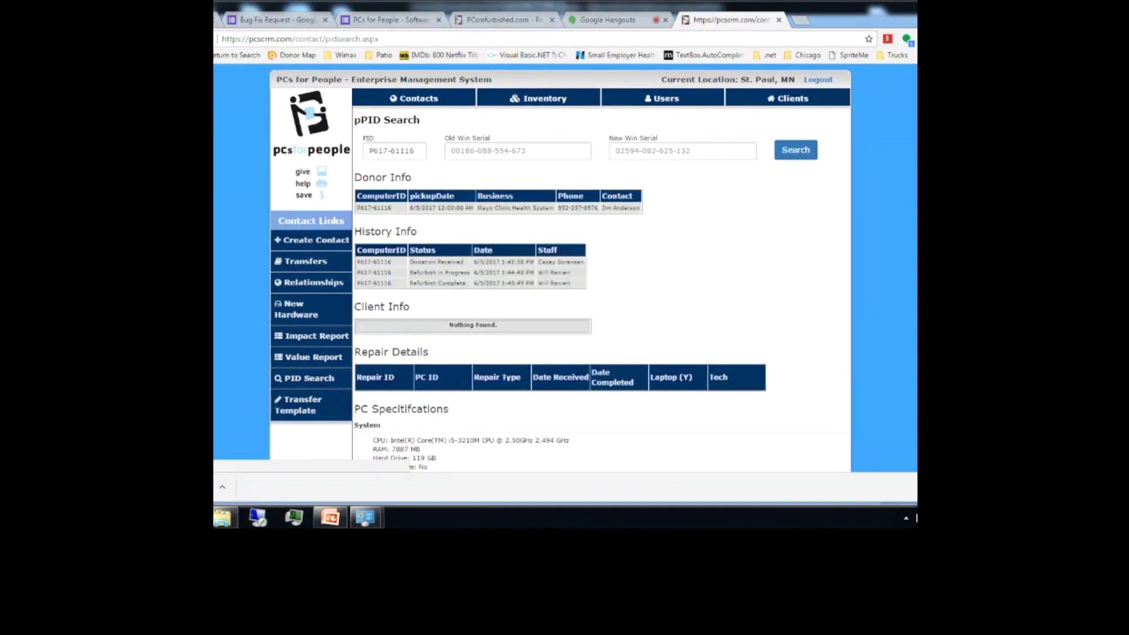
scroll(531, 268, down, 1)
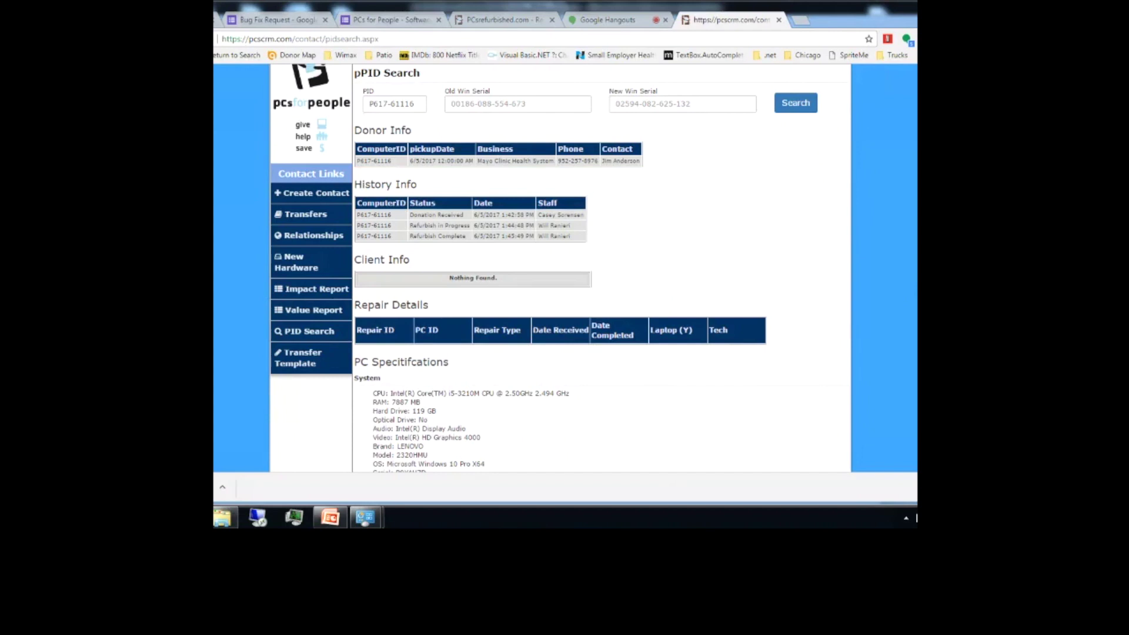
scroll(560, 268, up, 1)
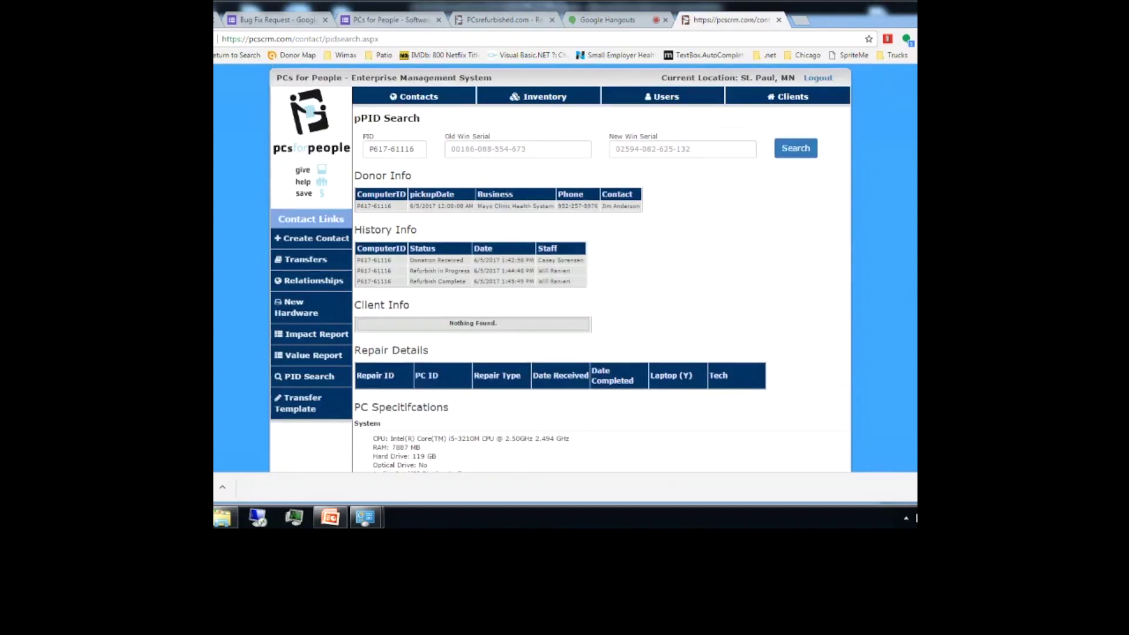
Step: Open the Impact Report from the Value Report section
click(302, 357)
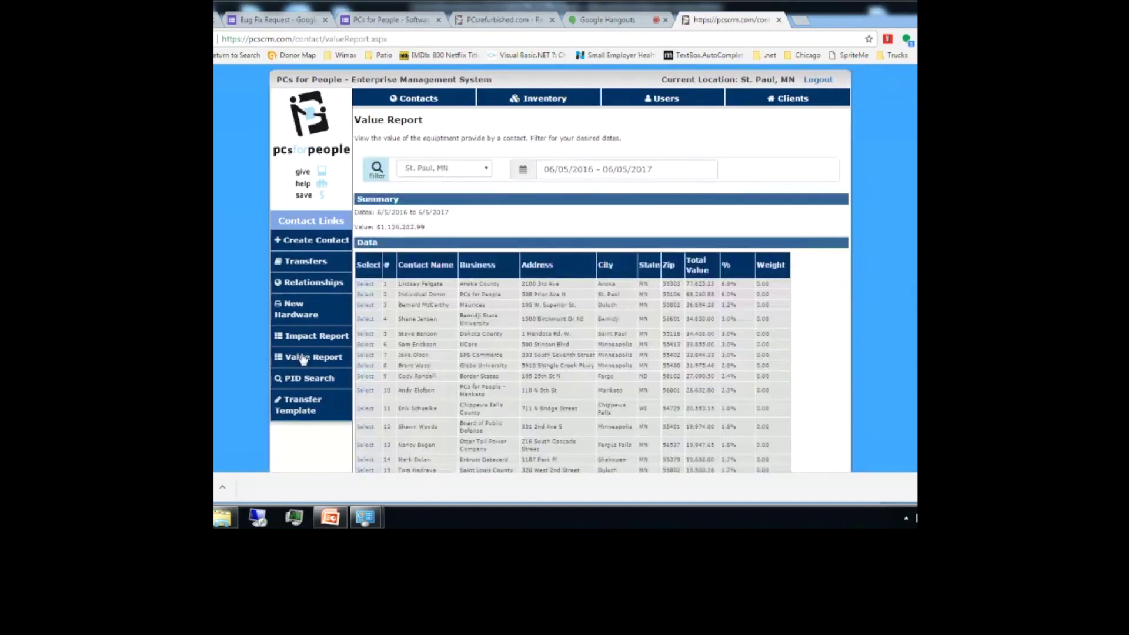
scroll(303, 359, down, 8)
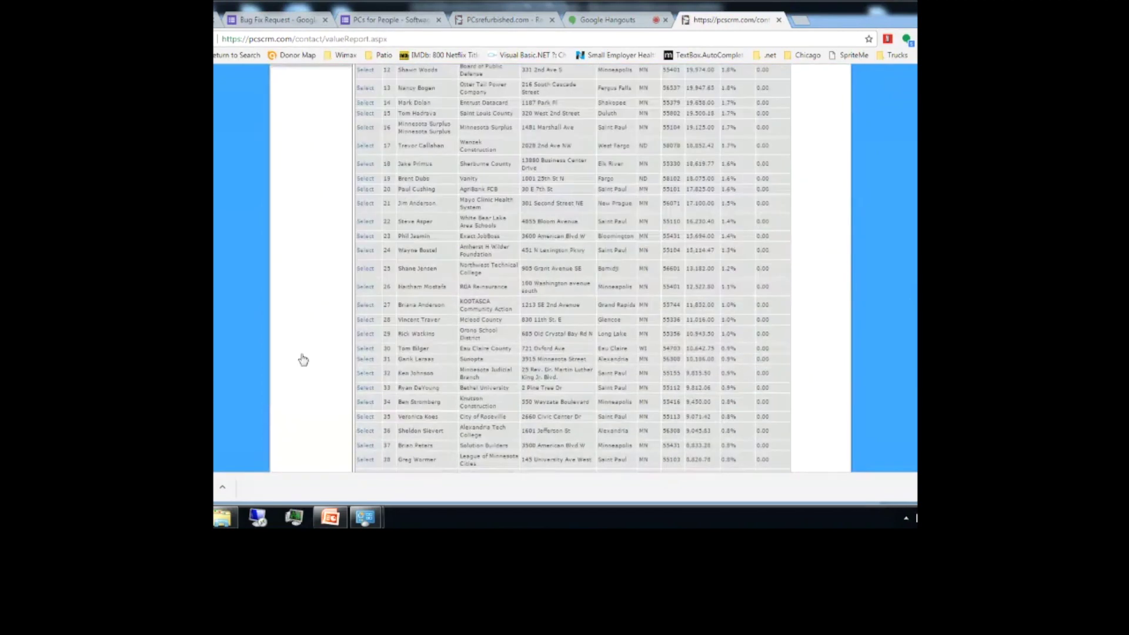
scroll(303, 359, up, 8)
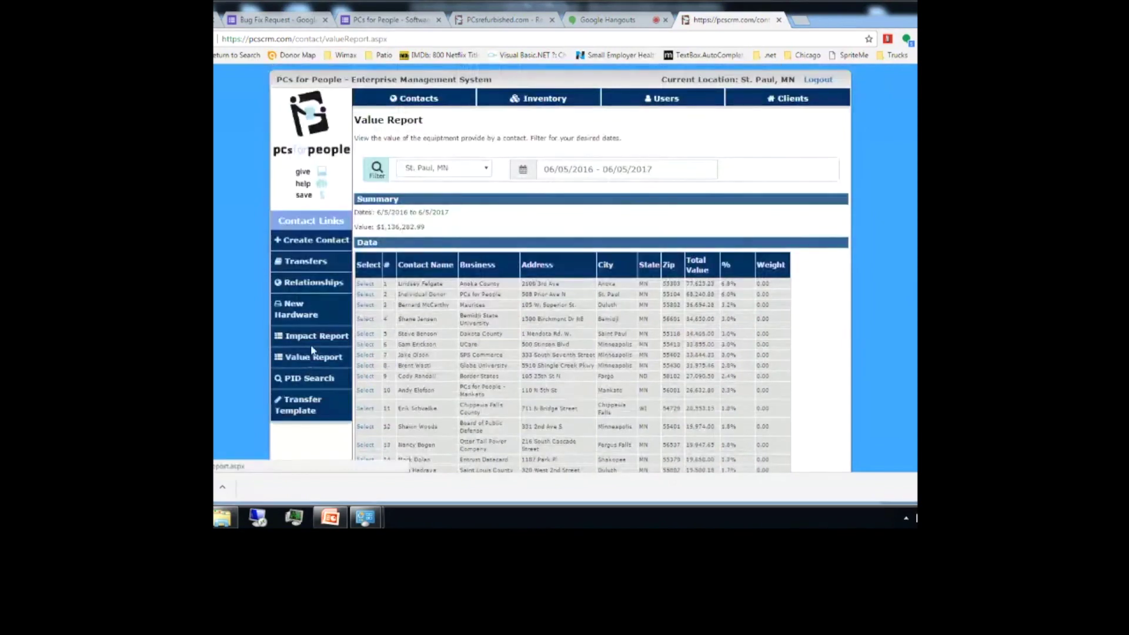
click(313, 340)
Step: Filter contacts by business 'anoka' and load the Anoka County contact's impact data
click(366, 209)
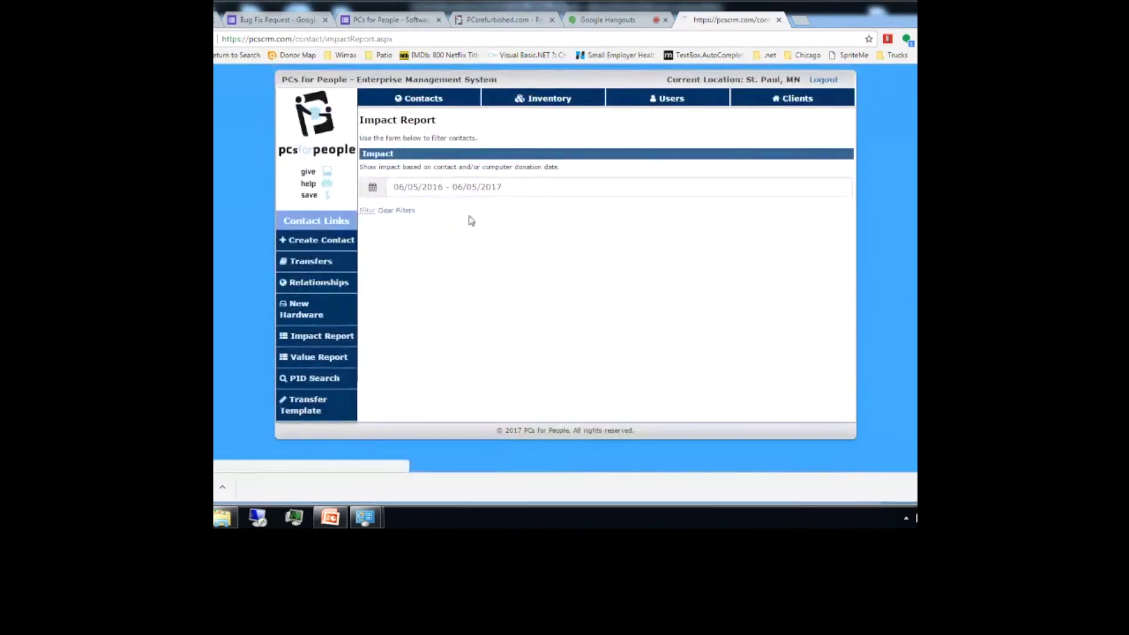
click(757, 218)
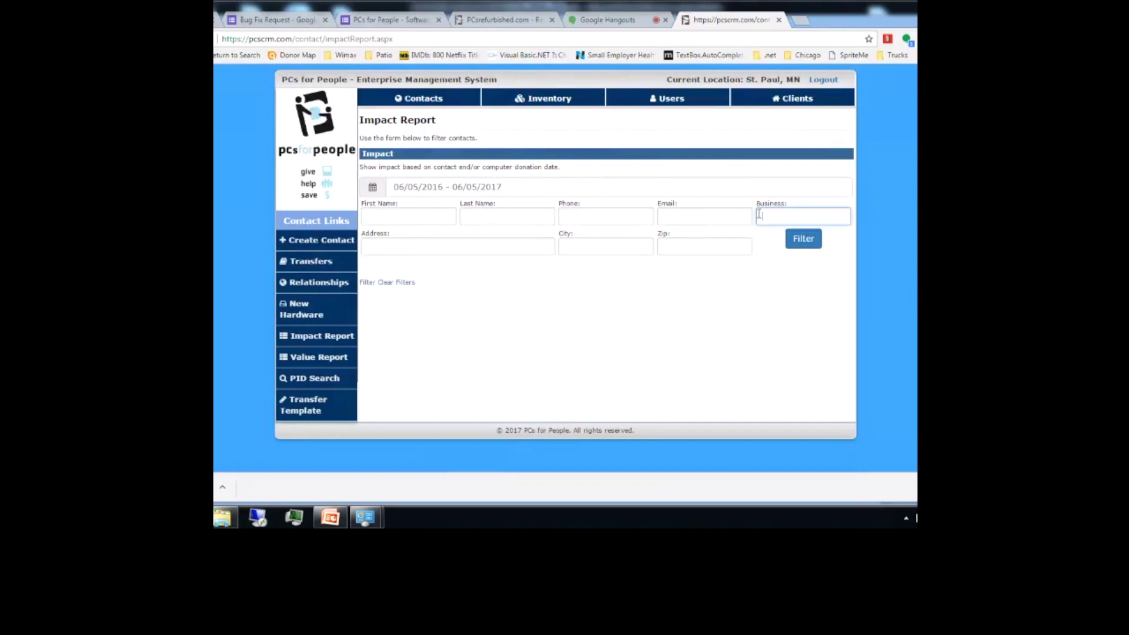
text(anoka)
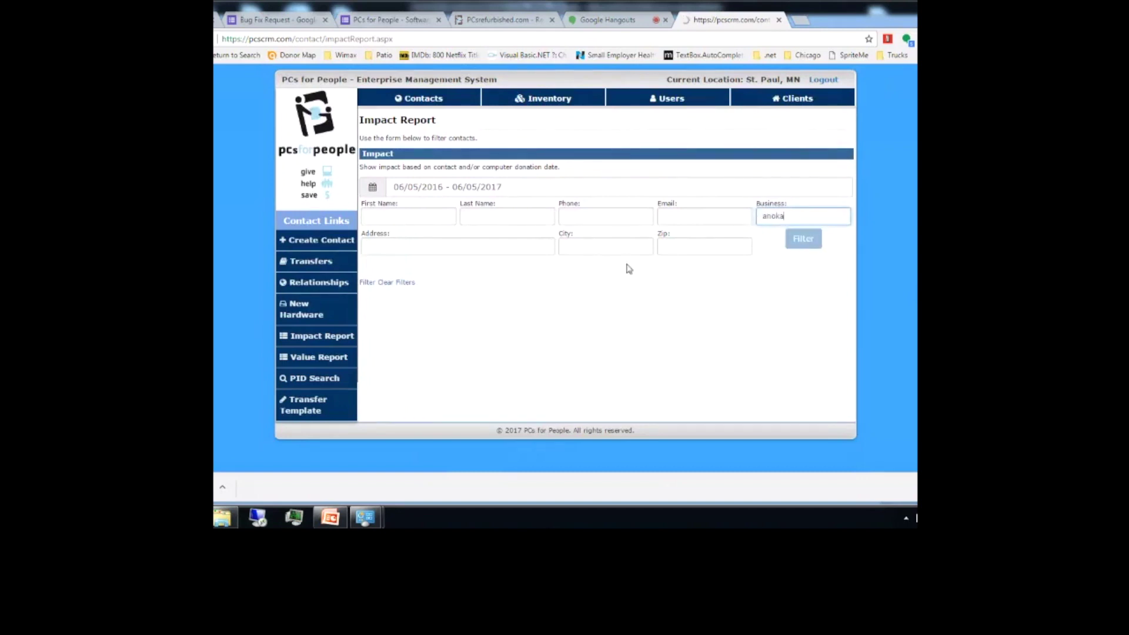
key(Return)
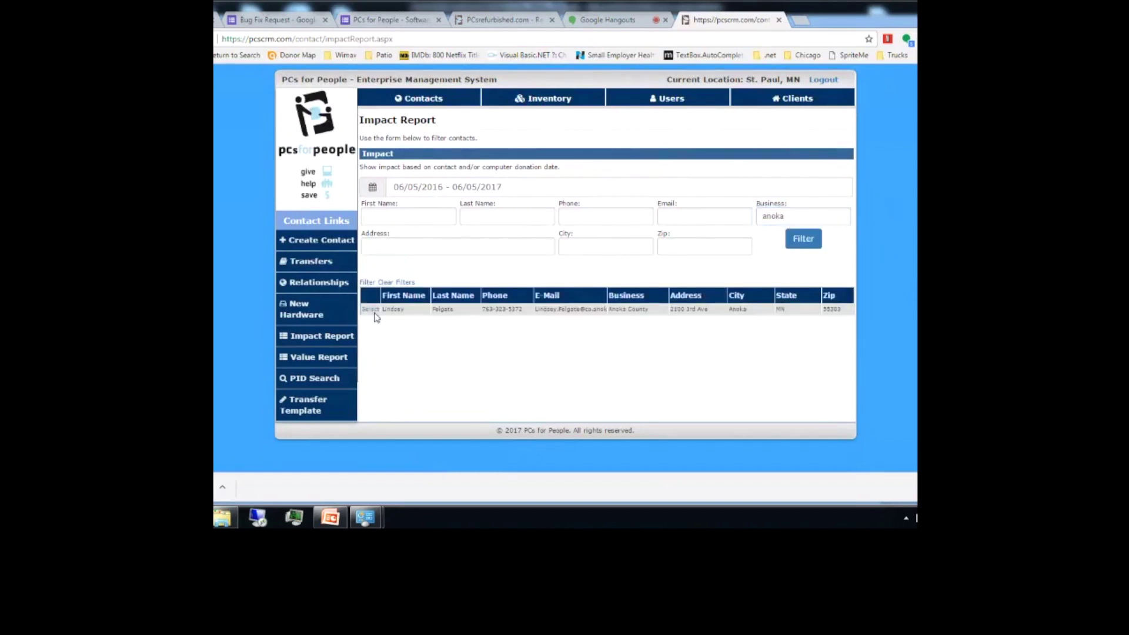
click(371, 310)
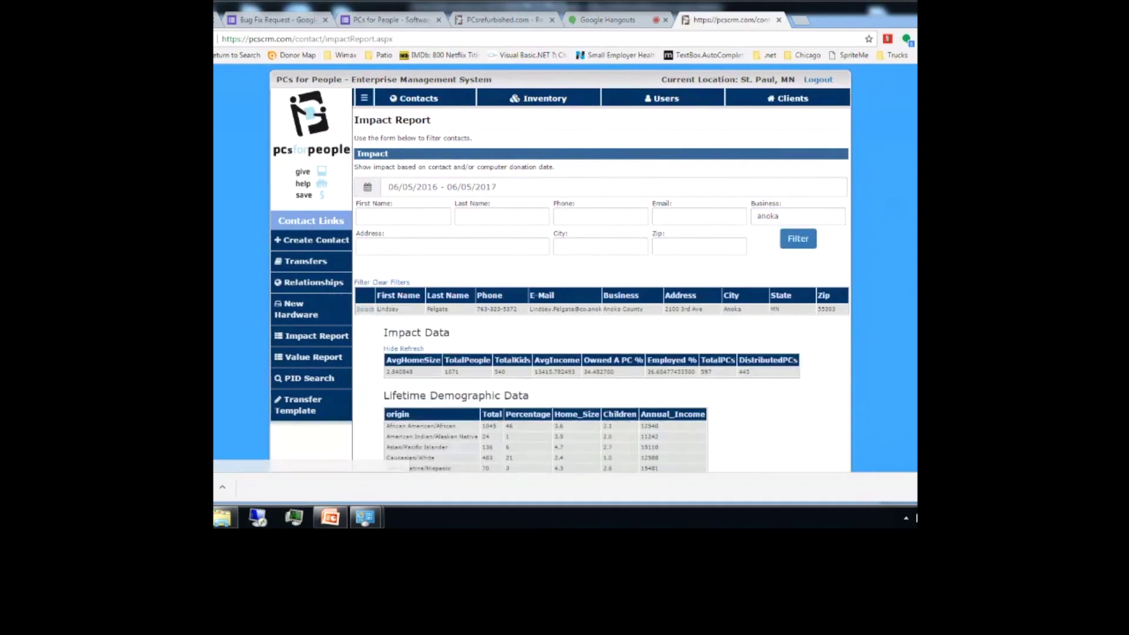
scroll(588, 271, down, 5)
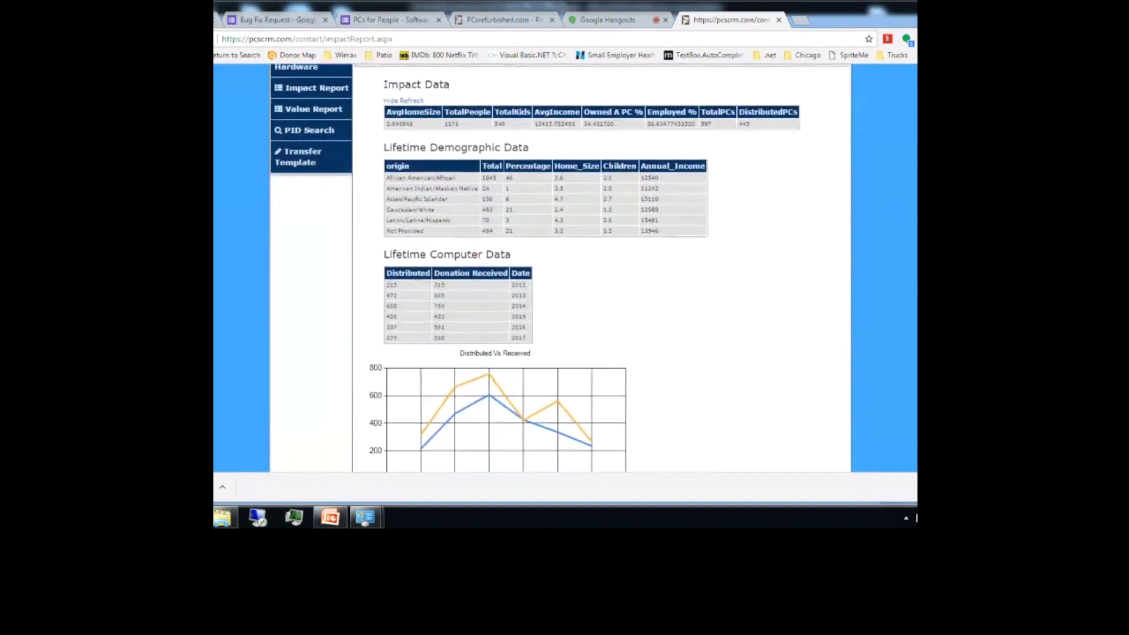
scroll(559, 268, up, 1)
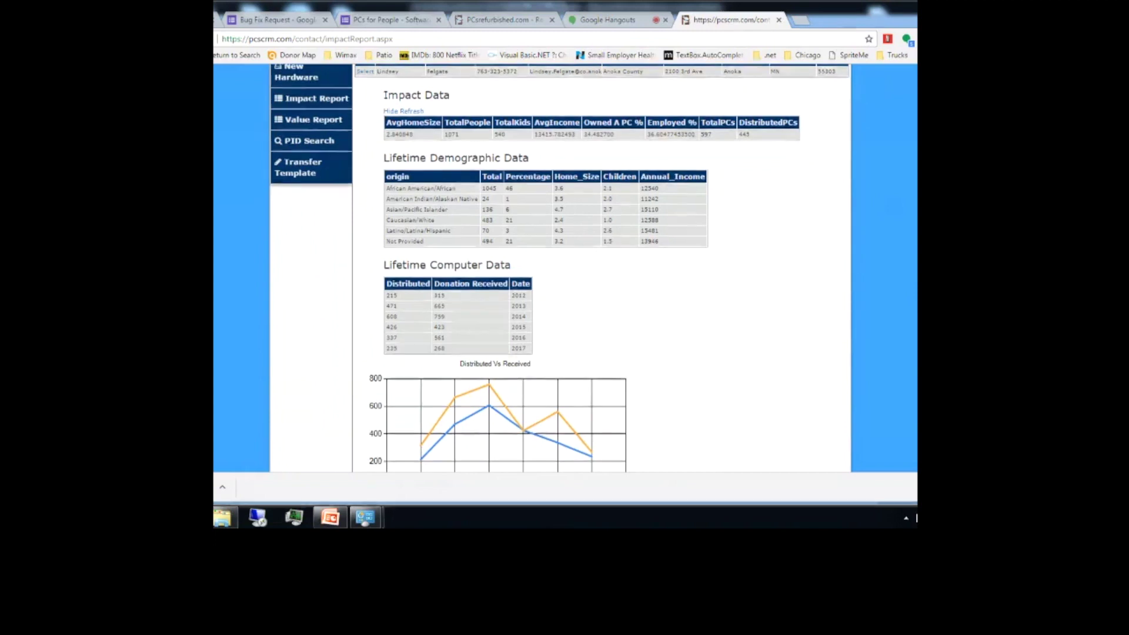
scroll(560, 268, down, 1)
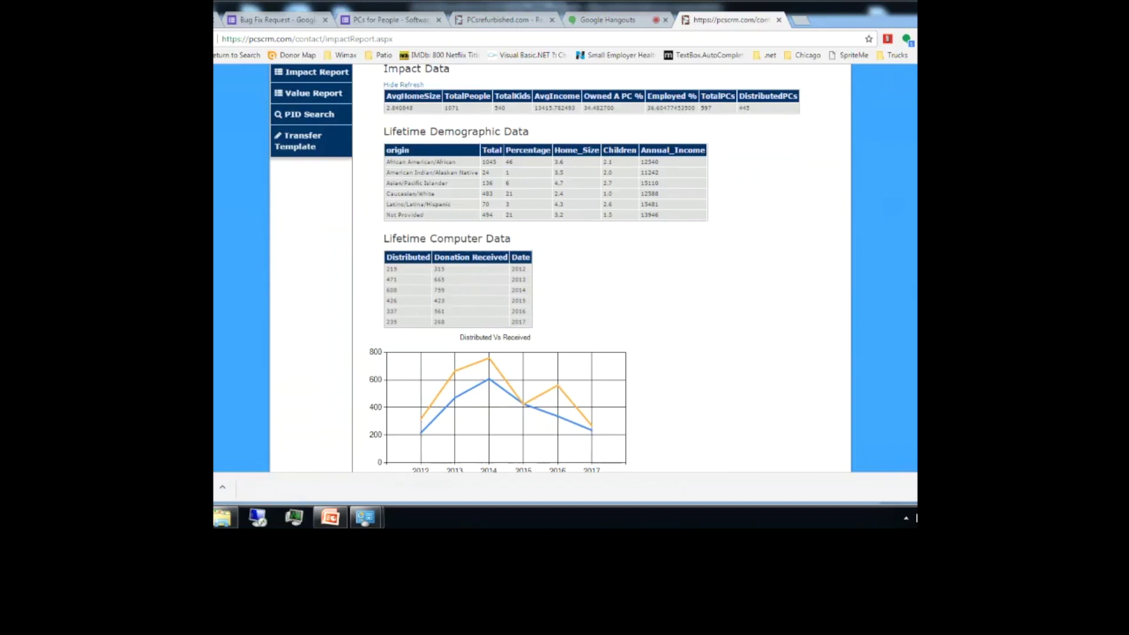
scroll(535, 269, down, 1)
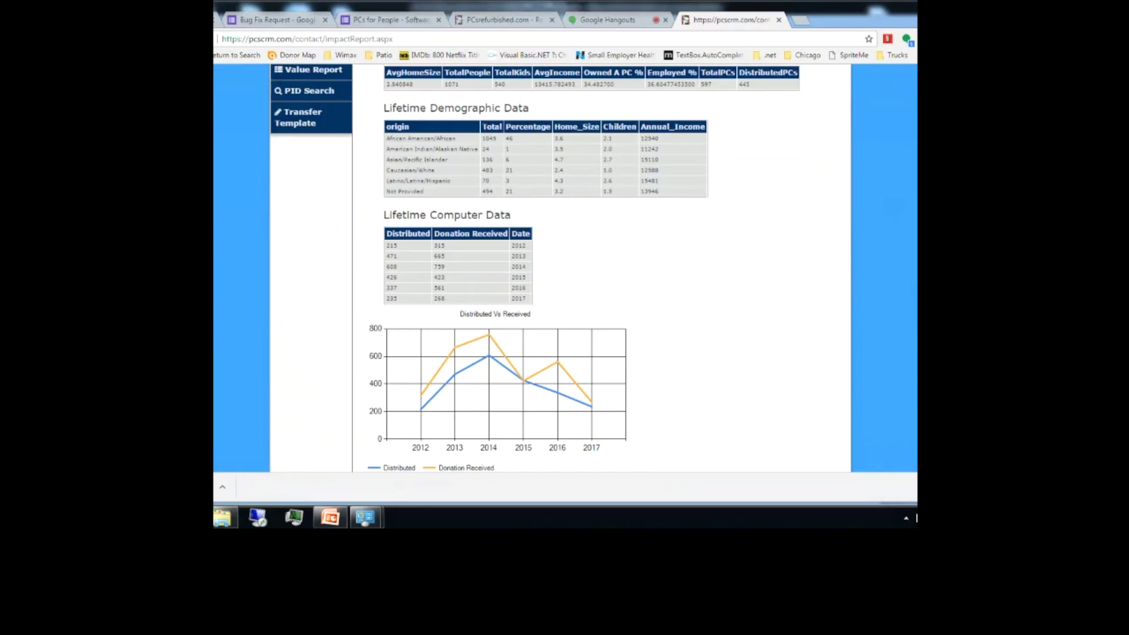
scroll(560, 268, down, 1)
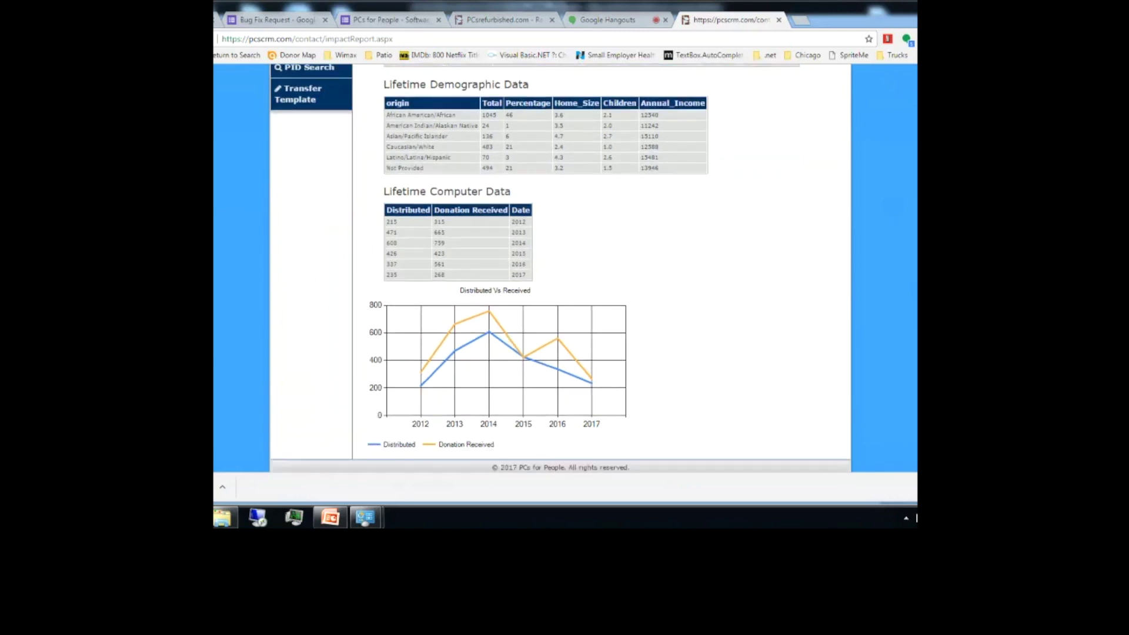
scroll(560, 268, down, 1)
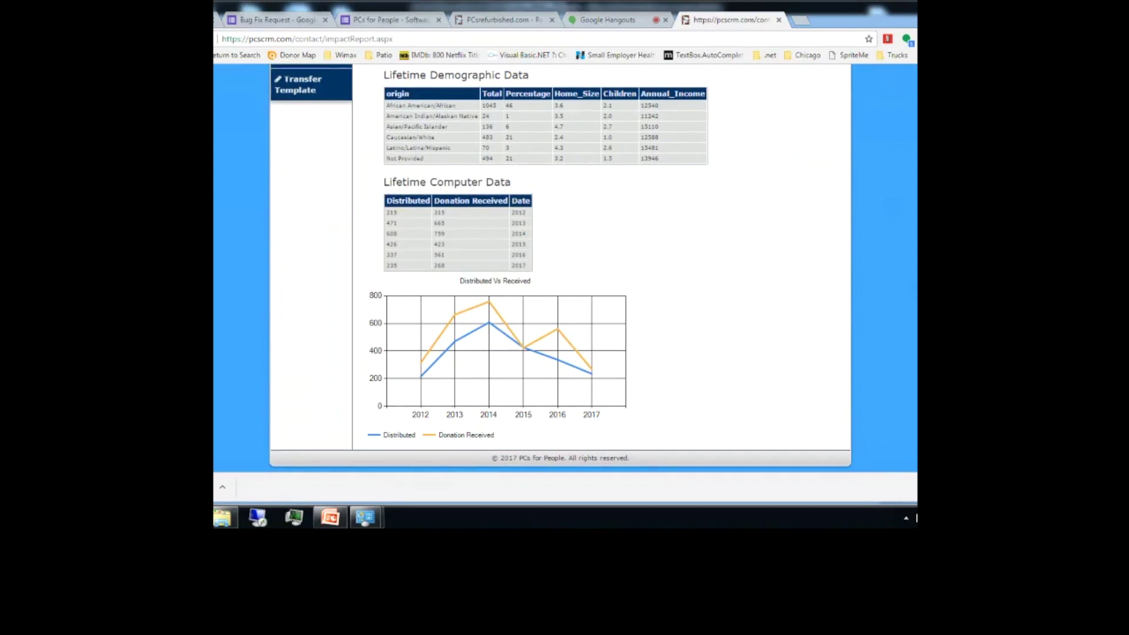
scroll(561, 268, up, 2)
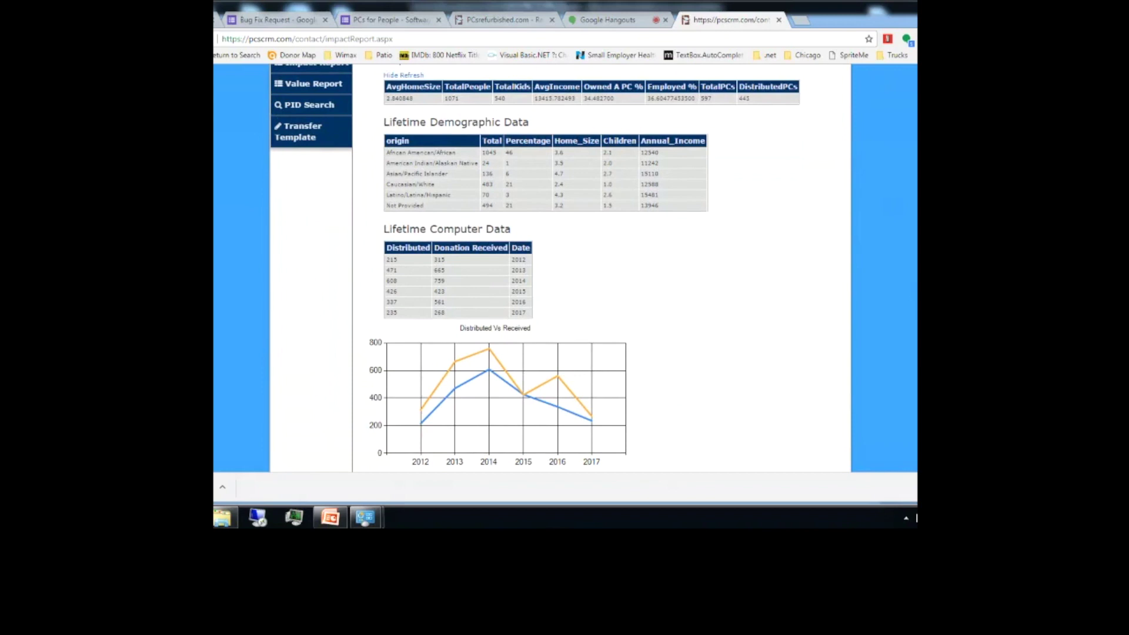
scroll(561, 268, up, 5)
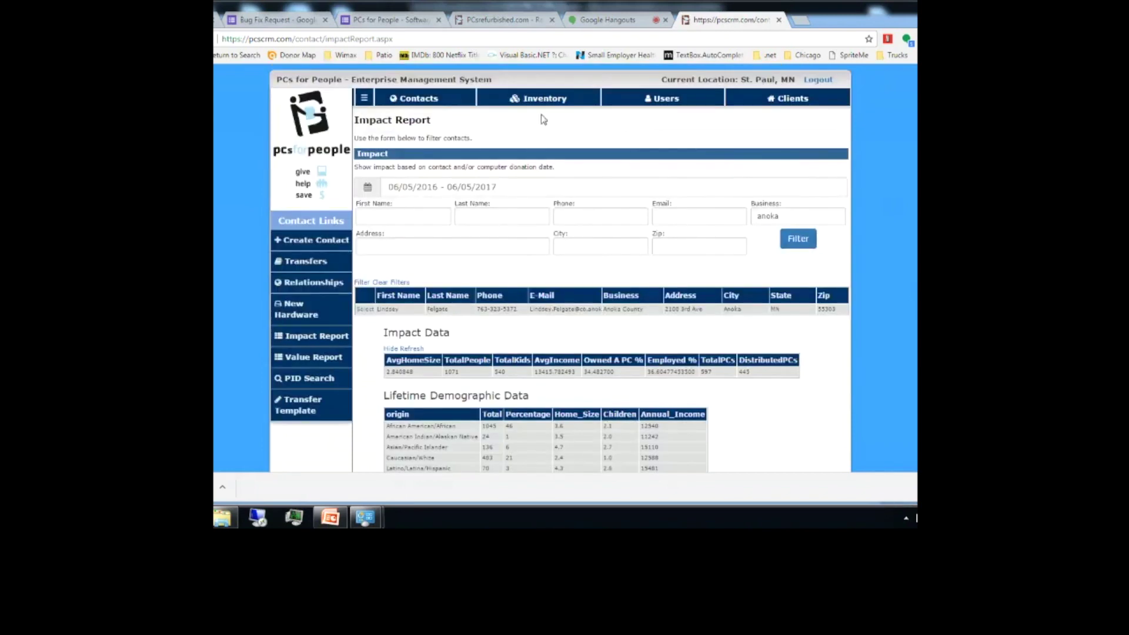
Step: Find Desktop 50 in inventory, open its edit record, then change the product search to 'dell'
click(541, 100)
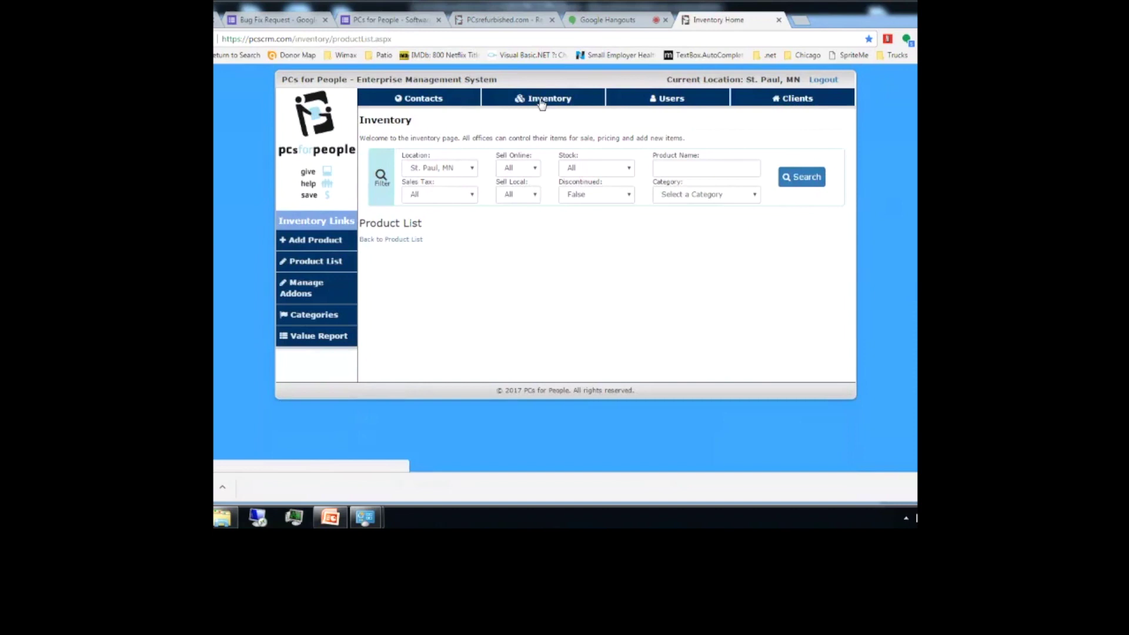
click(677, 169)
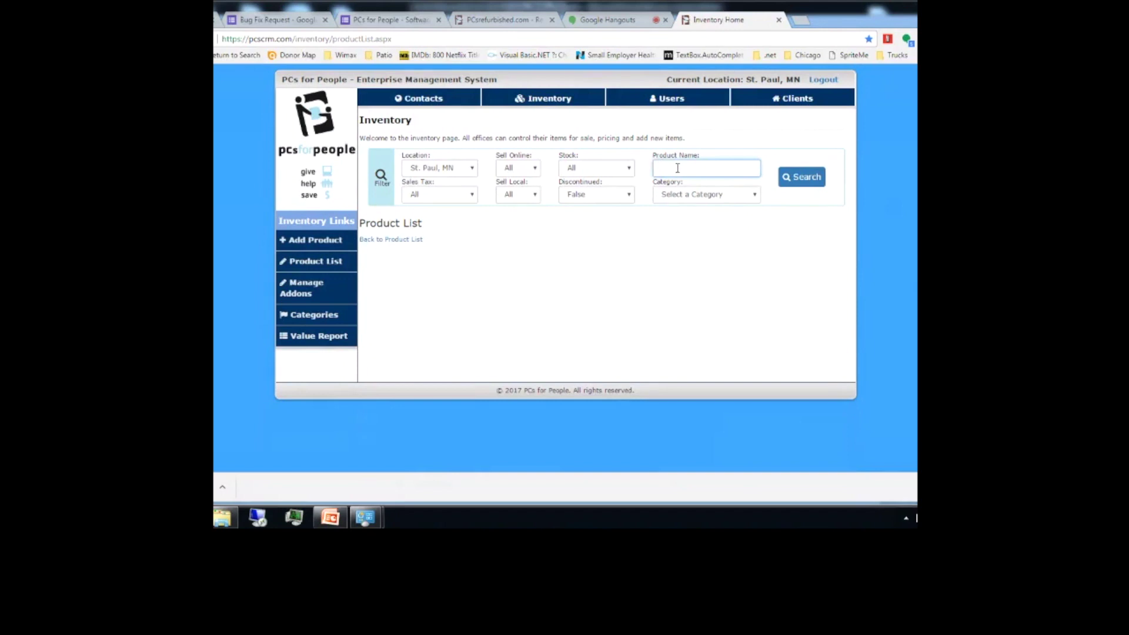
text(desktop)
text(50)
key(Return)
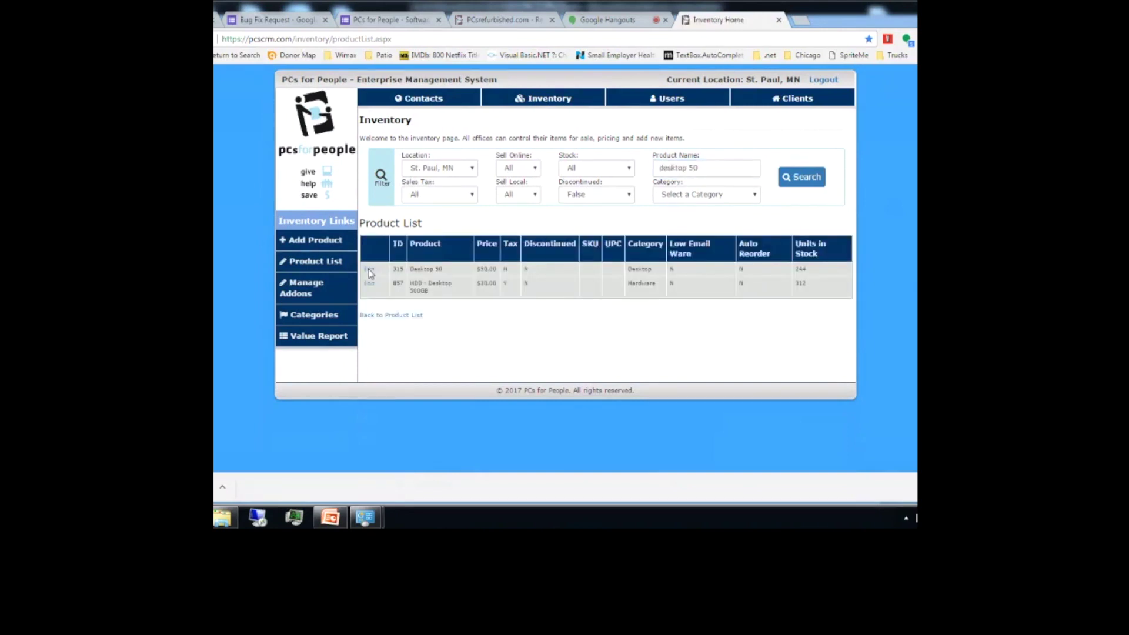
click(368, 270)
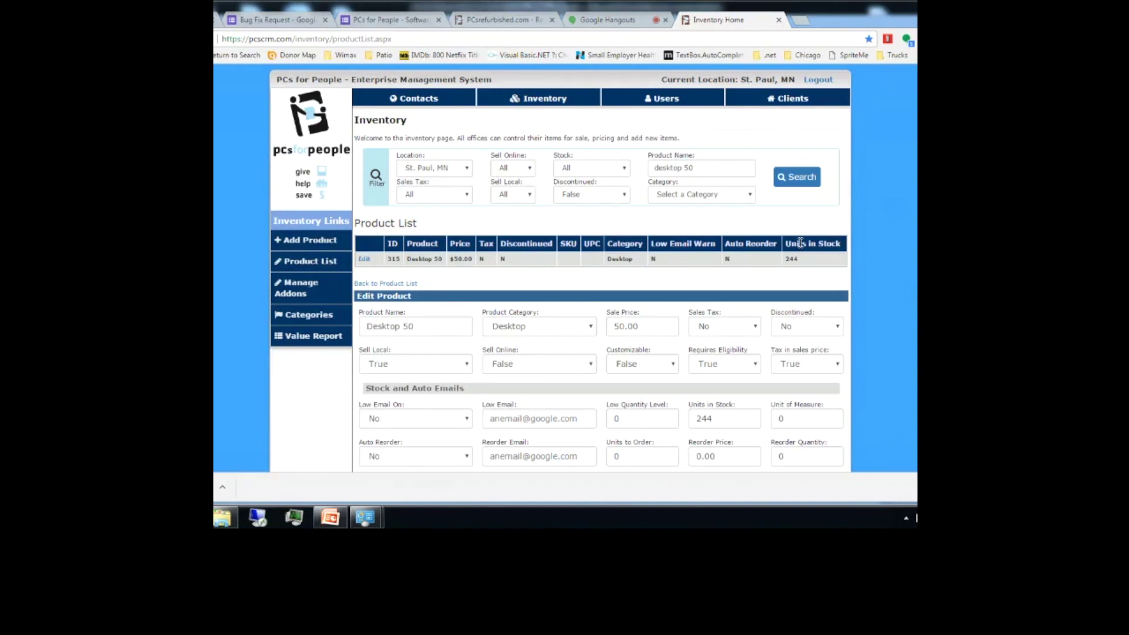
drag(701, 167, 632, 164)
text(dell)
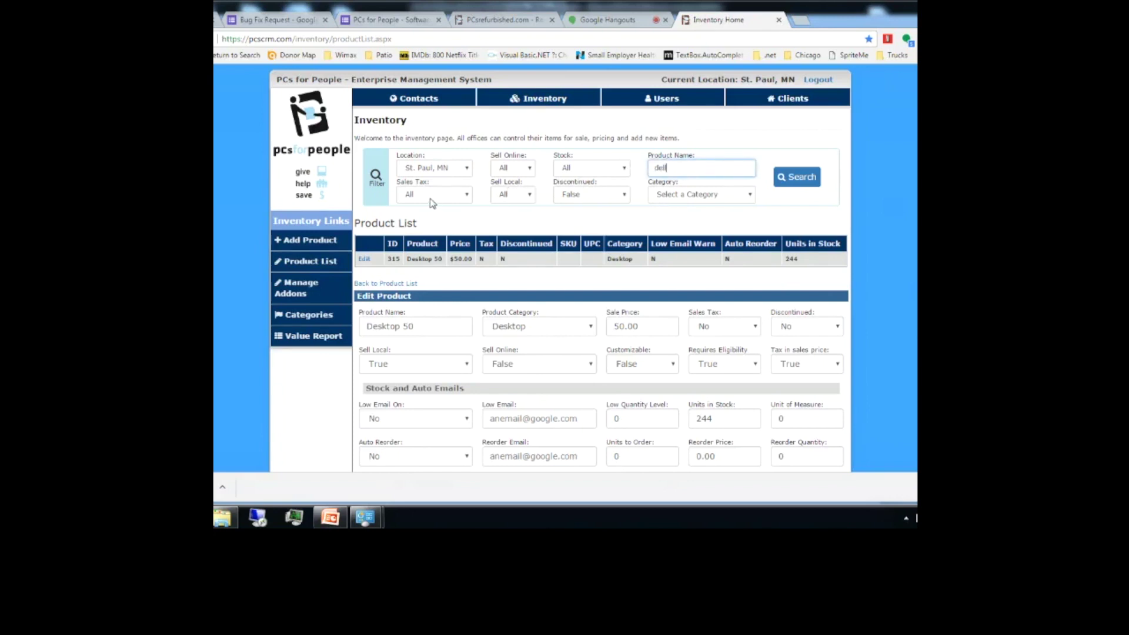
Step: Narrow the Dell products to sell-online, in-stock items and edit the Dell Latitude e6420
click(510, 169)
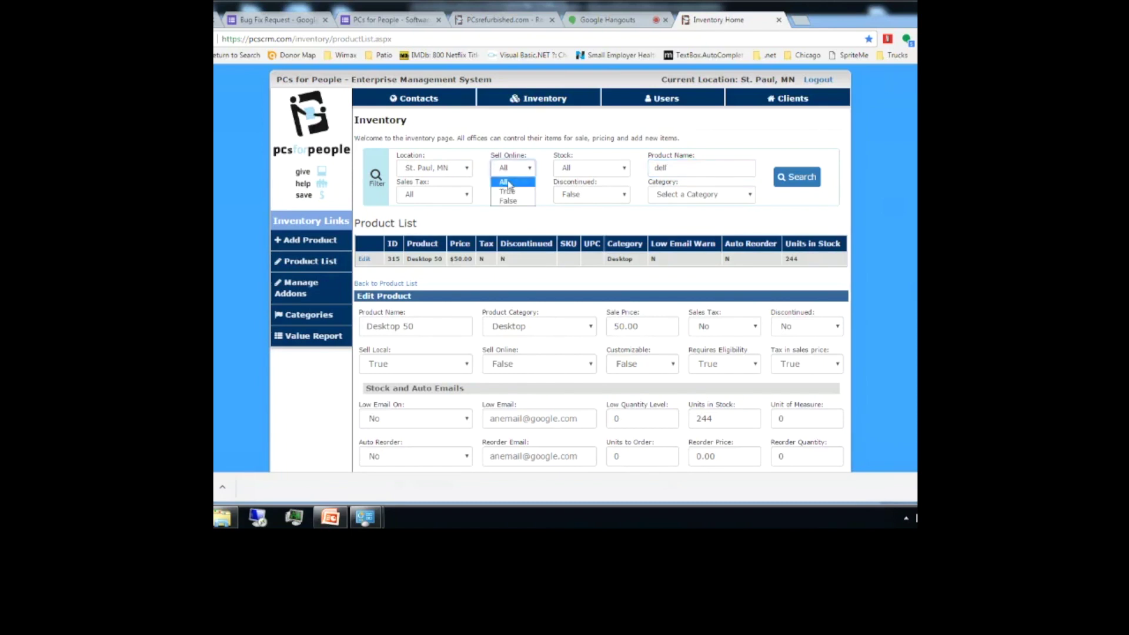
click(508, 187)
click(785, 178)
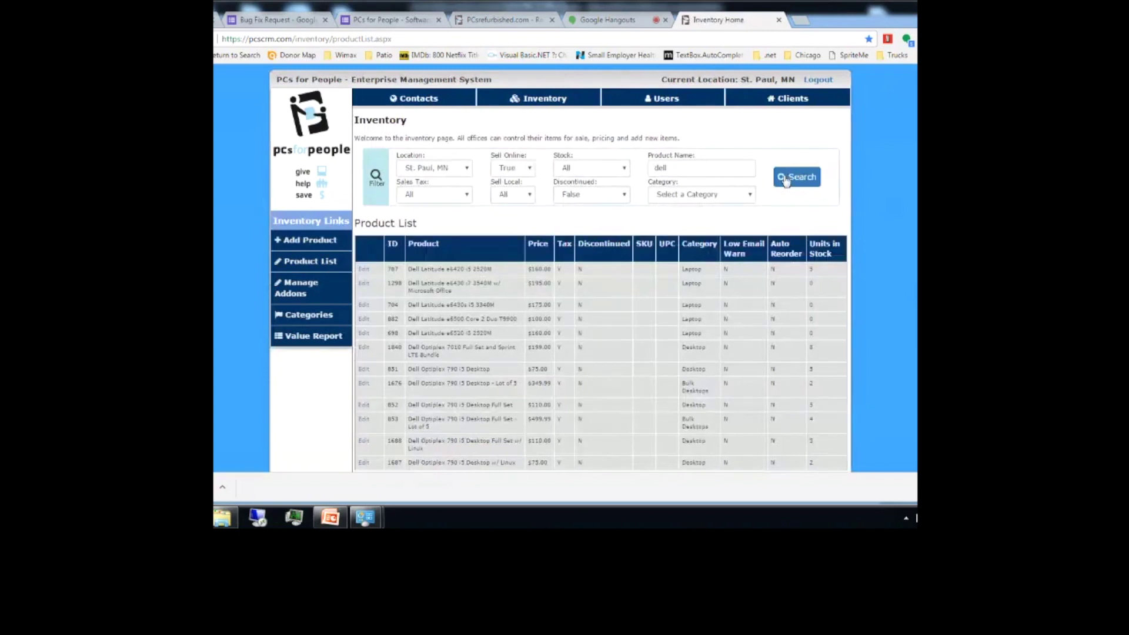
click(574, 170)
click(575, 192)
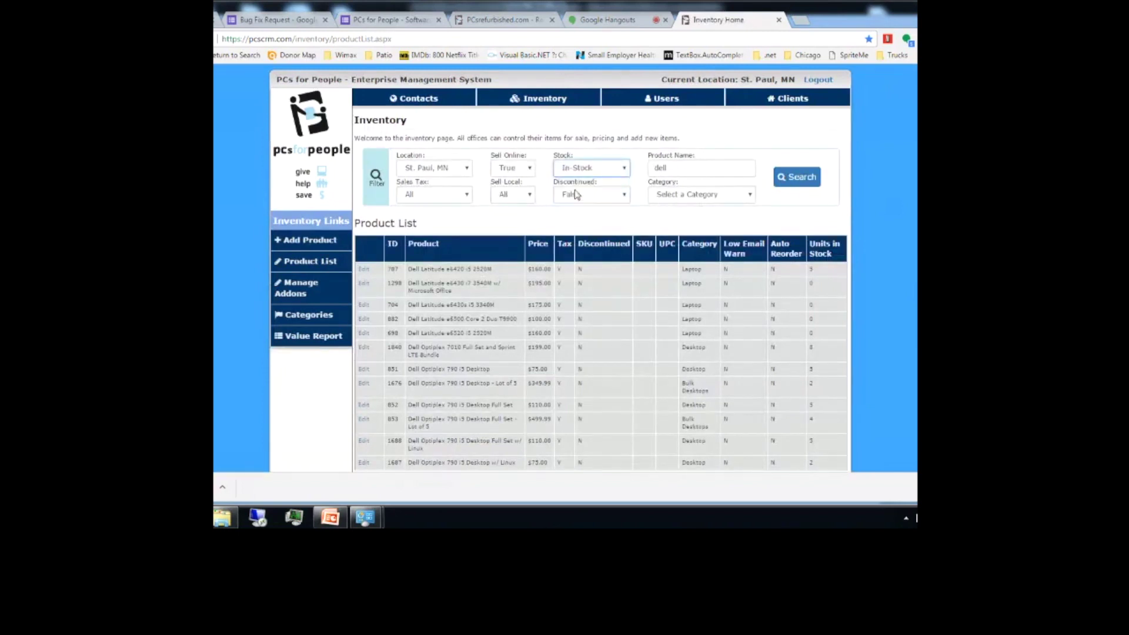
click(802, 183)
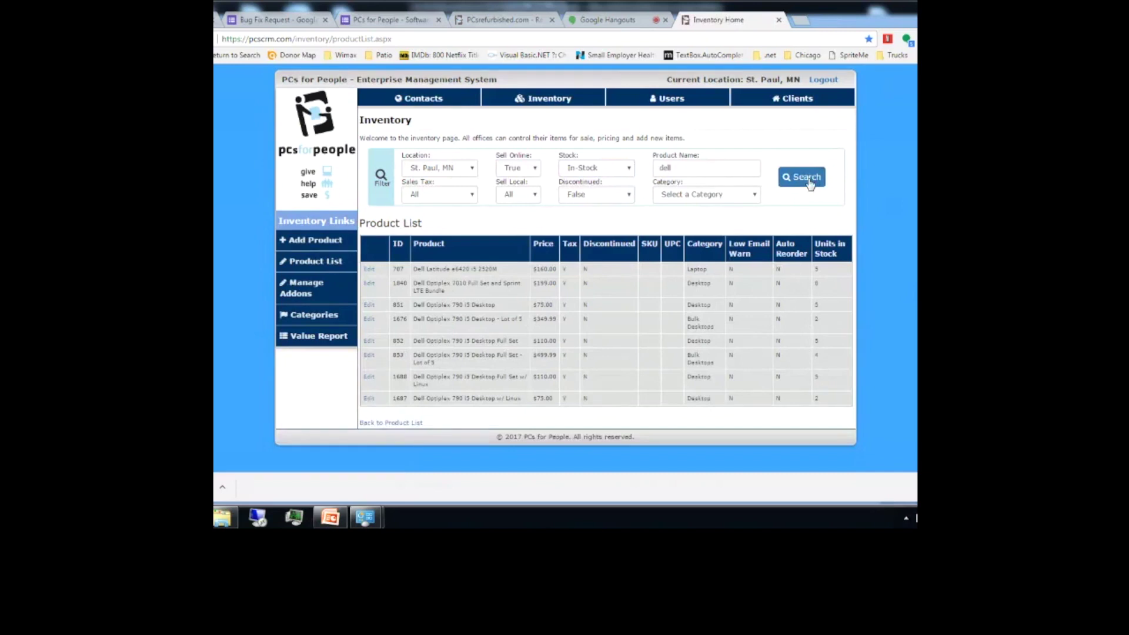
click(370, 271)
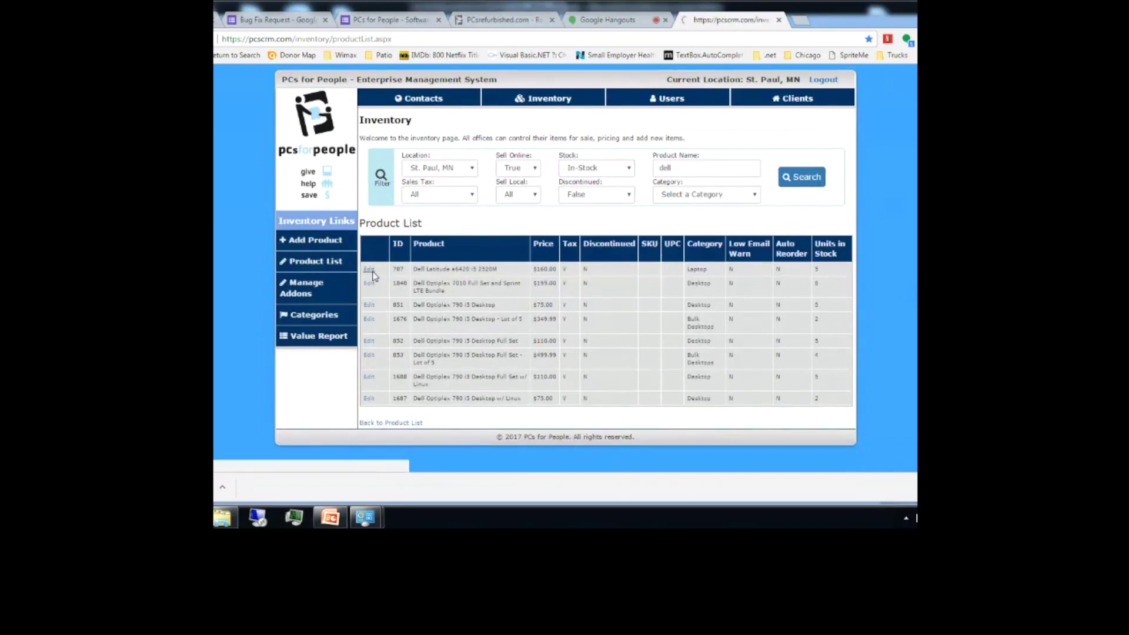
scroll(374, 275, down, 2)
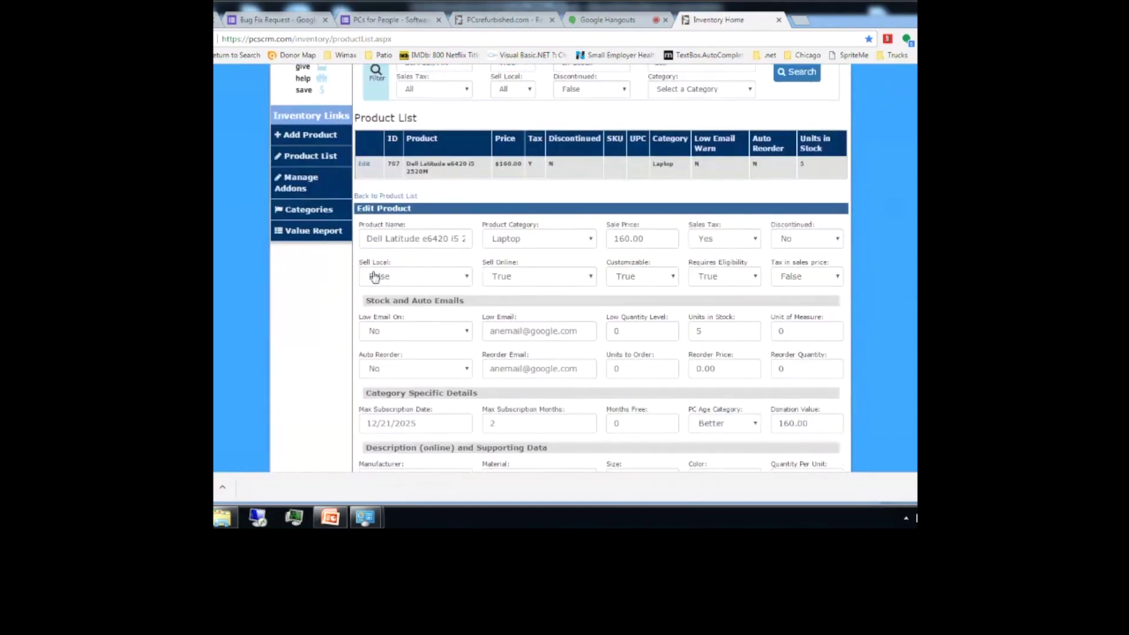
scroll(374, 276, up, 2)
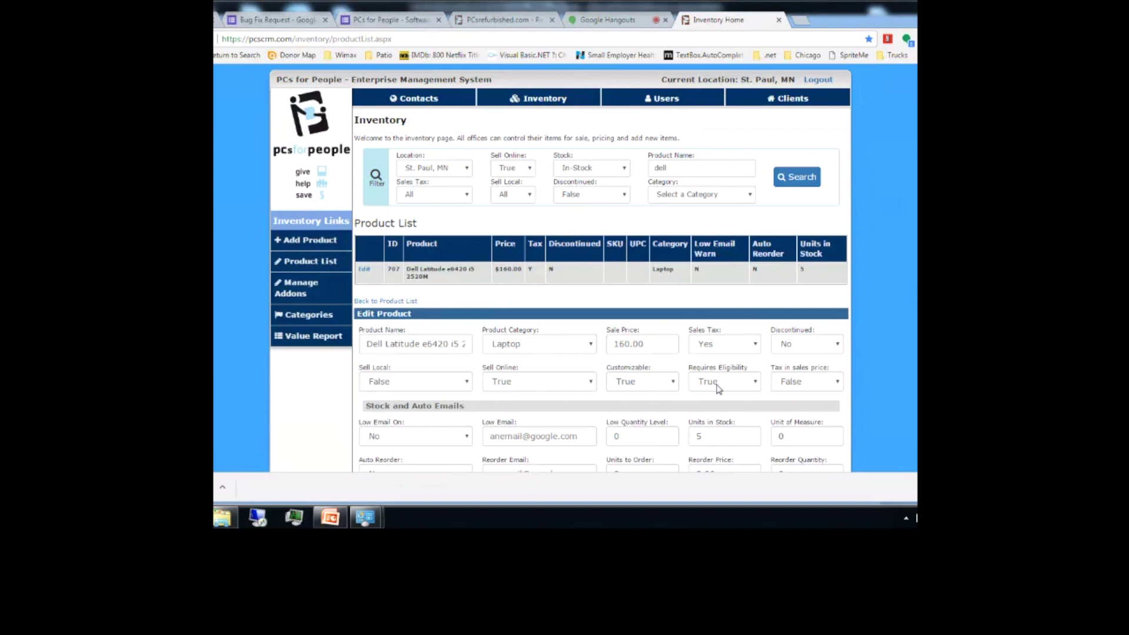
scroll(588, 264, down, 10)
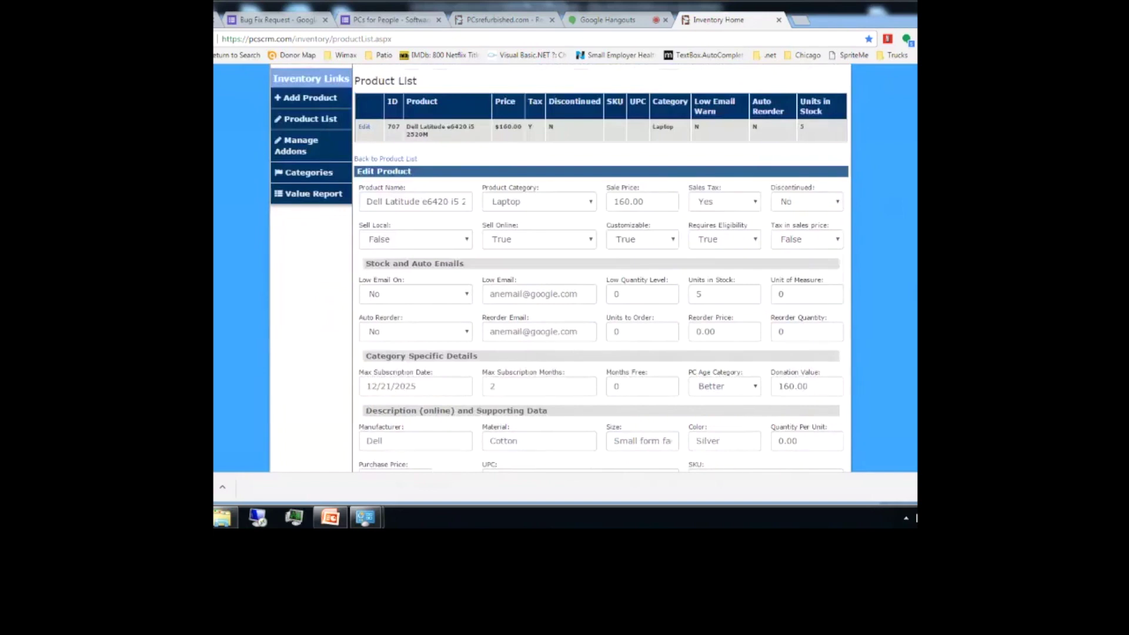
scroll(588, 265, down, 4)
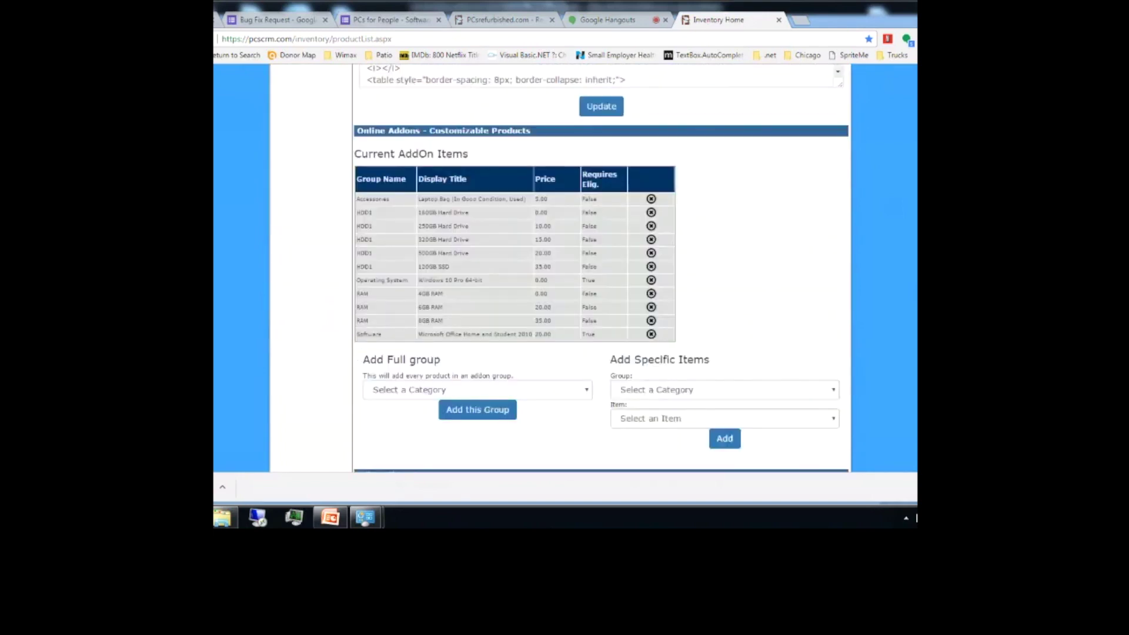
scroll(588, 265, down, 1)
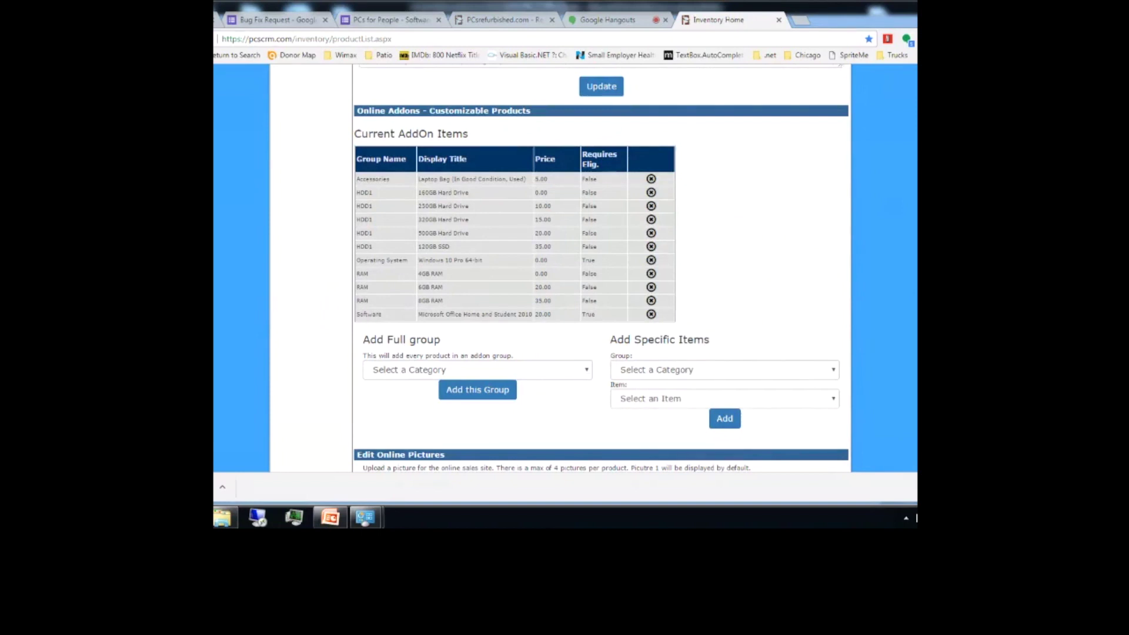
scroll(588, 265, up, 15)
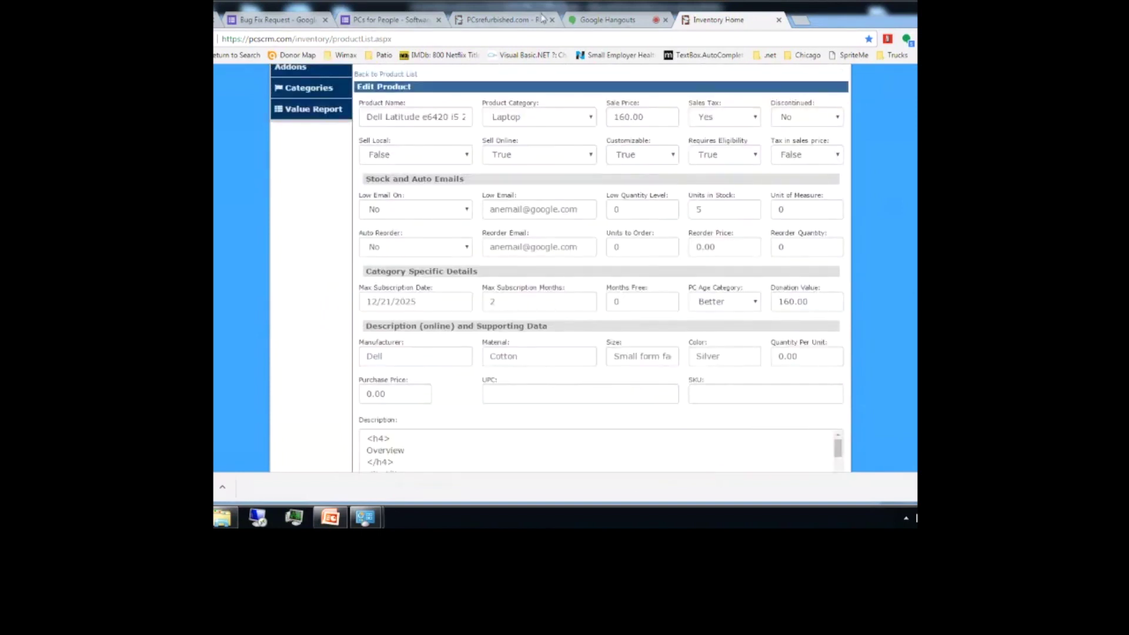
scroll(588, 265, up, 4)
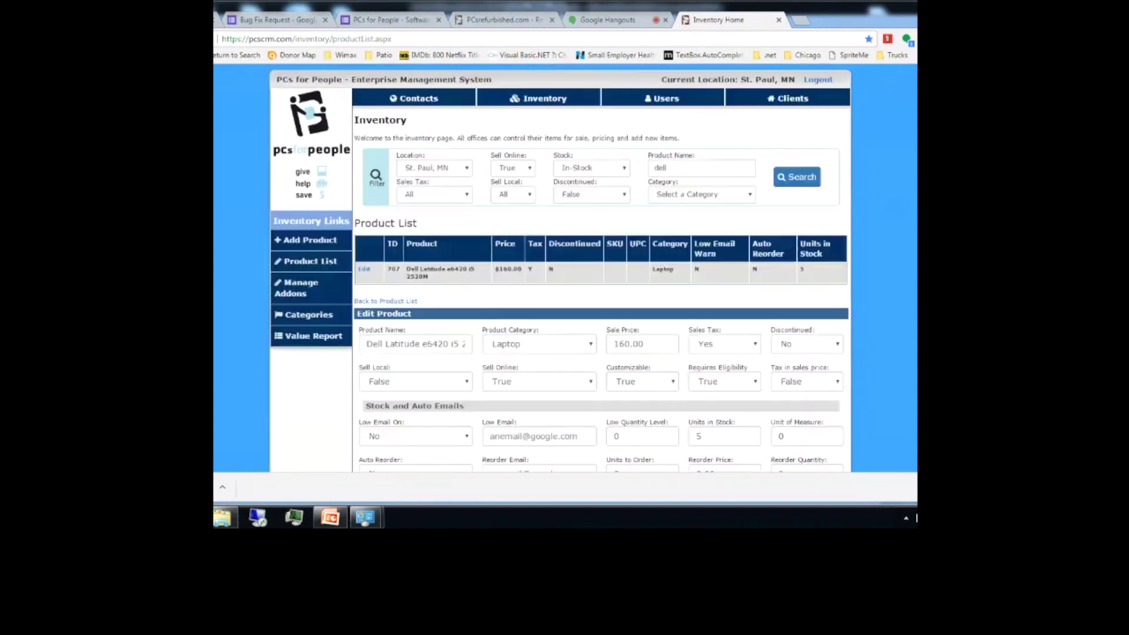
Step: On Client Home, enter 'local' in the First Name search field, then clear it again
click(786, 102)
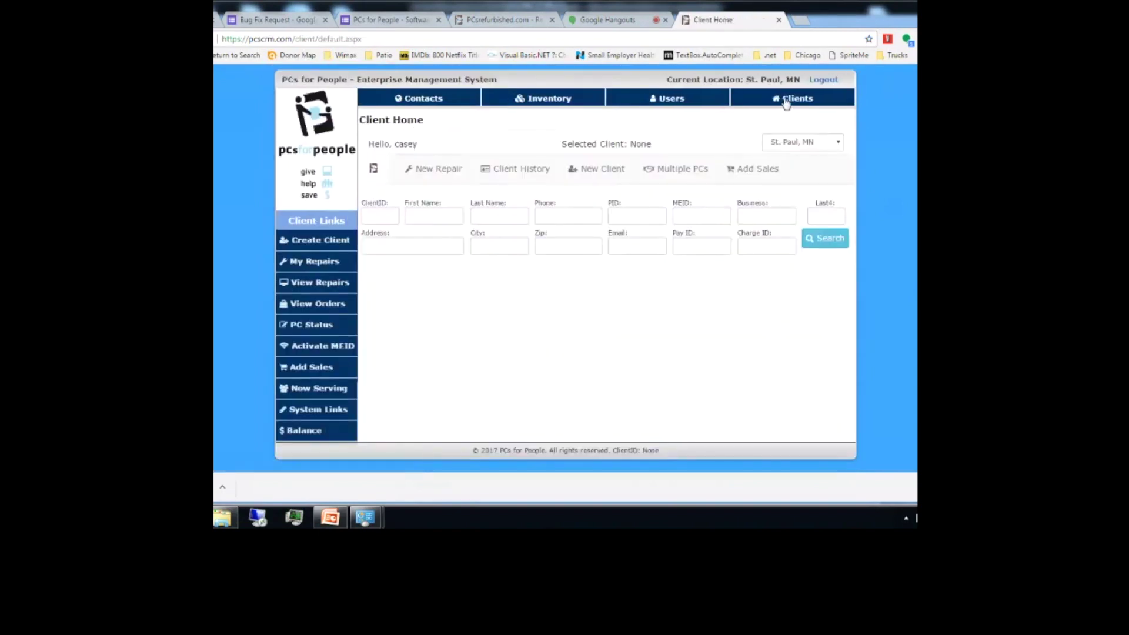
click(429, 215)
text(local)
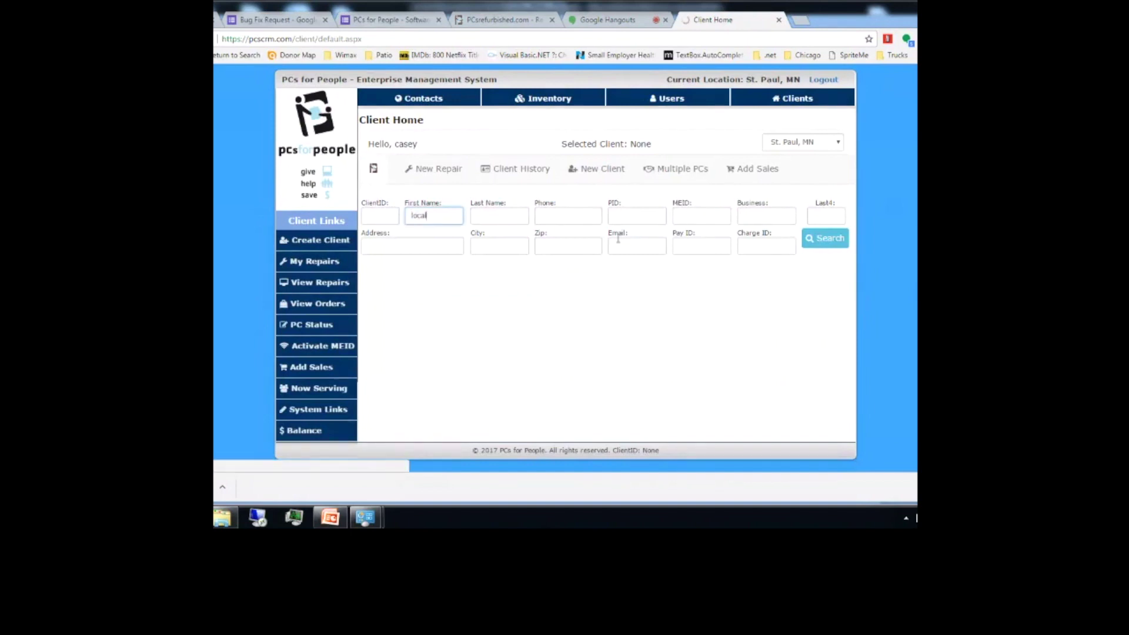
drag(441, 216, 369, 218)
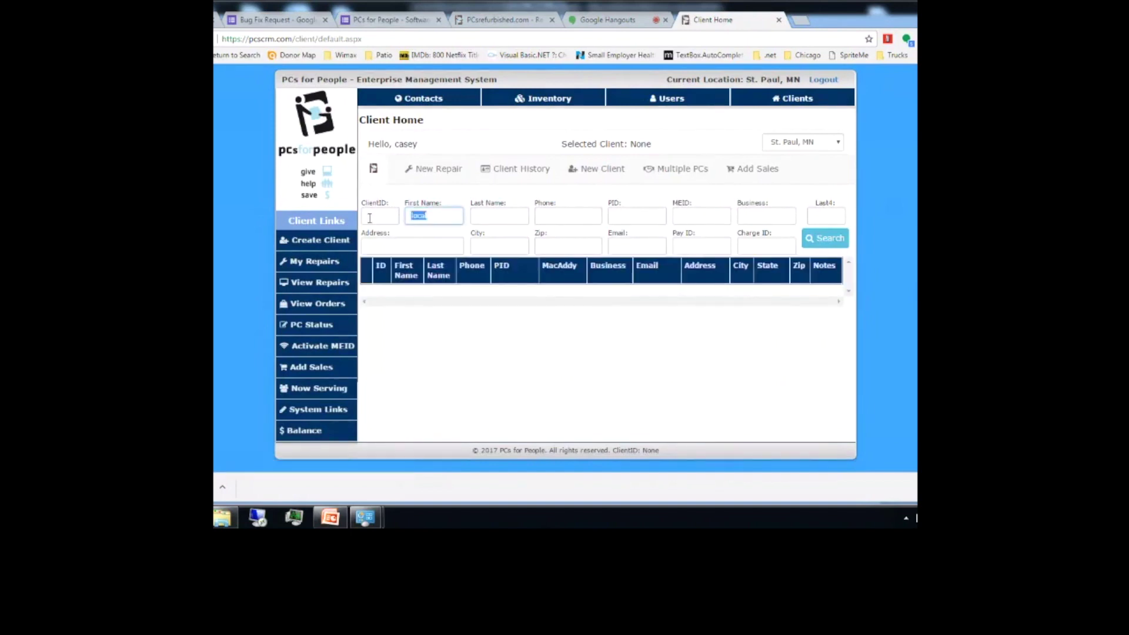
key(BackSpace)
Step: Check the store's registration form, then enter 'local' as the First Name on Client Home
click(479, 21)
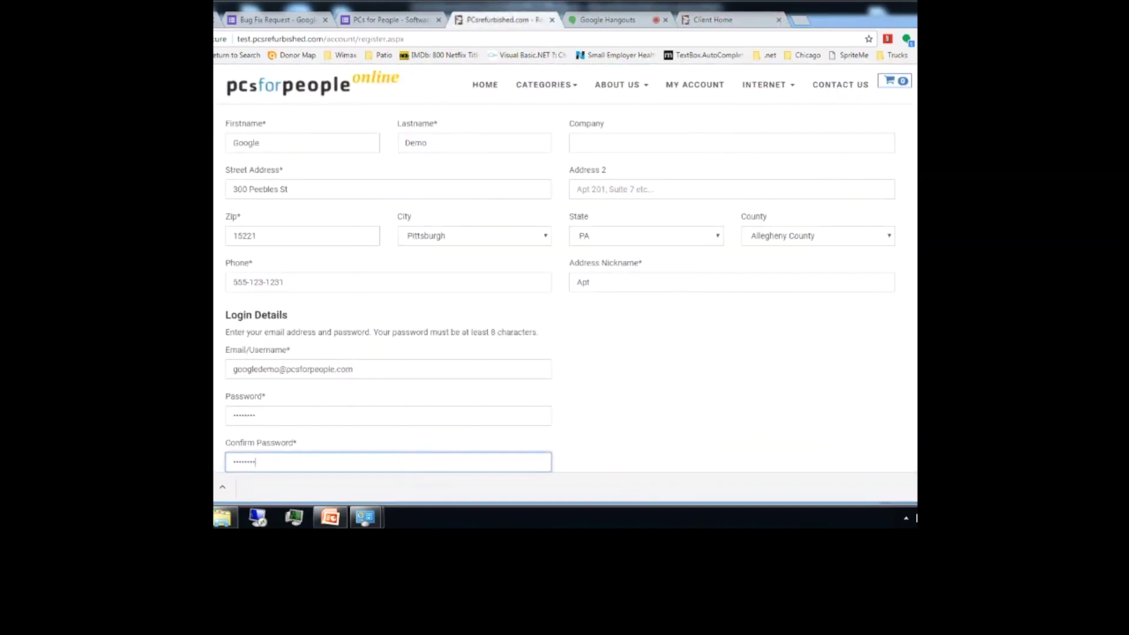
scroll(565, 282, up, 2)
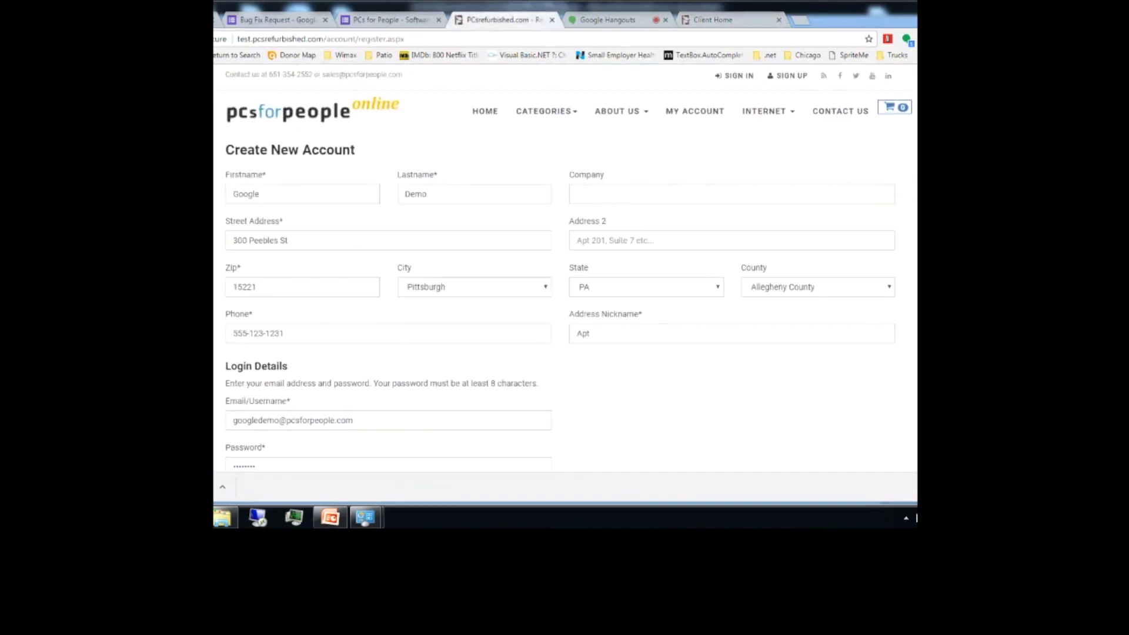
click(728, 19)
text(local)
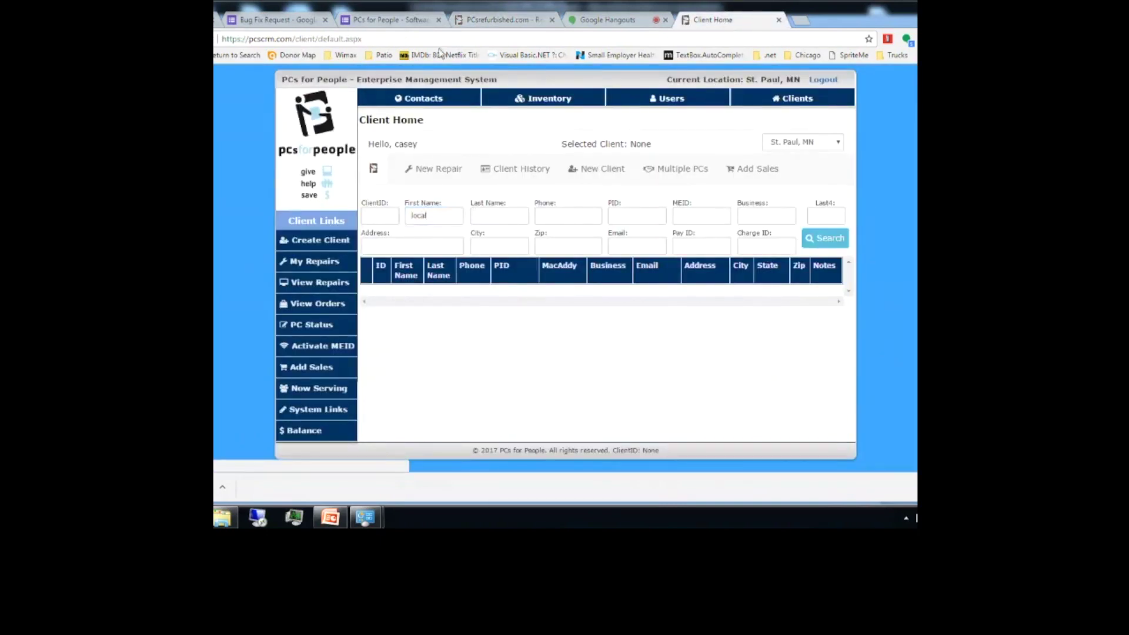
Step: Try loading a localhost client address, which fails to load
click(388, 39)
text(local)
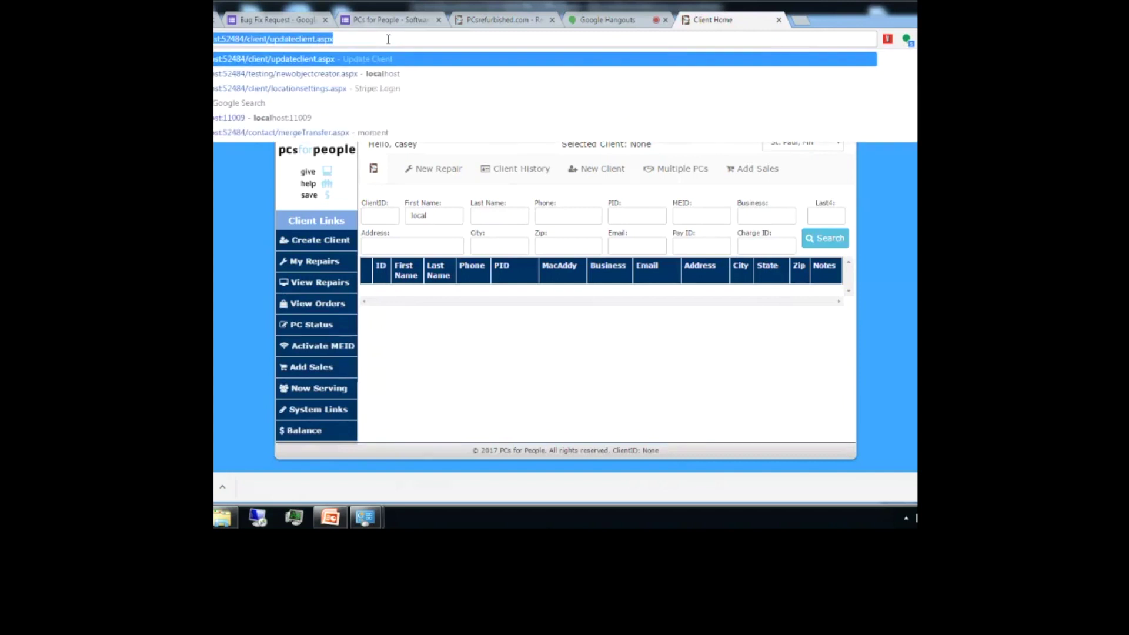
key(Return)
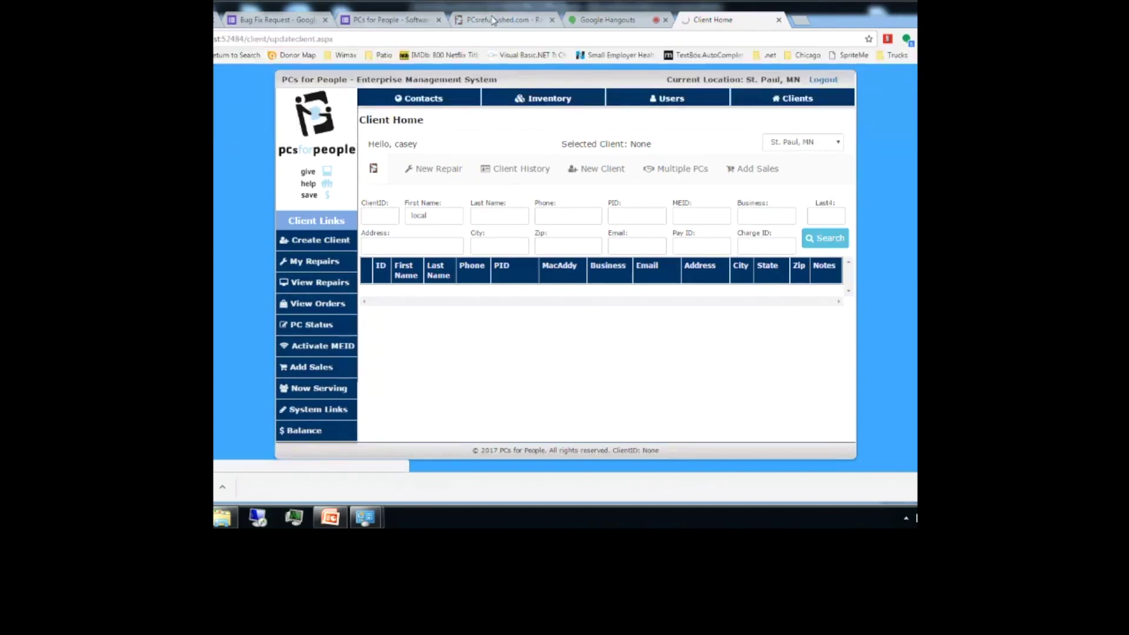
Step: Reload the pcscrm.com Client Home address and log in to the test-mode site
click(528, 21)
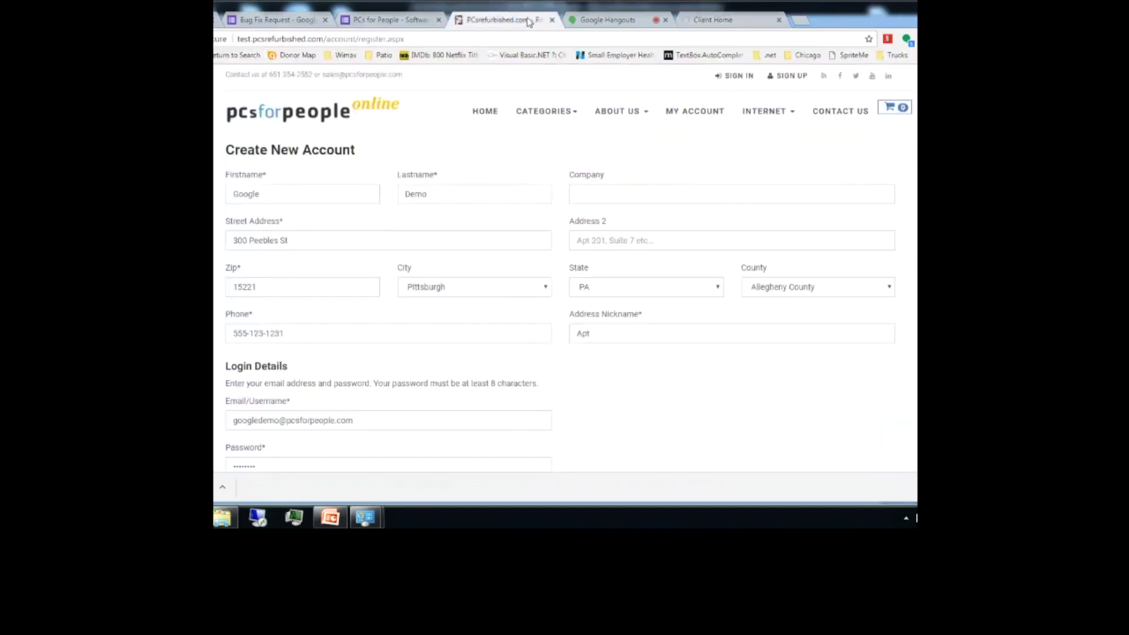
click(745, 16)
click(703, 39)
key(ctrl+v)
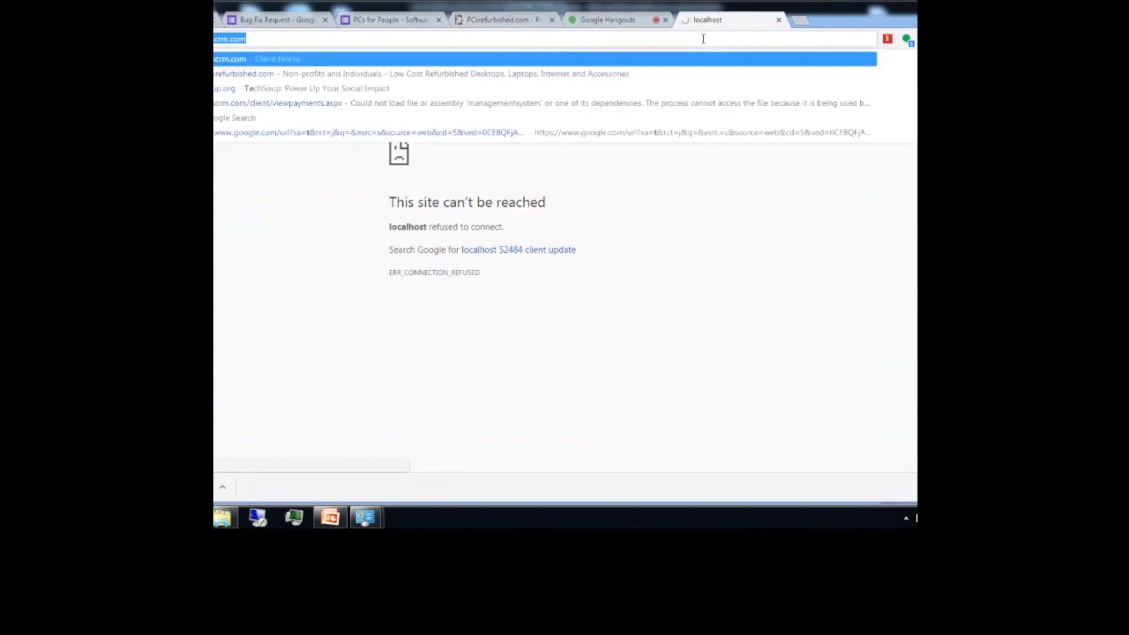
key(Return)
click(518, 162)
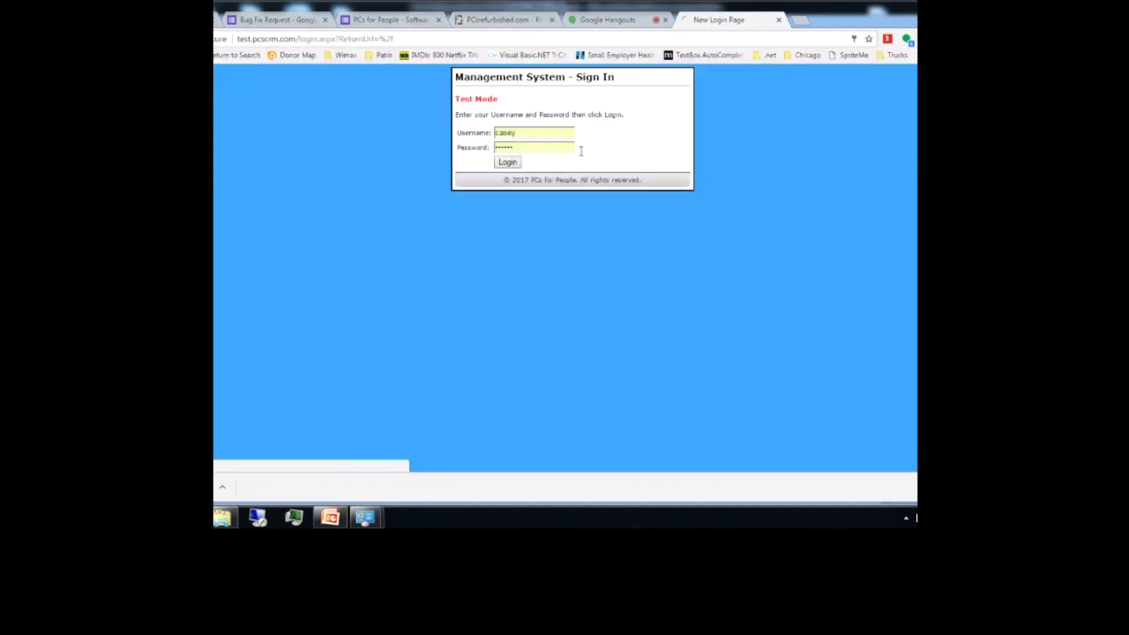
Step: Search clients by first name 'local' and select the single matching client
click(433, 216)
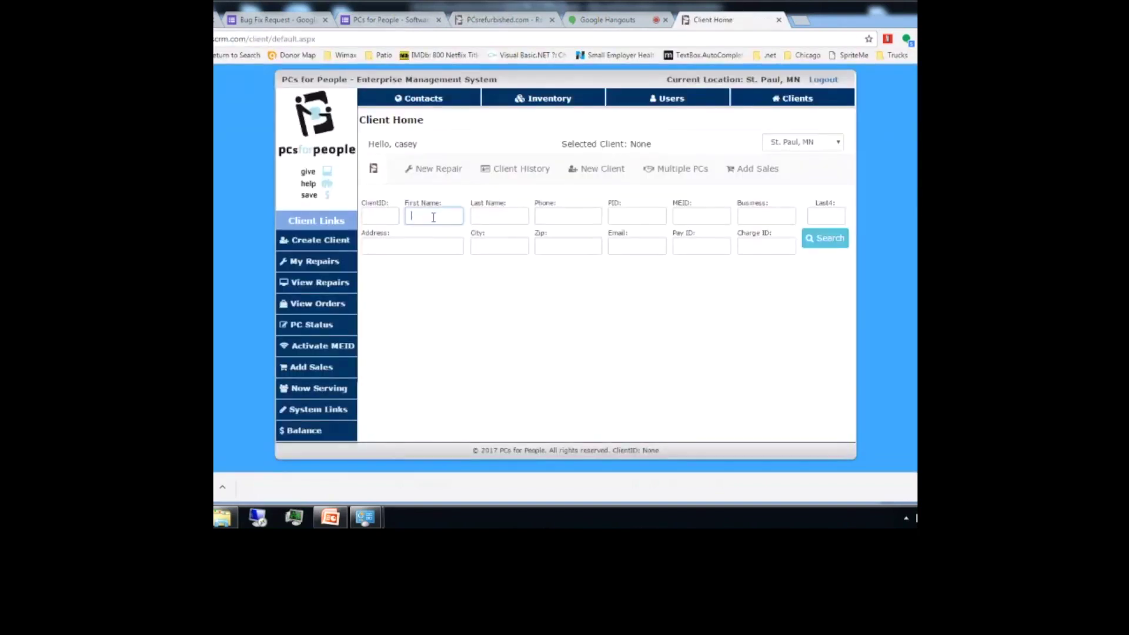
text(local)
key(Return)
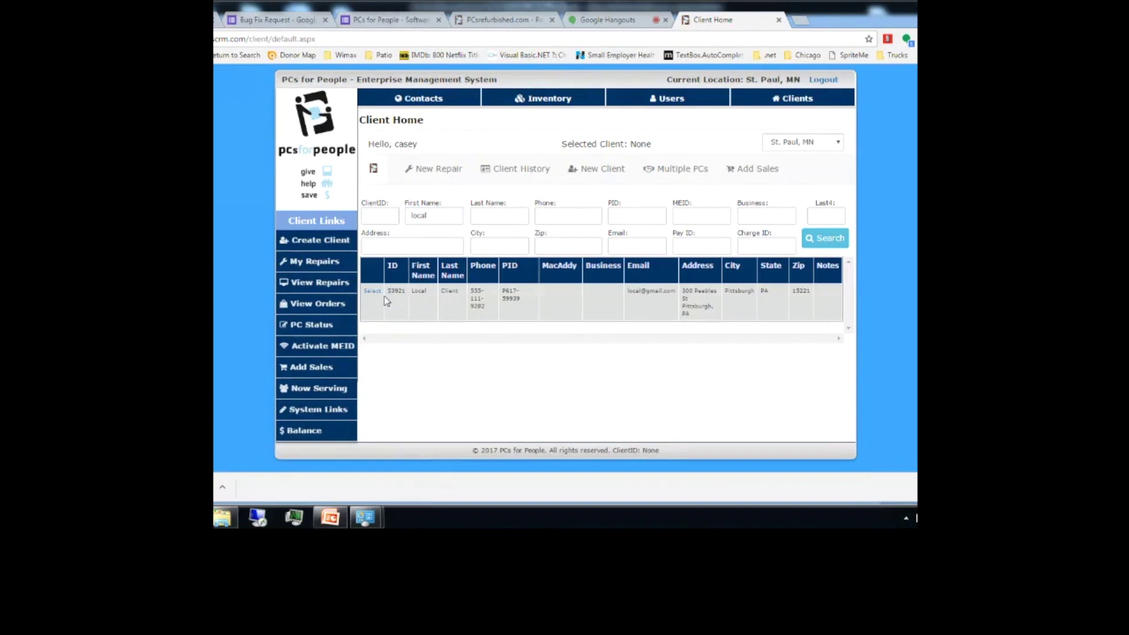
click(370, 294)
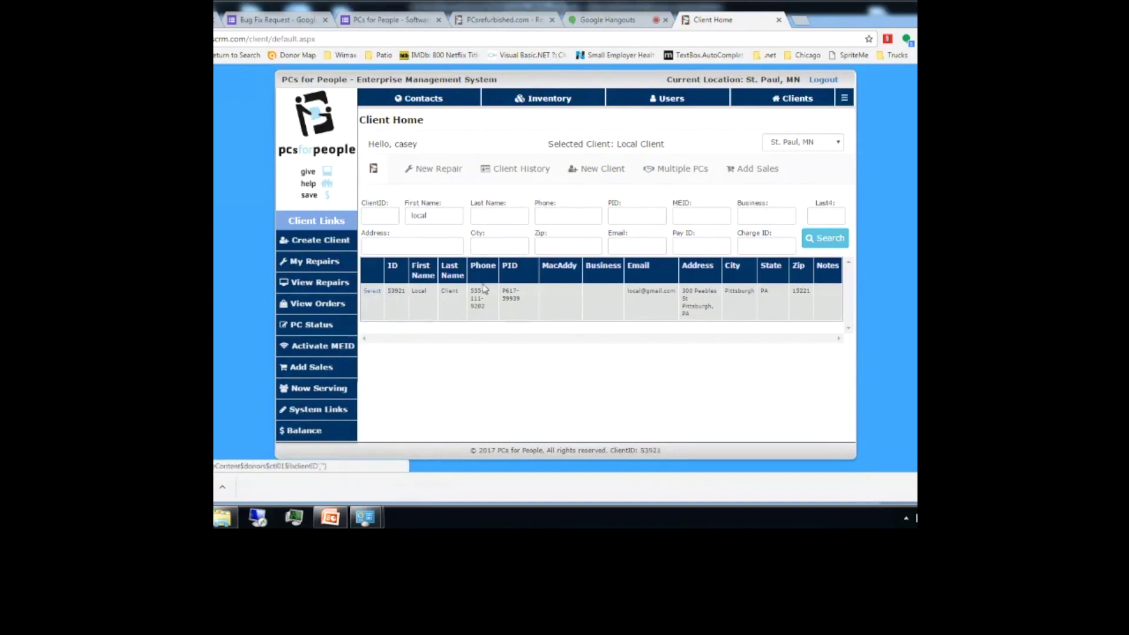
Step: View the selected client's history, then start a New Sale from the client menu
click(842, 99)
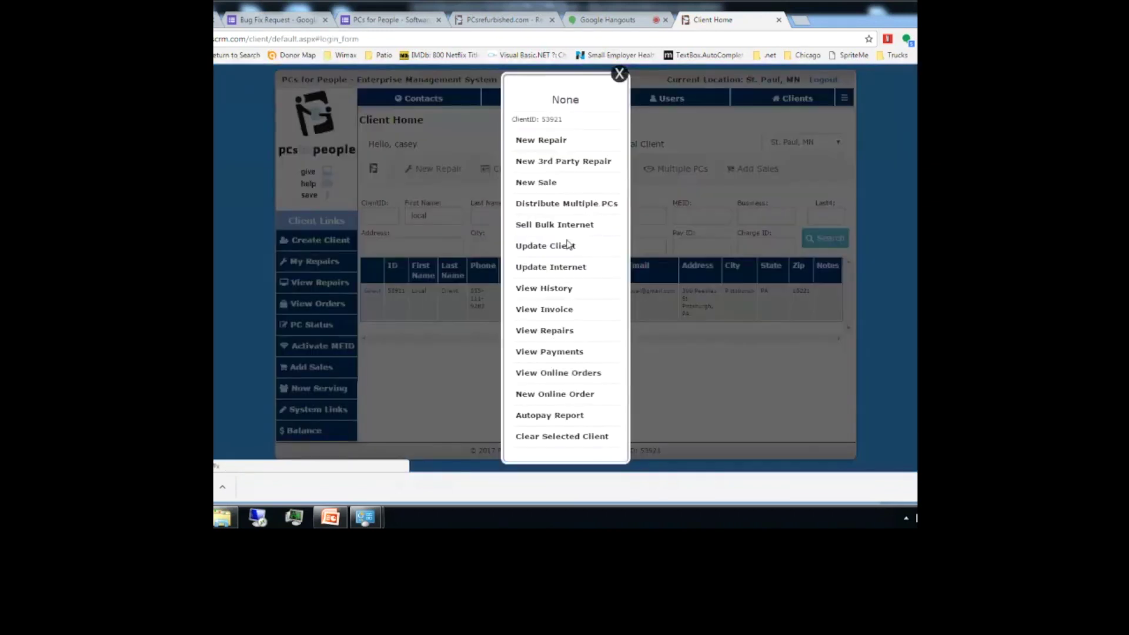
click(545, 290)
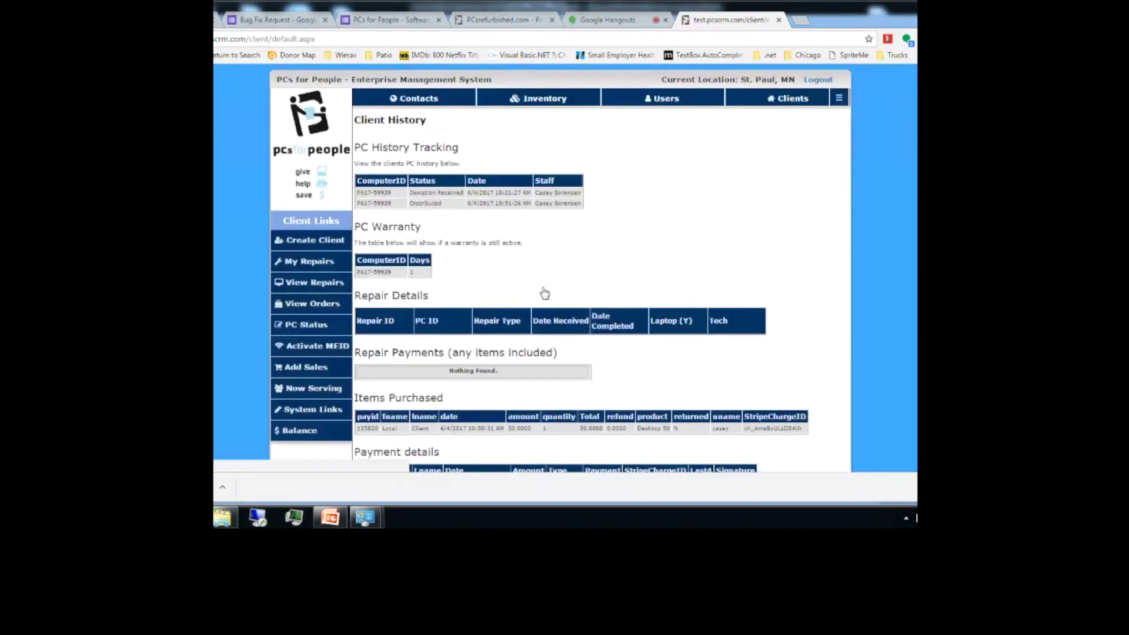
scroll(544, 294, down, 3)
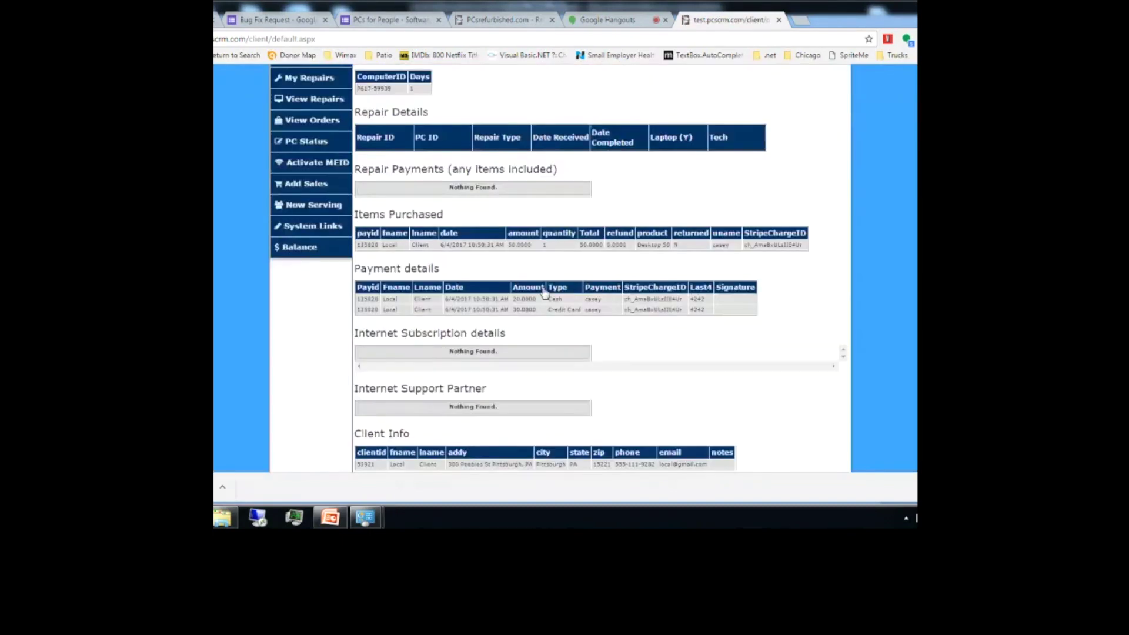
scroll(544, 294, up, 1)
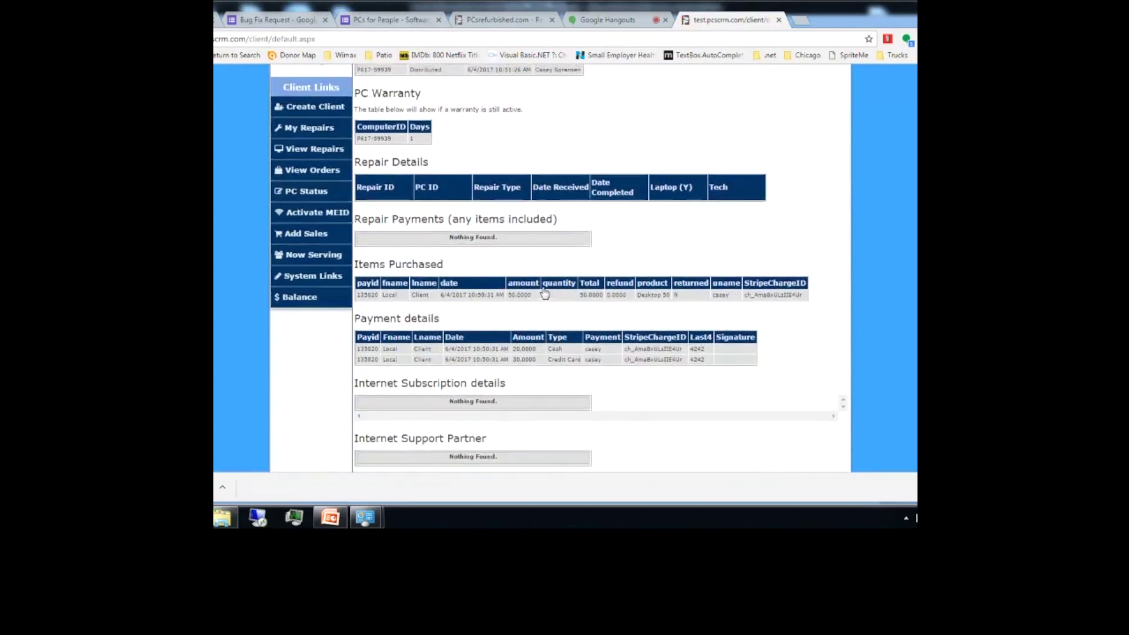
scroll(545, 294, up, 2)
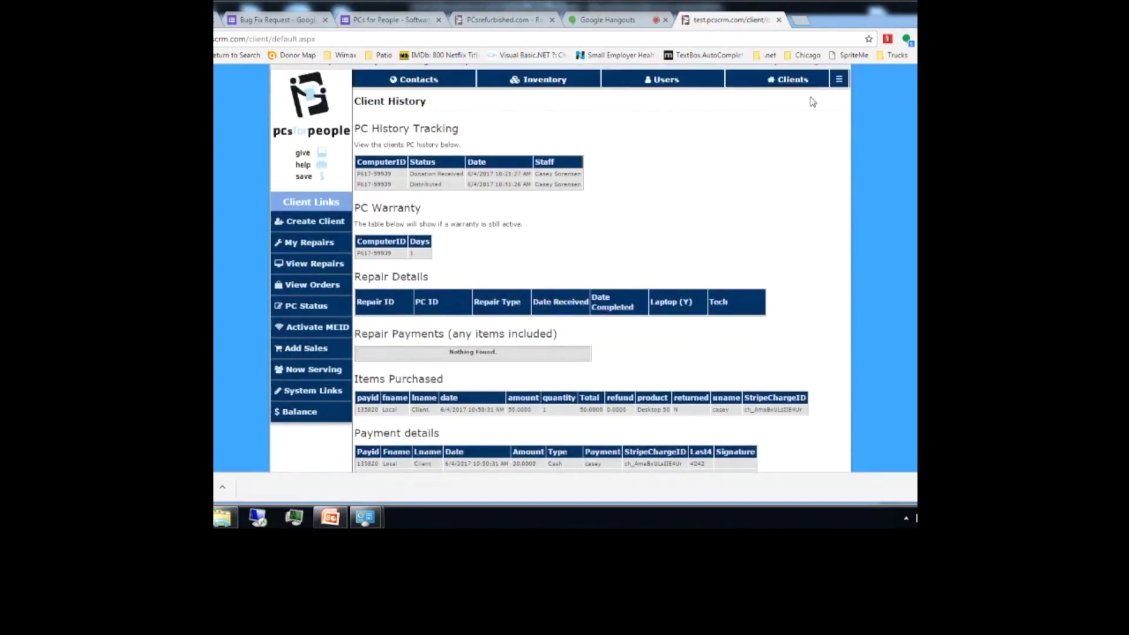
click(838, 83)
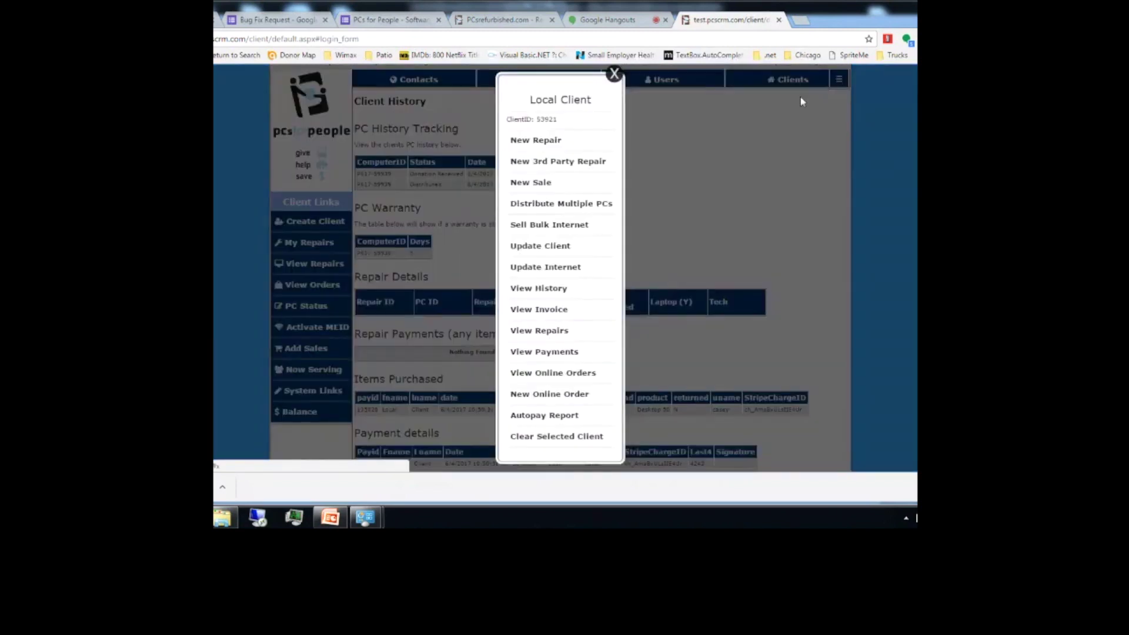
click(533, 184)
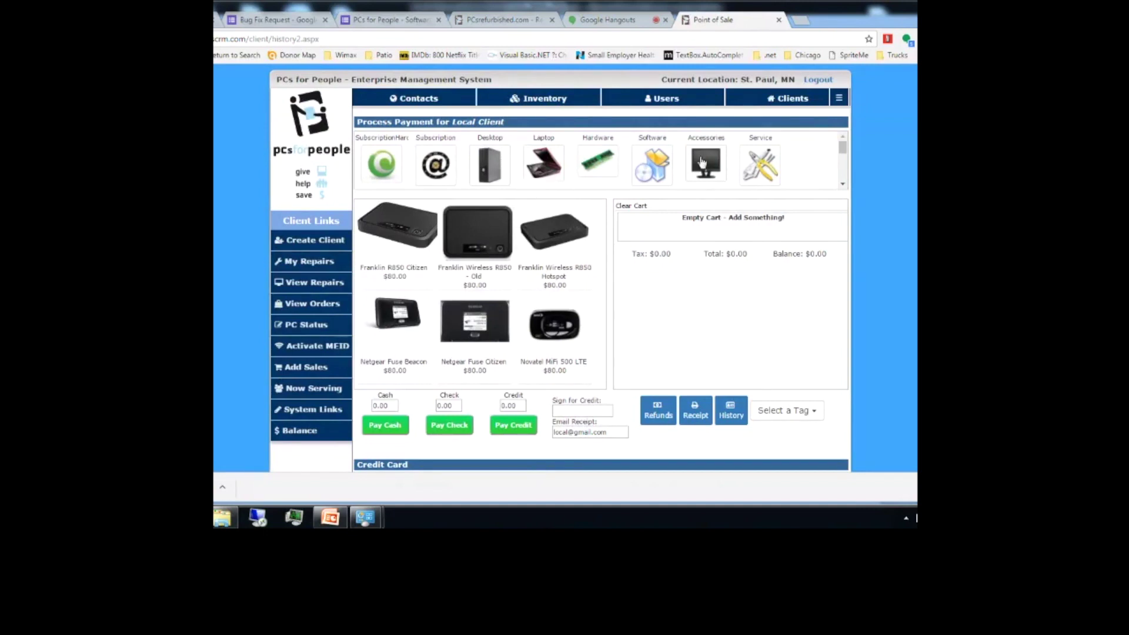
Step: Add a $10.00 Headphone from Hardware > Accessories to the cart
click(597, 163)
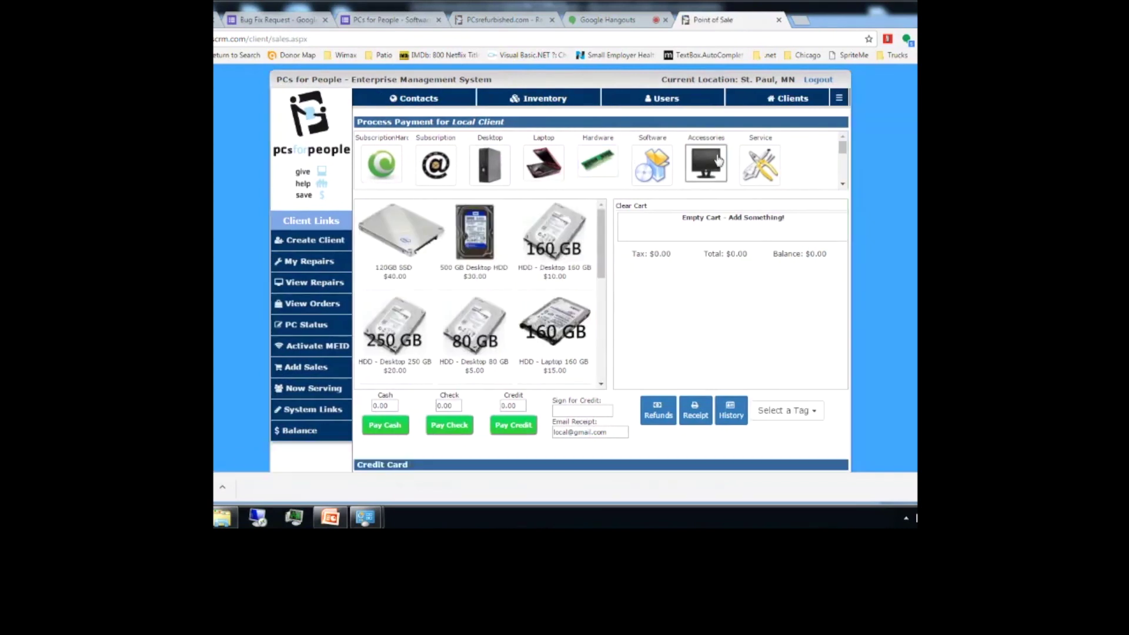
click(689, 163)
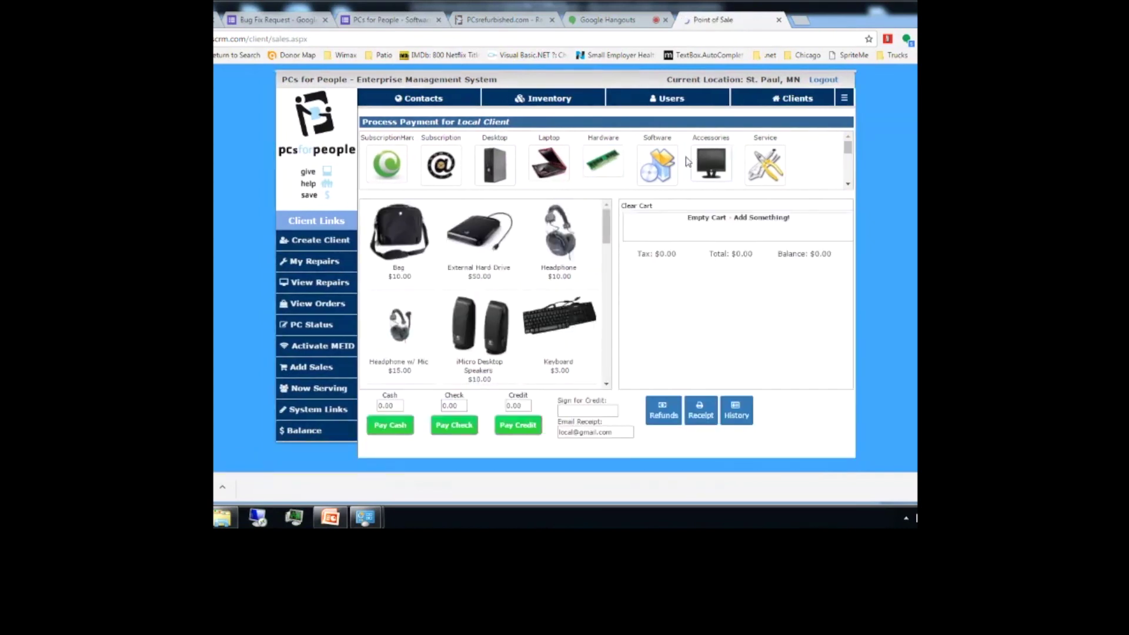
click(546, 233)
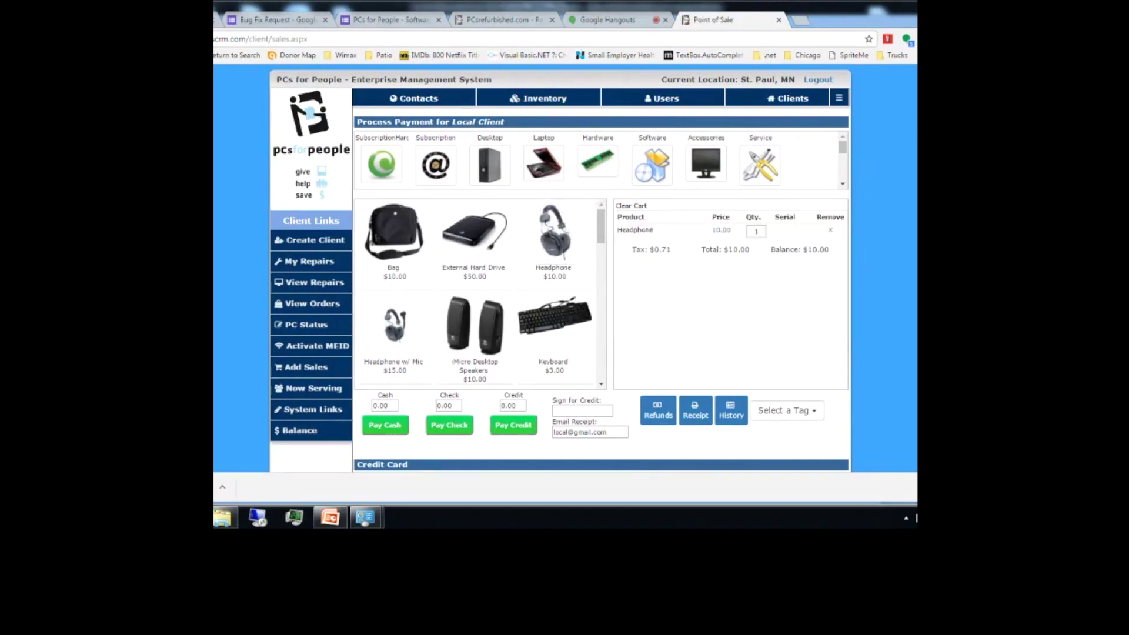
Step: Show the Desktop category, then switch to the PCsrefurbished online store tab
scroll(560, 268, down, 1)
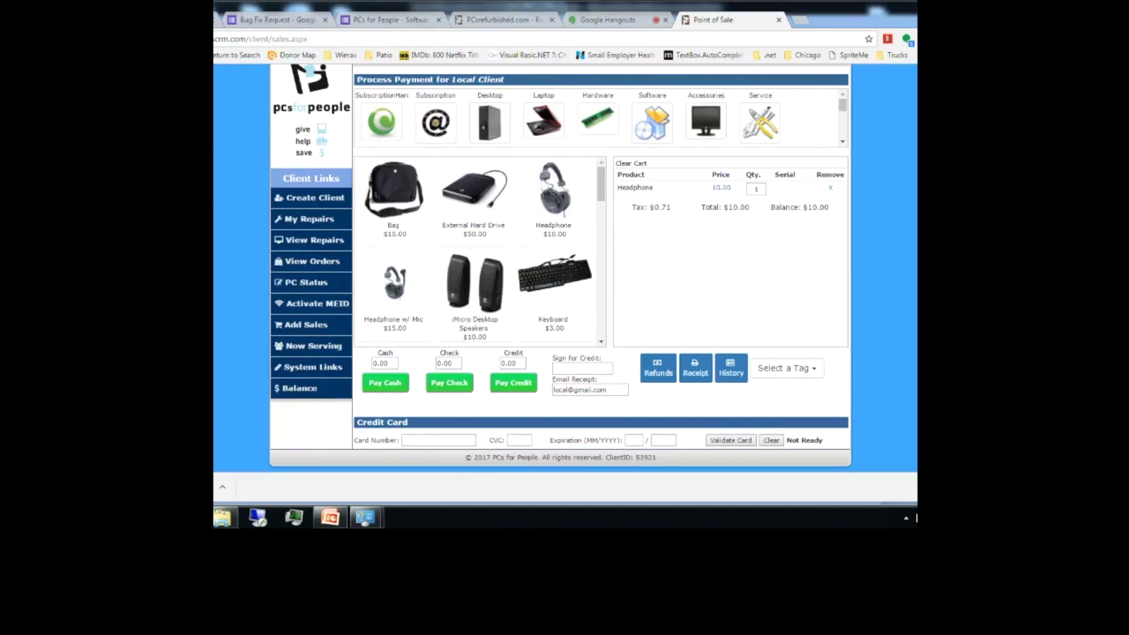
scroll(560, 268, up, 1)
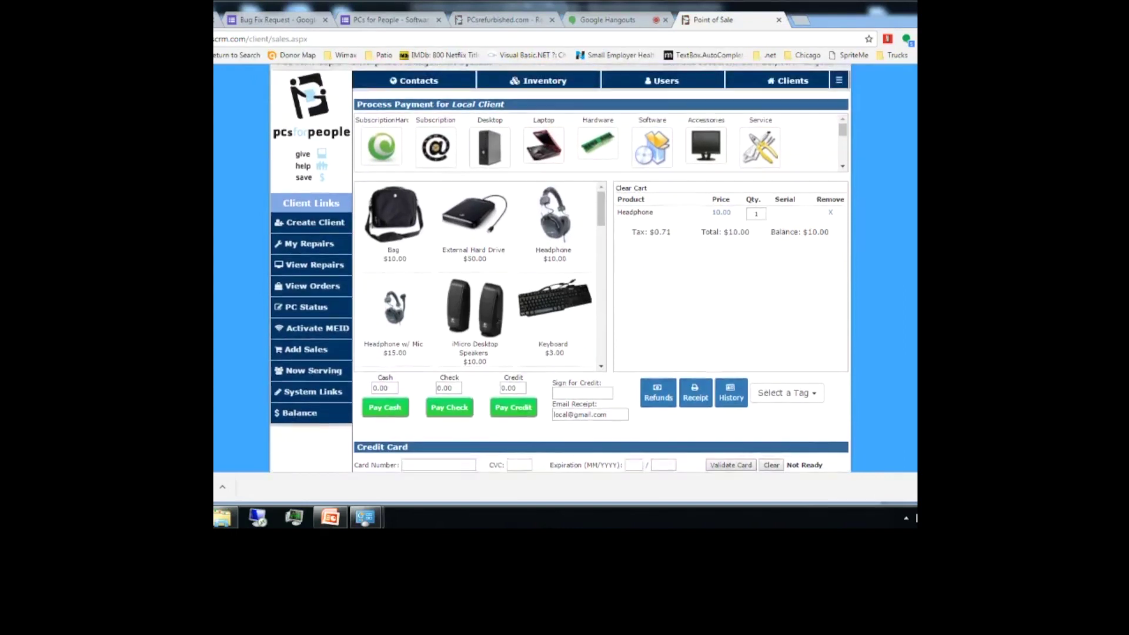
scroll(560, 269, down, 1)
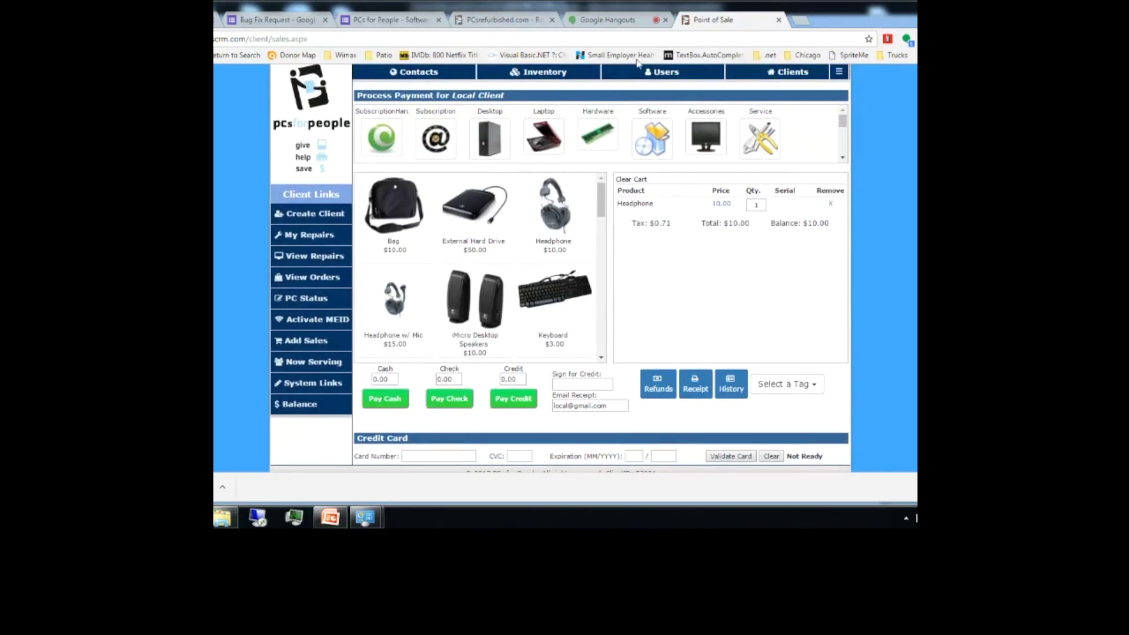
click(493, 136)
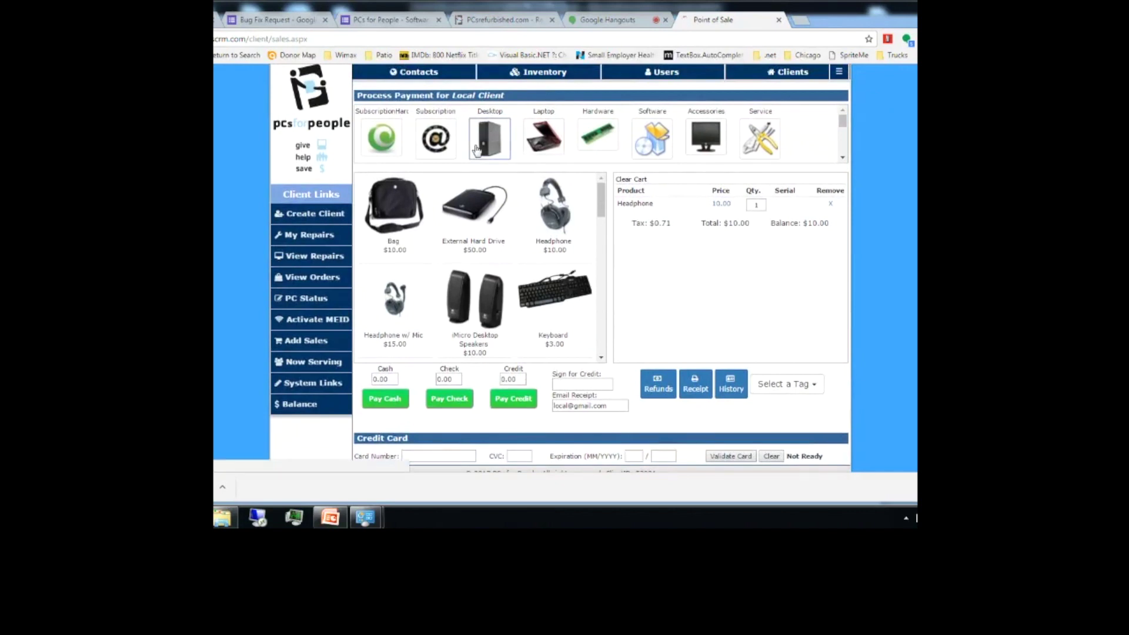
click(520, 18)
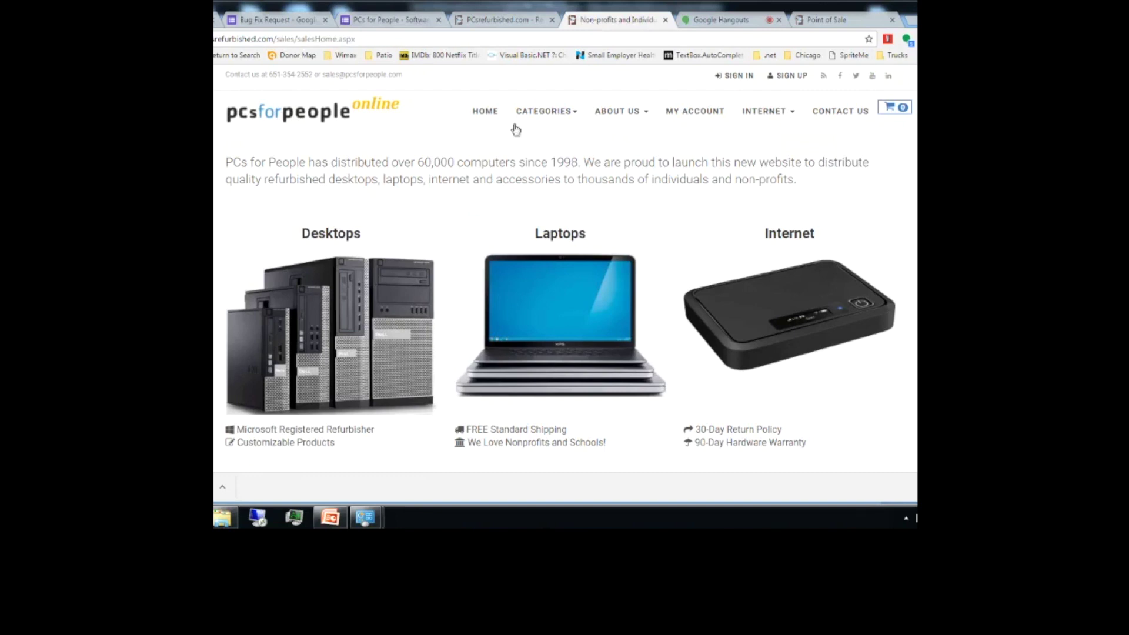
Step: Open the Laptops category, which lists the Dell Latitude E5440 and E6430
mouse_move(541, 341)
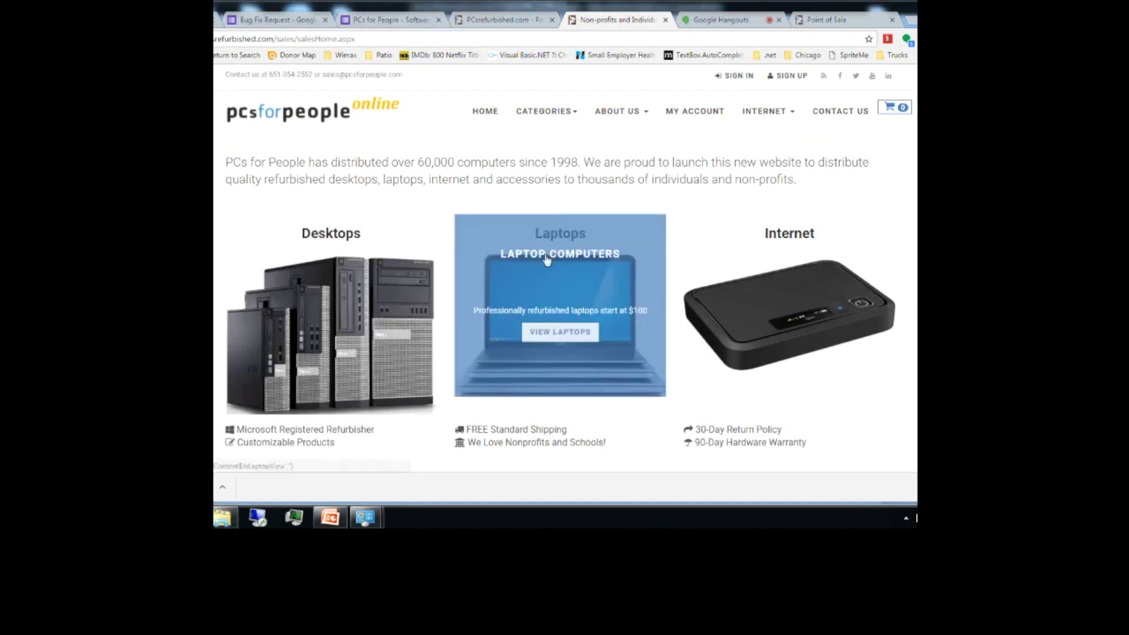
click(543, 336)
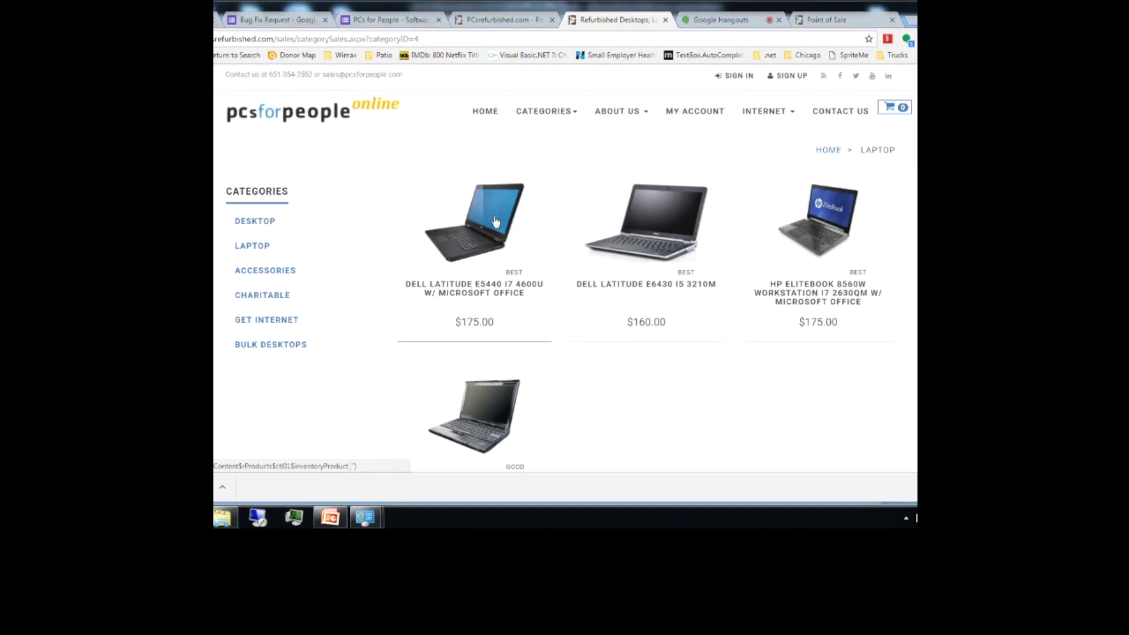
Step: Add the $160.00 Dell Latitude E6430 to the cart, then start buying internet as a new client
click(646, 213)
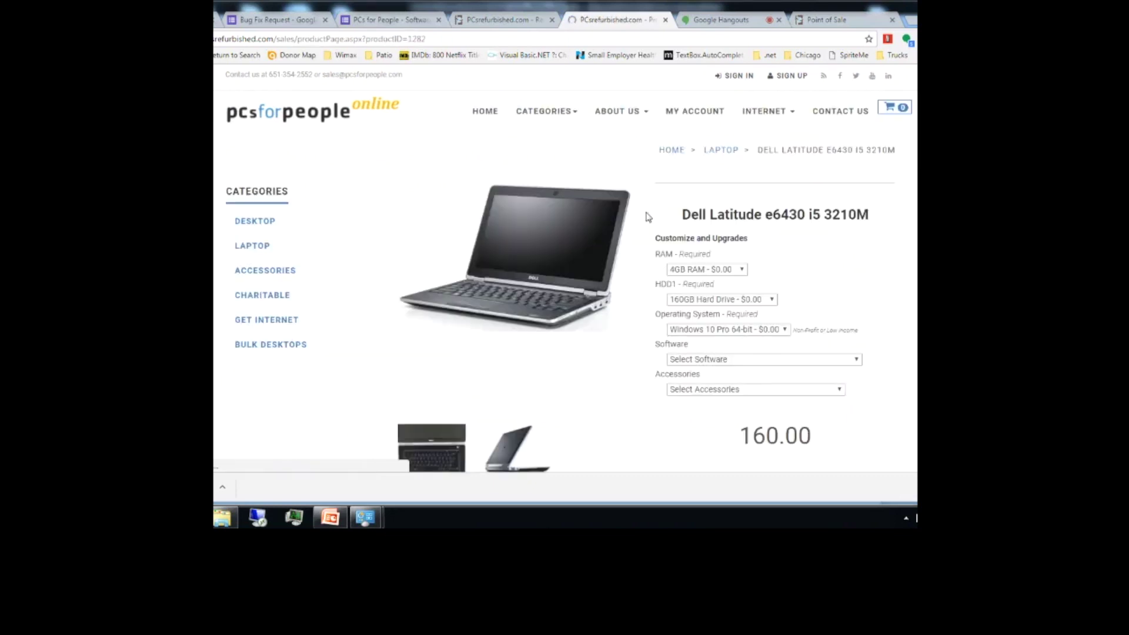
scroll(646, 217, down, 2)
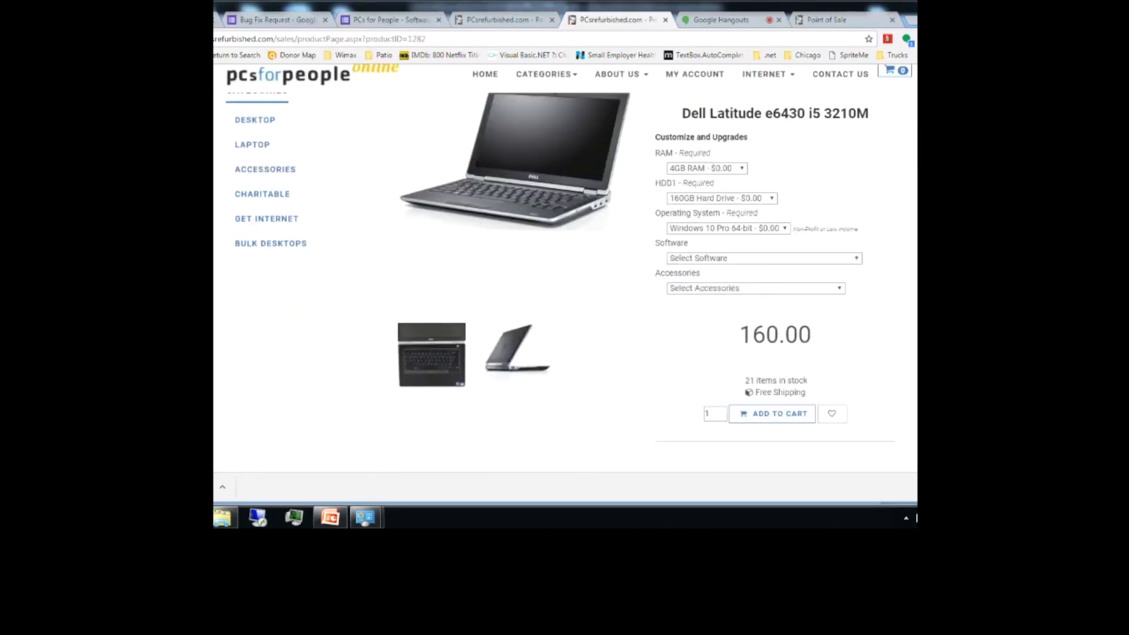
click(752, 403)
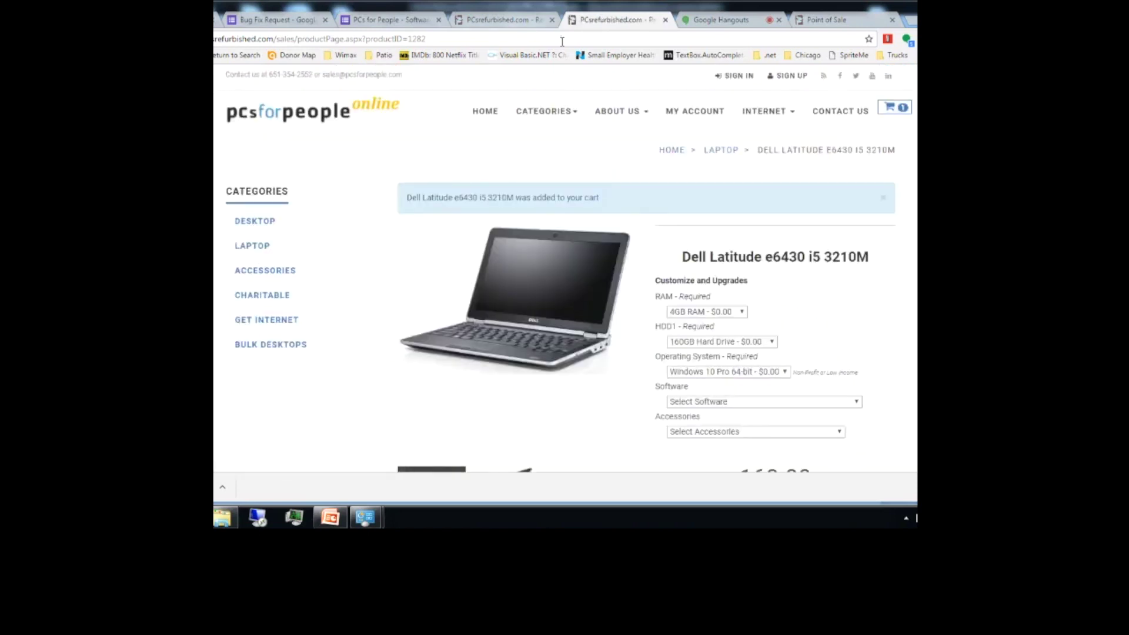
mouse_move(774, 118)
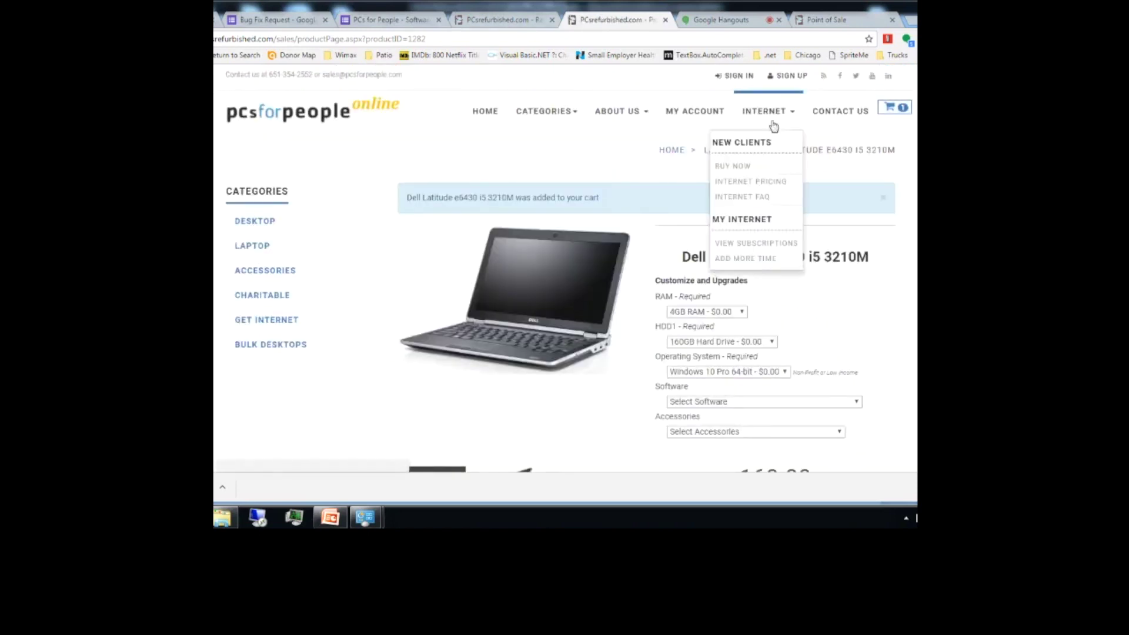
click(732, 169)
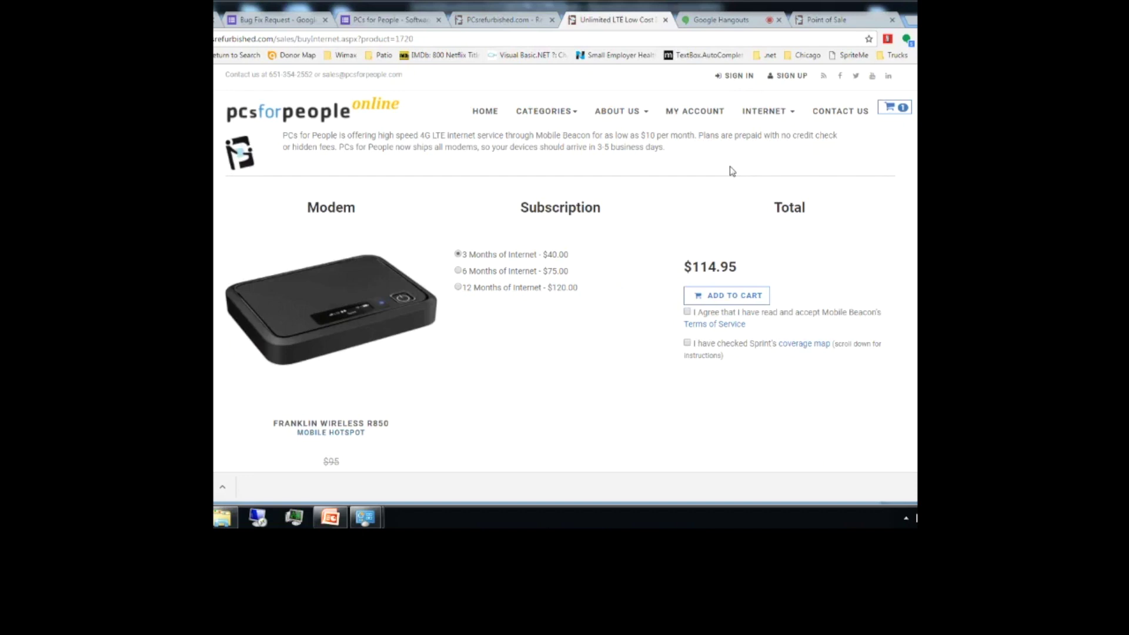
Step: Accept the Mobile Beacon terms and Sprint coverage check, then add the $114.95 R850 hotspot plan
click(687, 312)
click(687, 342)
click(712, 300)
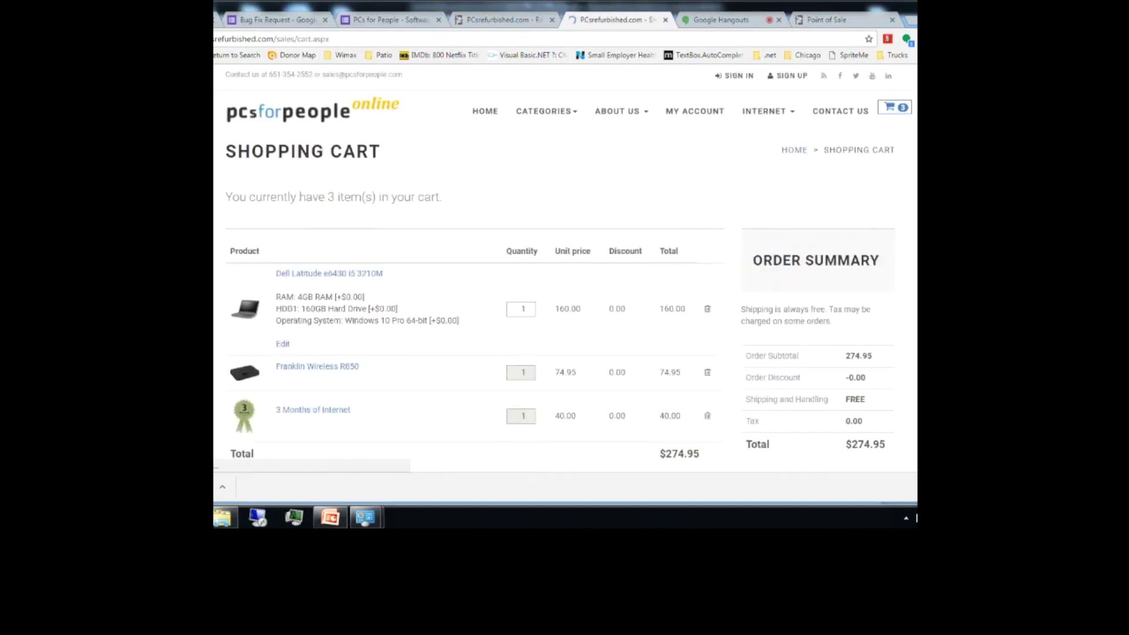
Step: Create a new customer account from checkout, then reopen the three-item $274.95 cart
scroll(718, 286, down, 3)
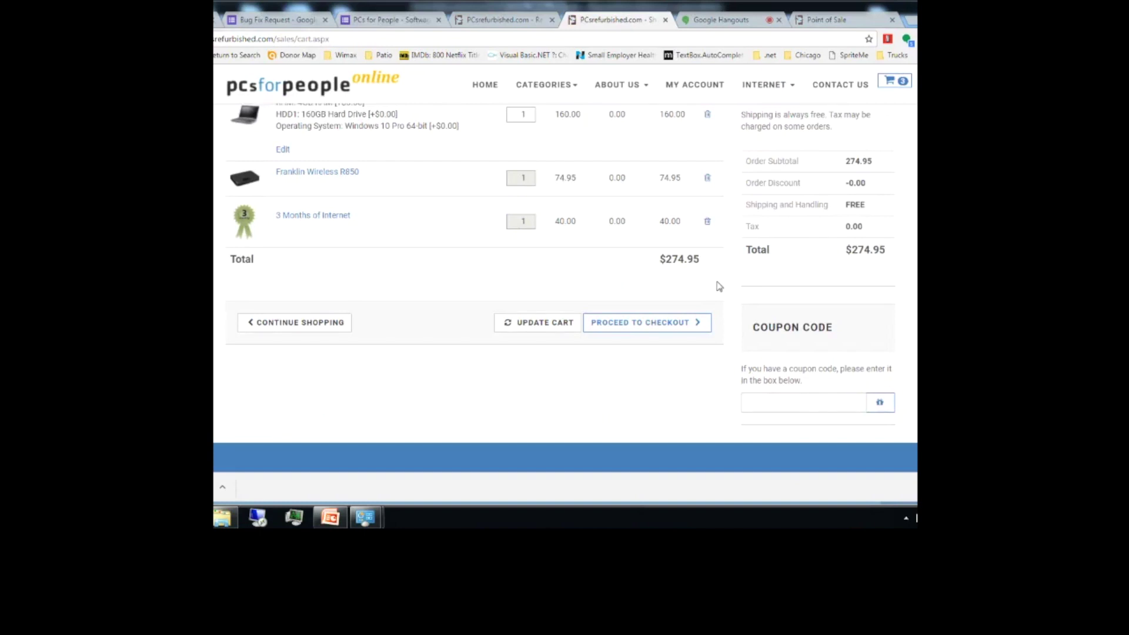
click(647, 322)
key(ctrl+shift+Tab)
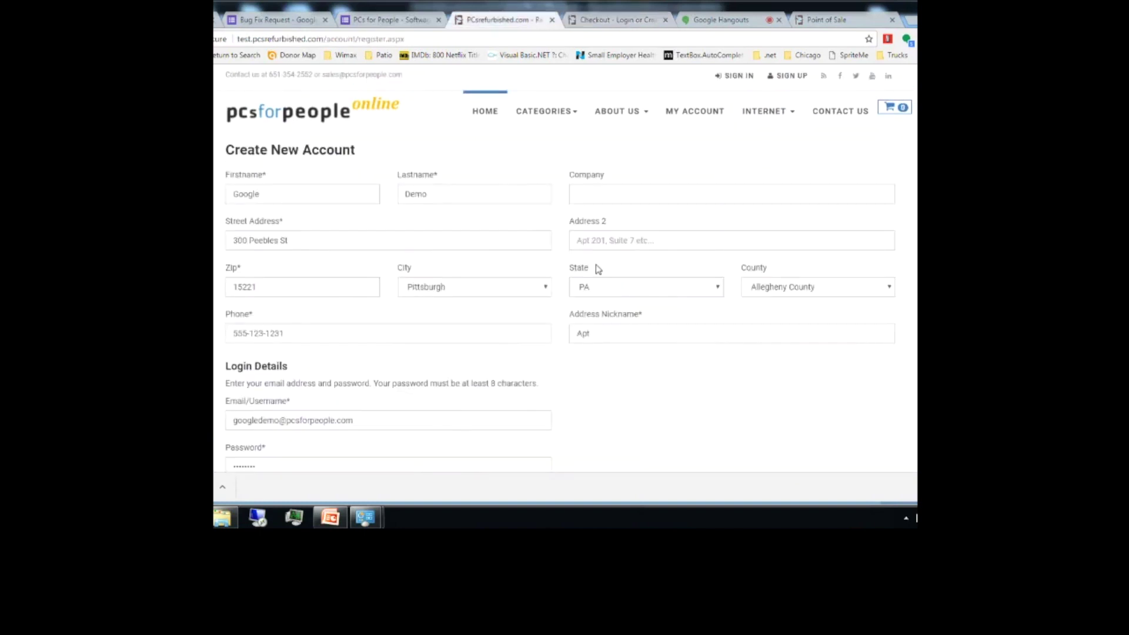
scroll(598, 269, down, 3)
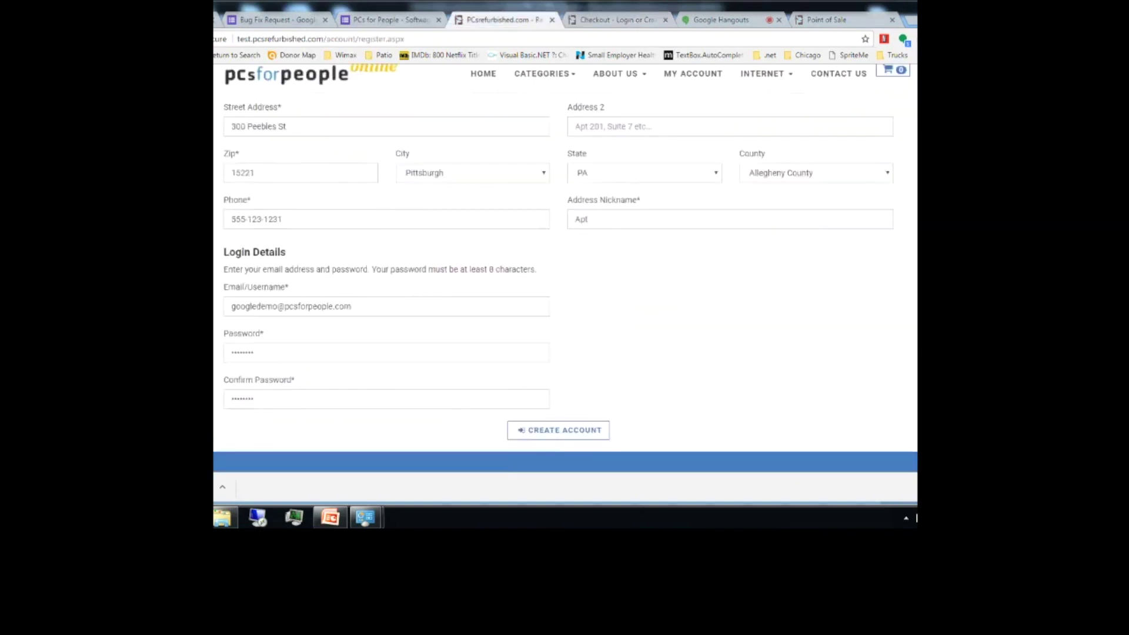
click(579, 347)
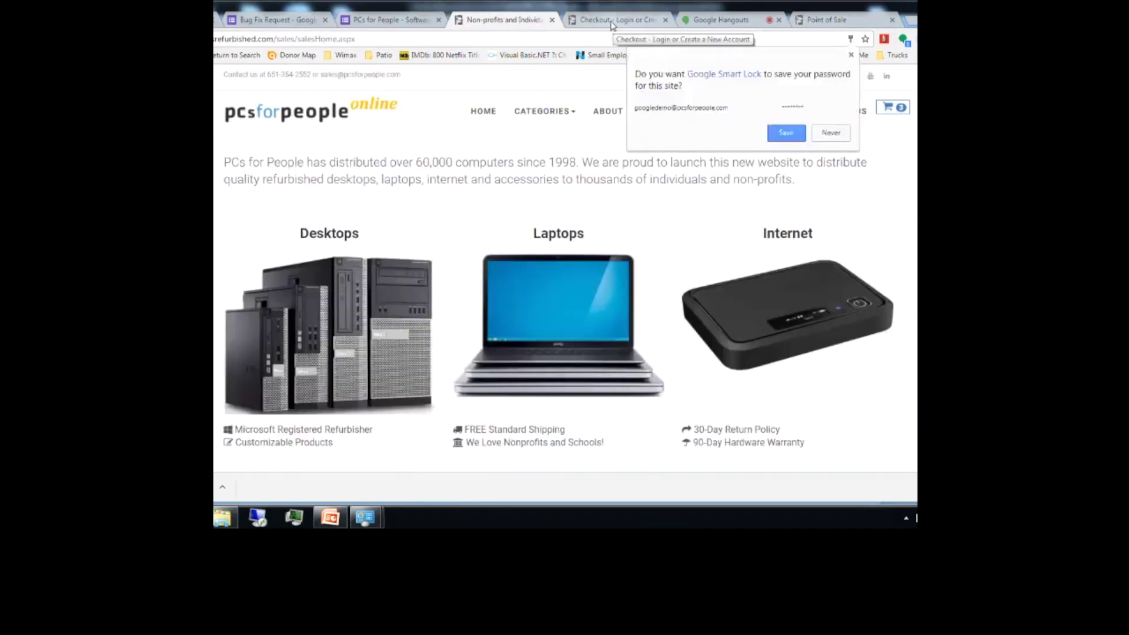
click(613, 22)
click(888, 107)
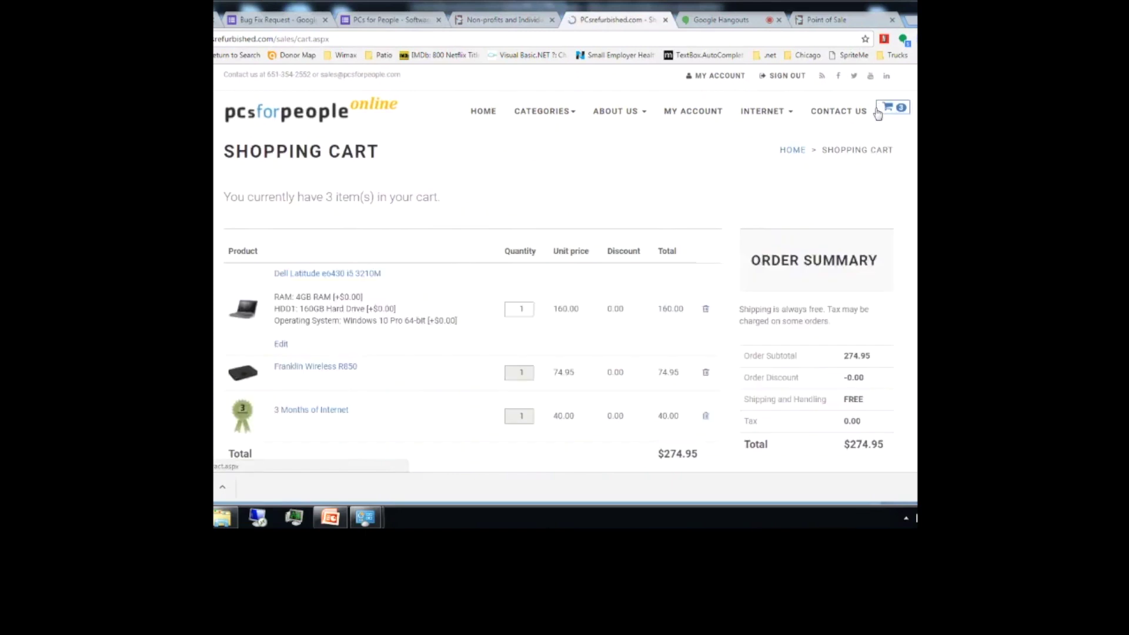
scroll(647, 342, down, 3)
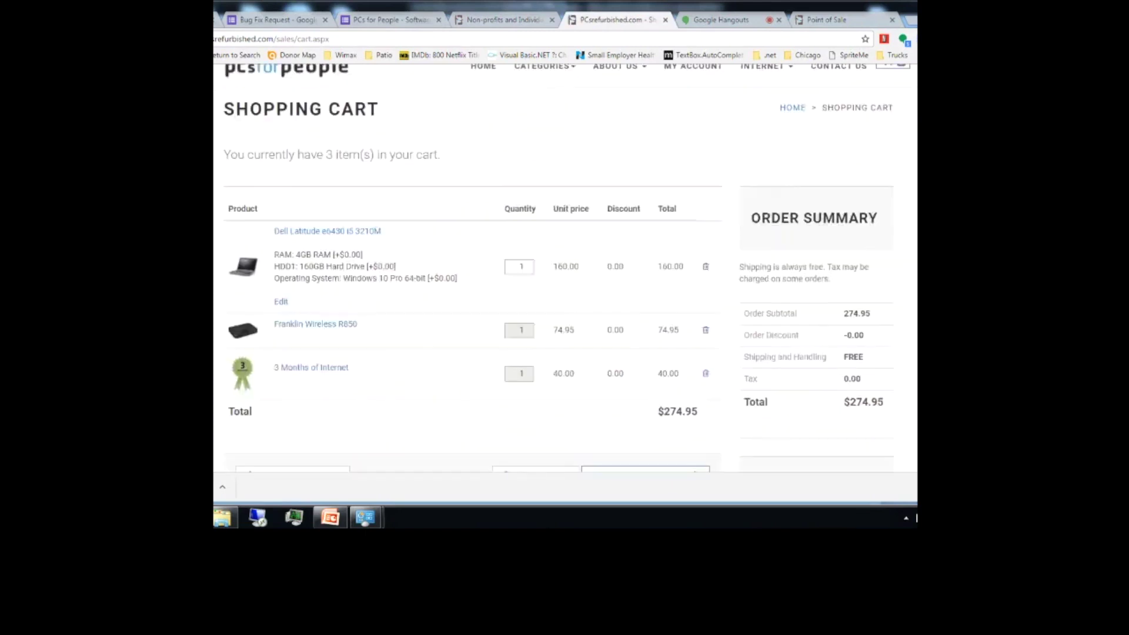
Step: Check out and upload IRS Letter #1.jpg as eligibility proof, accepting its preview
click(656, 341)
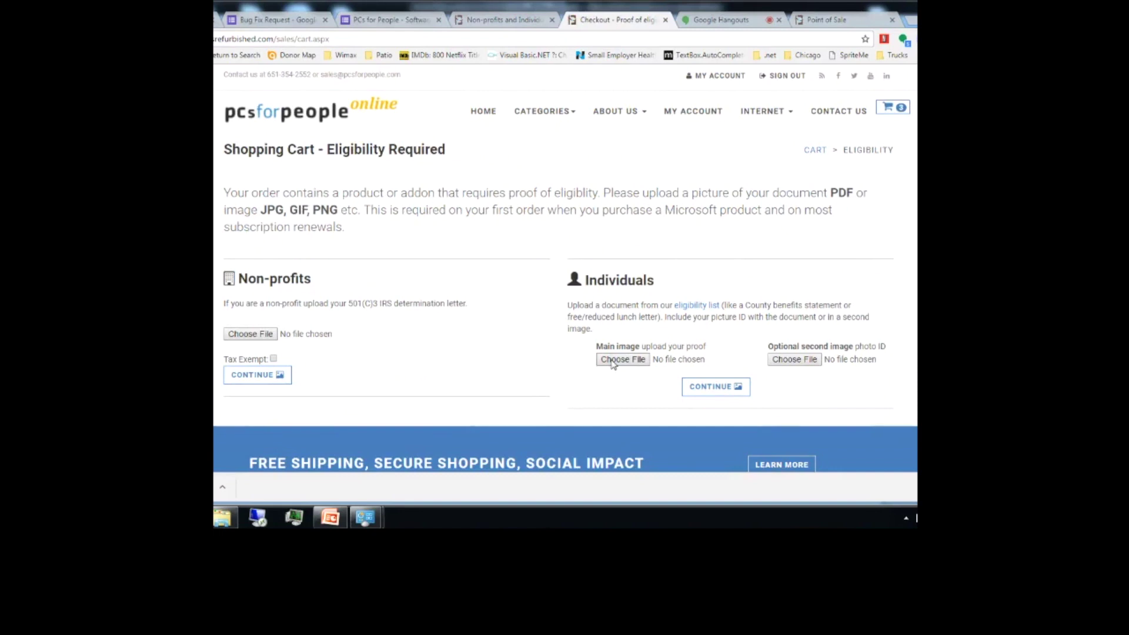
click(612, 364)
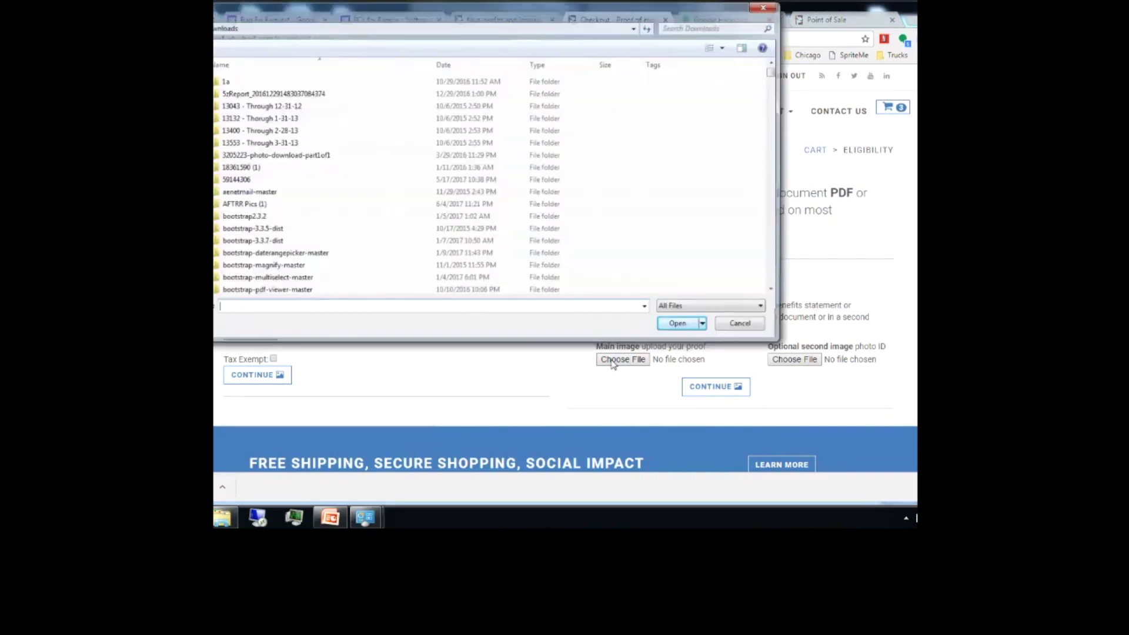
text(irs)
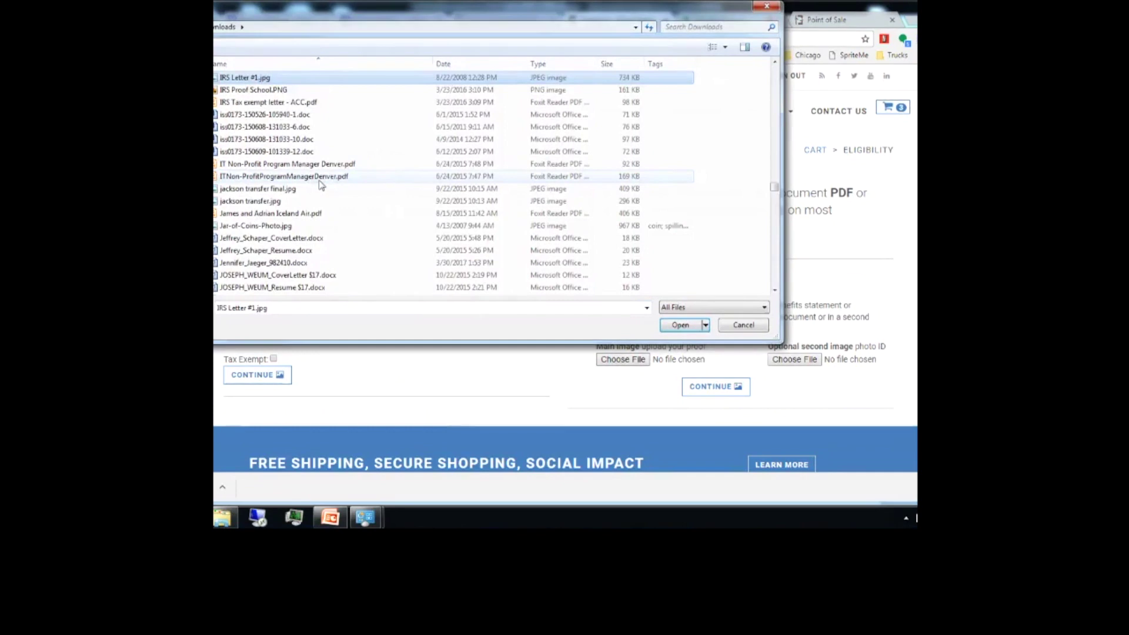
key(Return)
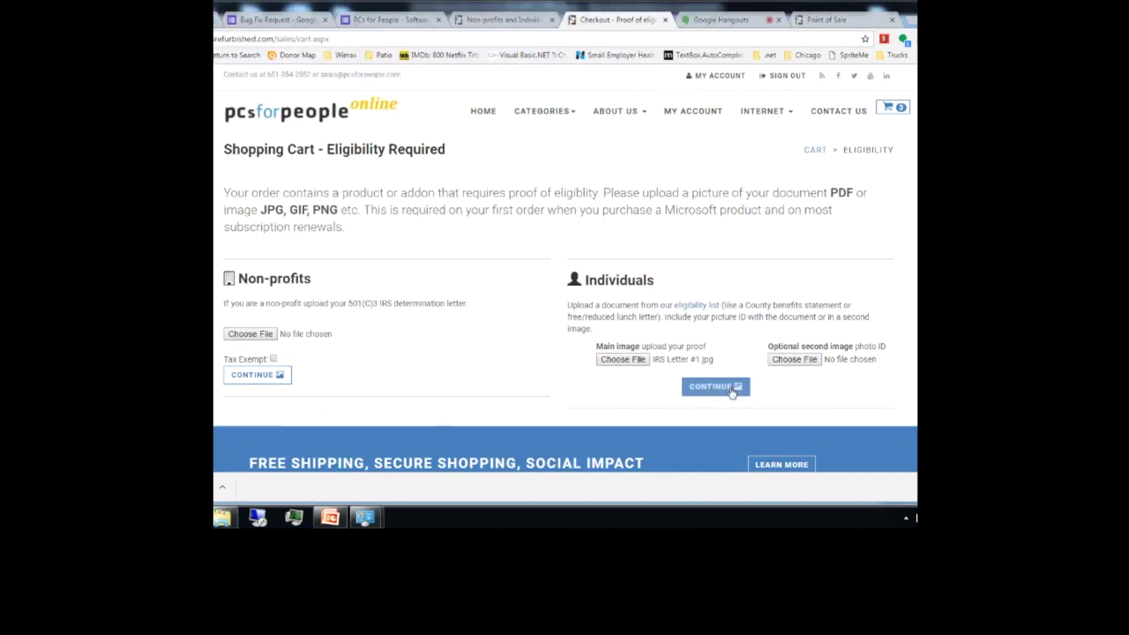
click(732, 392)
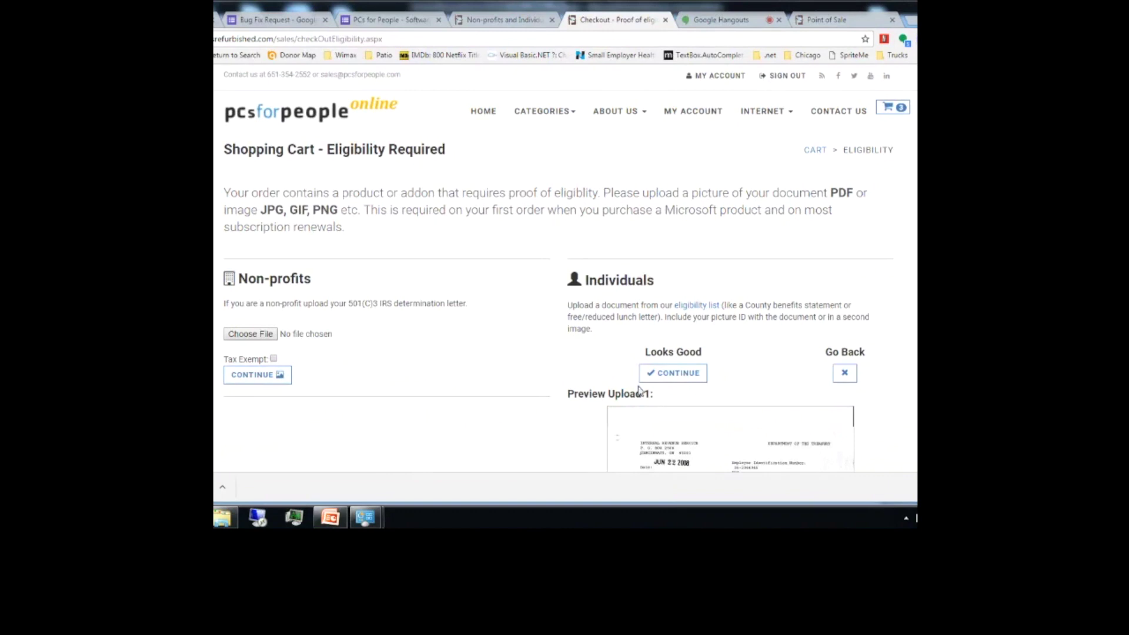
click(669, 372)
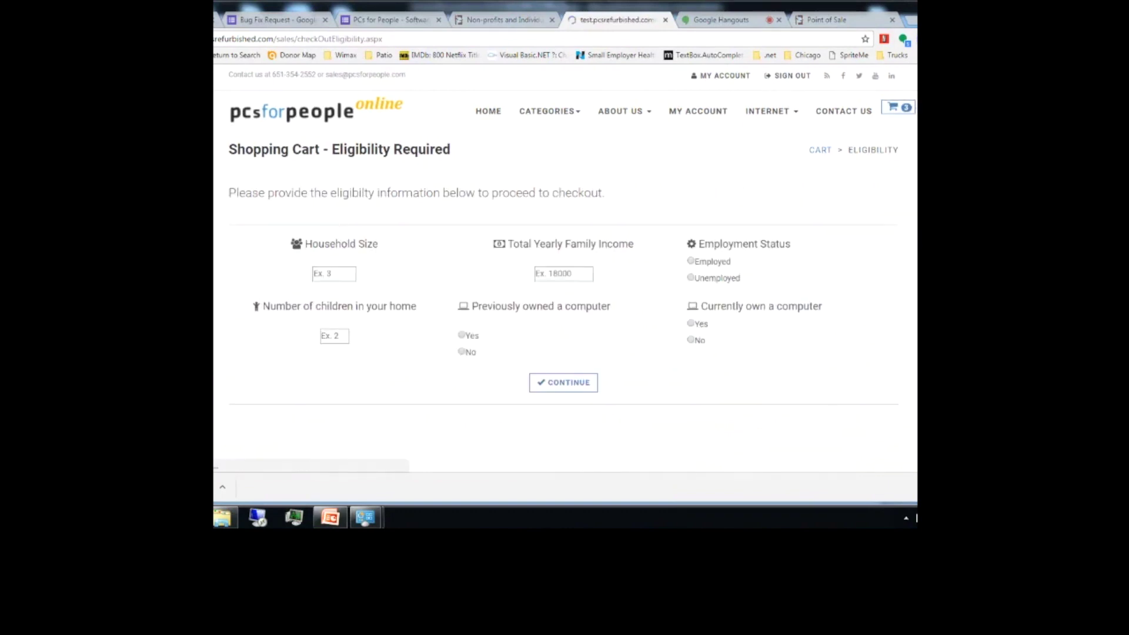
Step: Enter household size 3, income 12000, Unemployed, 1 child, and the computer ownership answers
click(328, 273)
text(3)
key(Tab)
text(12000)
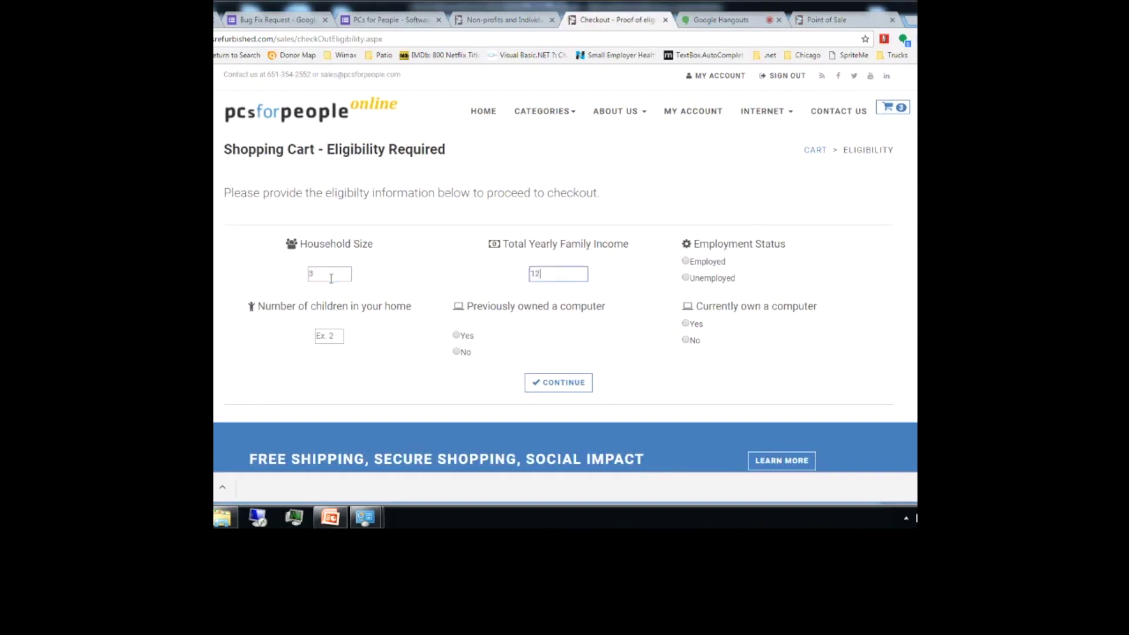
key(Tab)
key(Down)
key(Tab)
text(1)
key(Tab)
key(Down)
key(Tab)
click(685, 339)
Step: Submit the eligibility answers and bring up the add-card form on Order Review
click(537, 385)
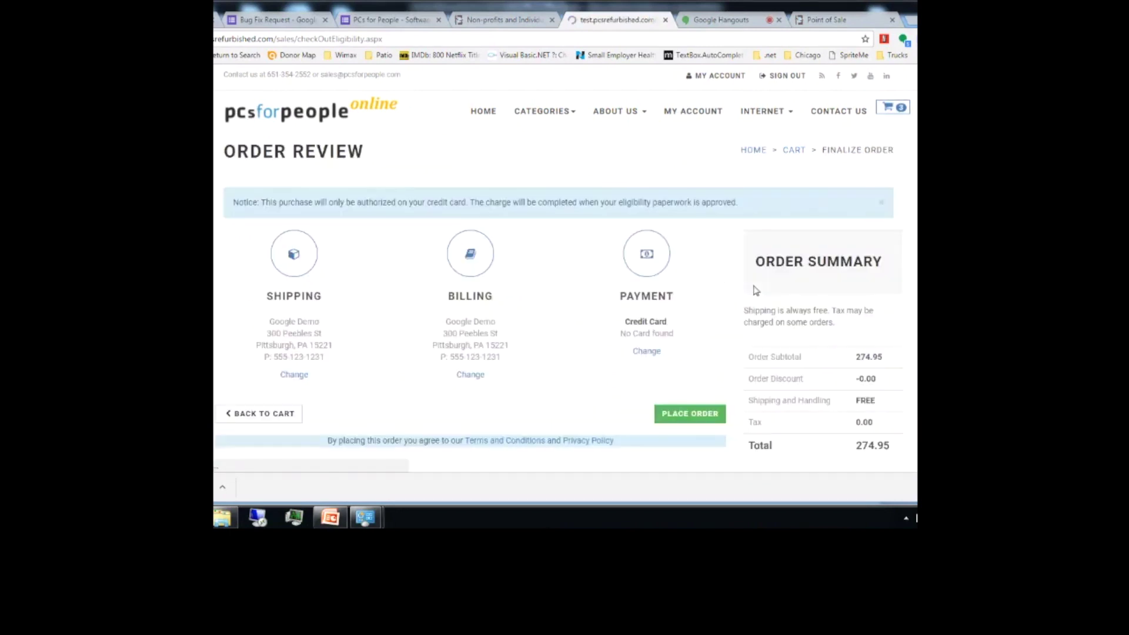
click(645, 352)
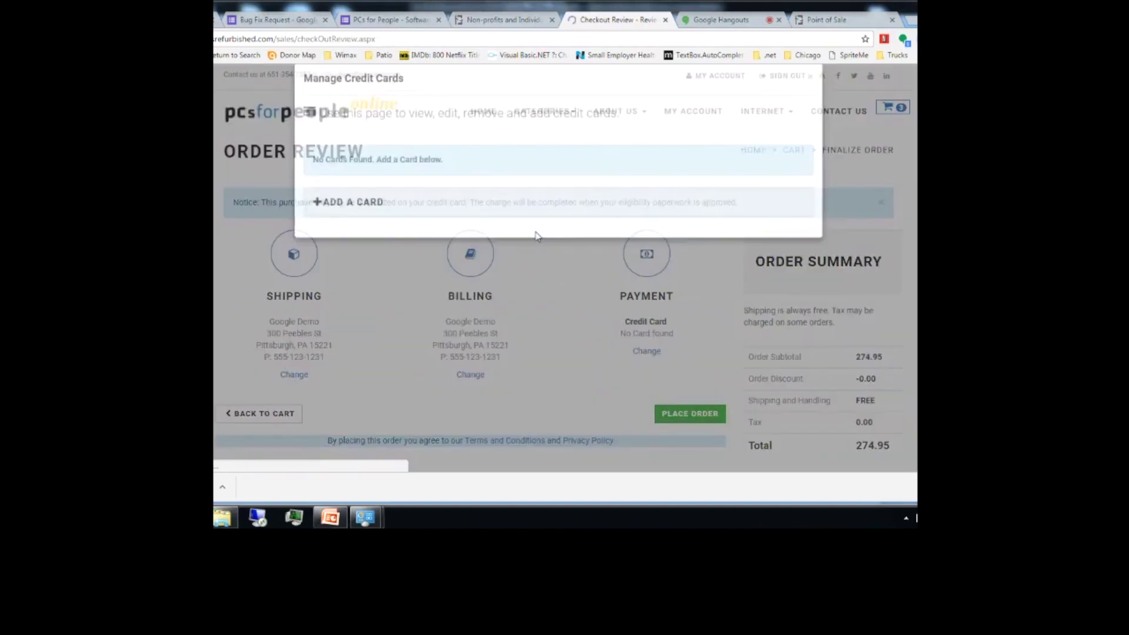
click(353, 222)
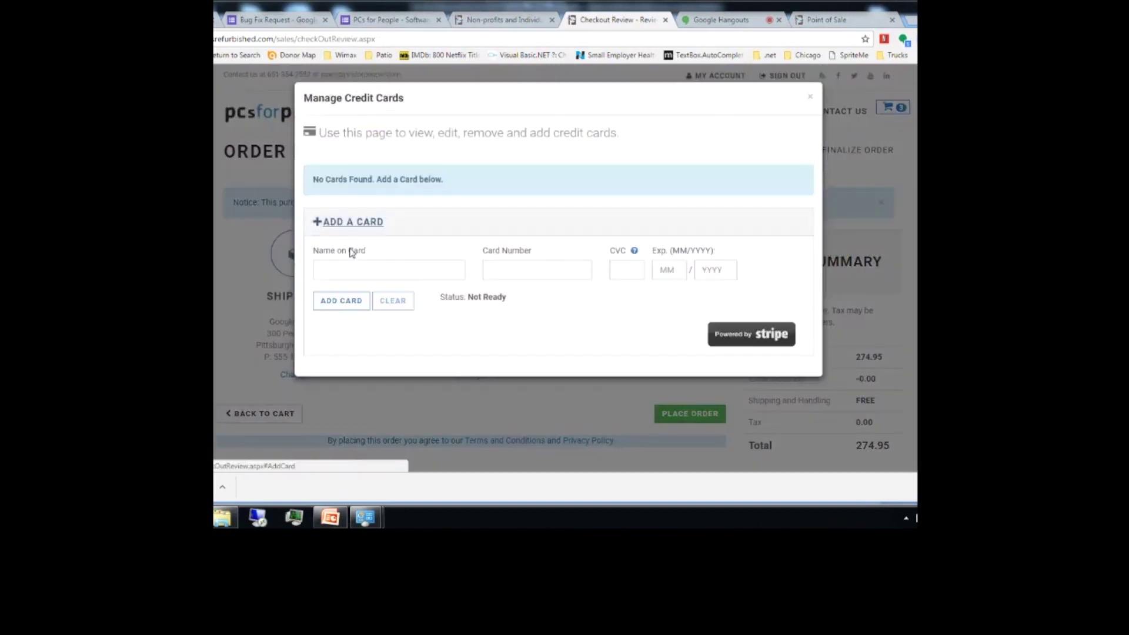
Step: Save a test card with cardholder name, number, CVC and expiry 9/21, then place the $274.95 order
click(330, 271)
text(test)
key(Tab)
text(4242)
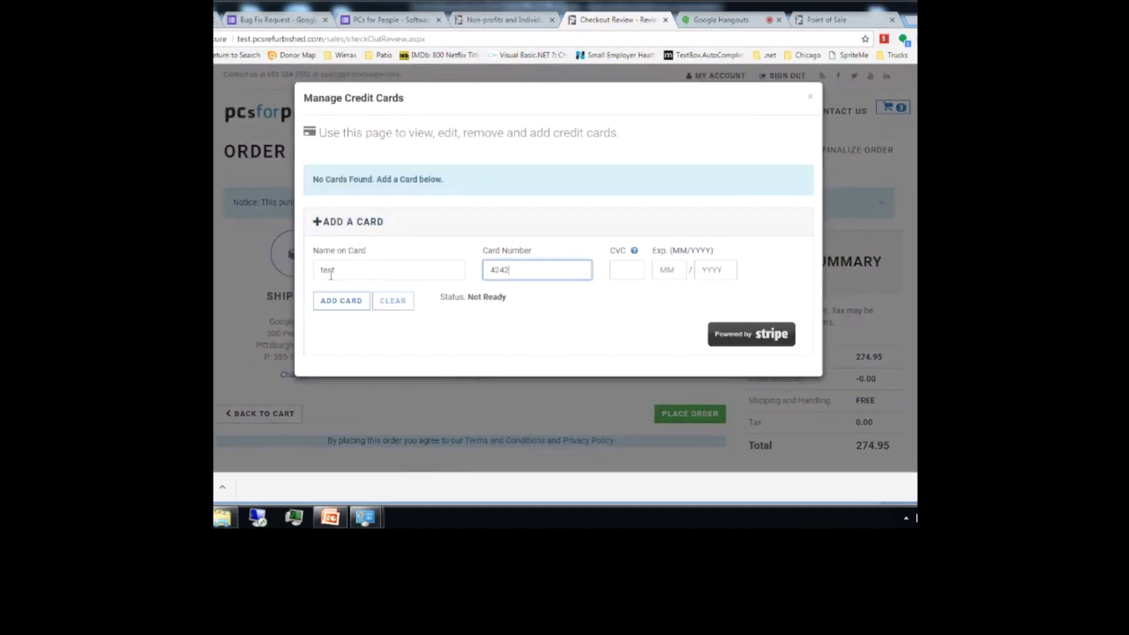
key(ctrl+a)
text(4242424242424242)
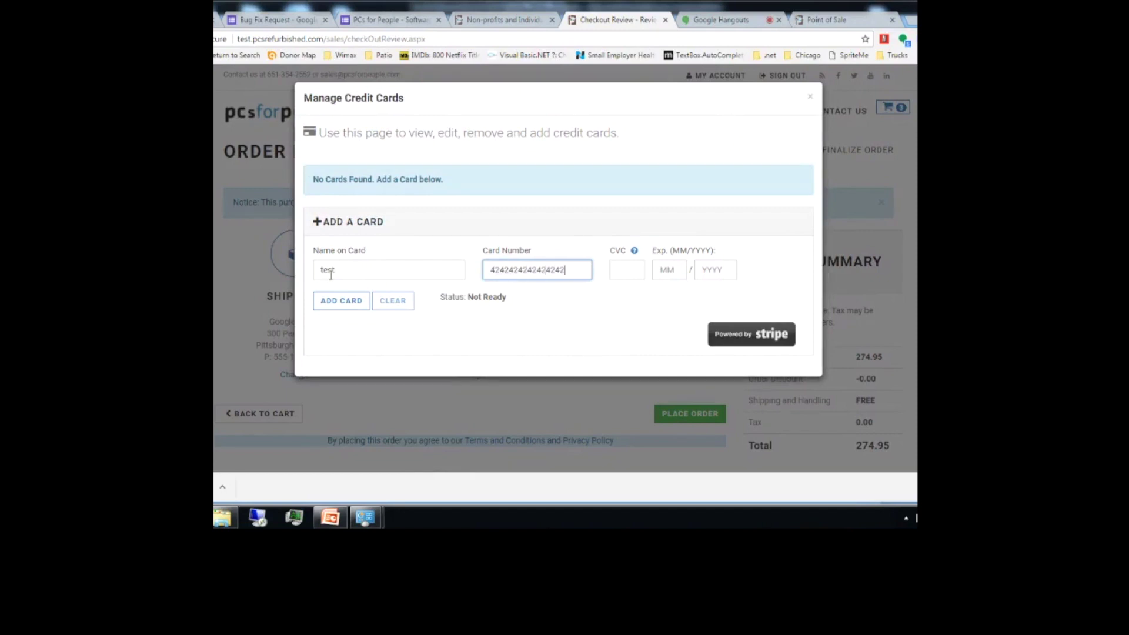
key(Tab)
text(999)
key(Tab)
text(9)
key(Tab)
text(21)
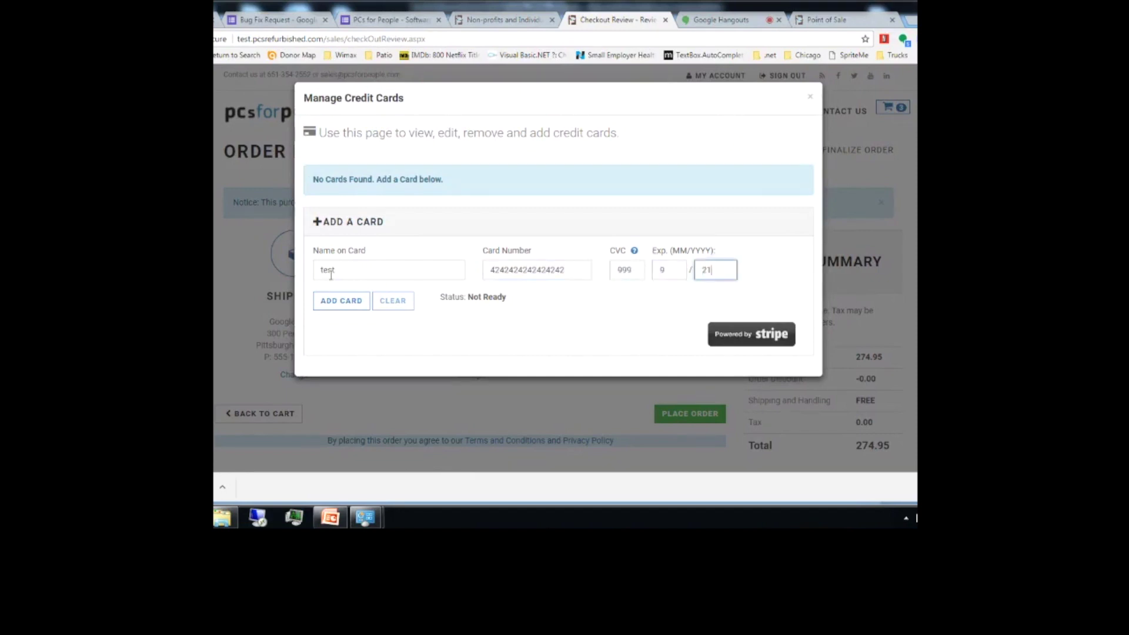
click(333, 303)
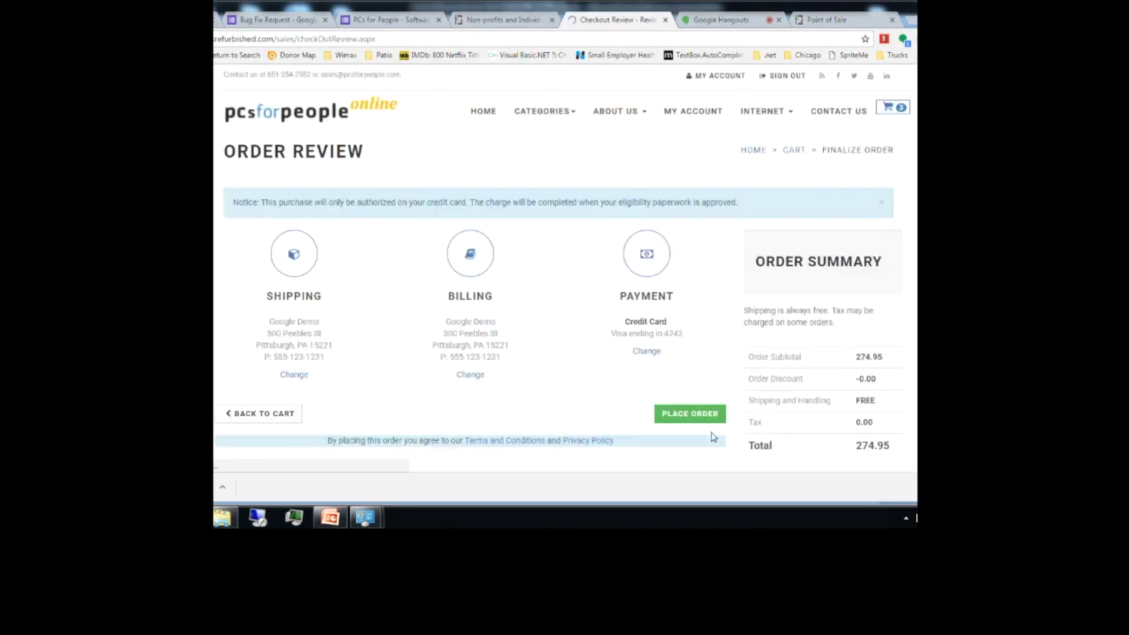
click(703, 423)
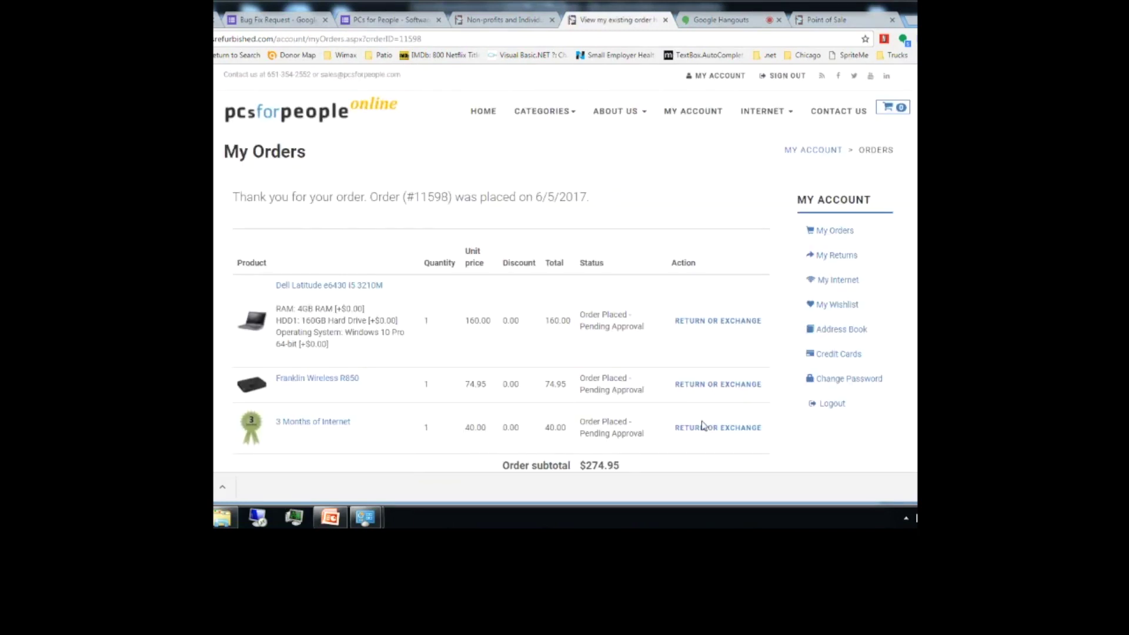
Step: Review the new order's eligibility details and proof files on Manage Orders, then return to PowerPoint
key(ctrl+Tab)
key(ctrl+Tab)
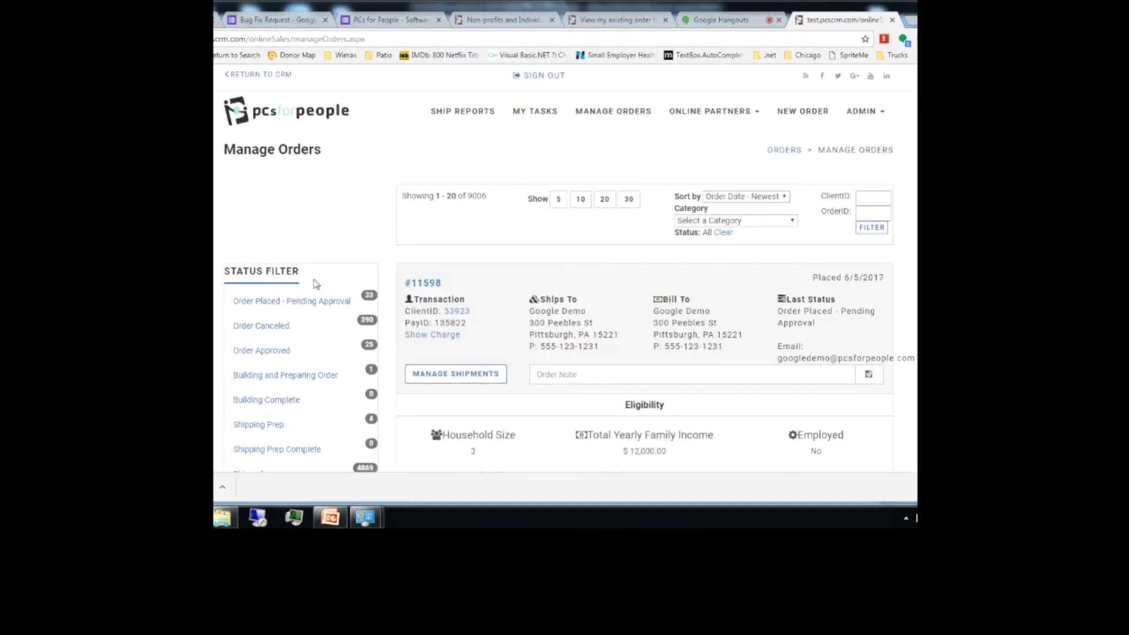
scroll(564, 265, down, 5)
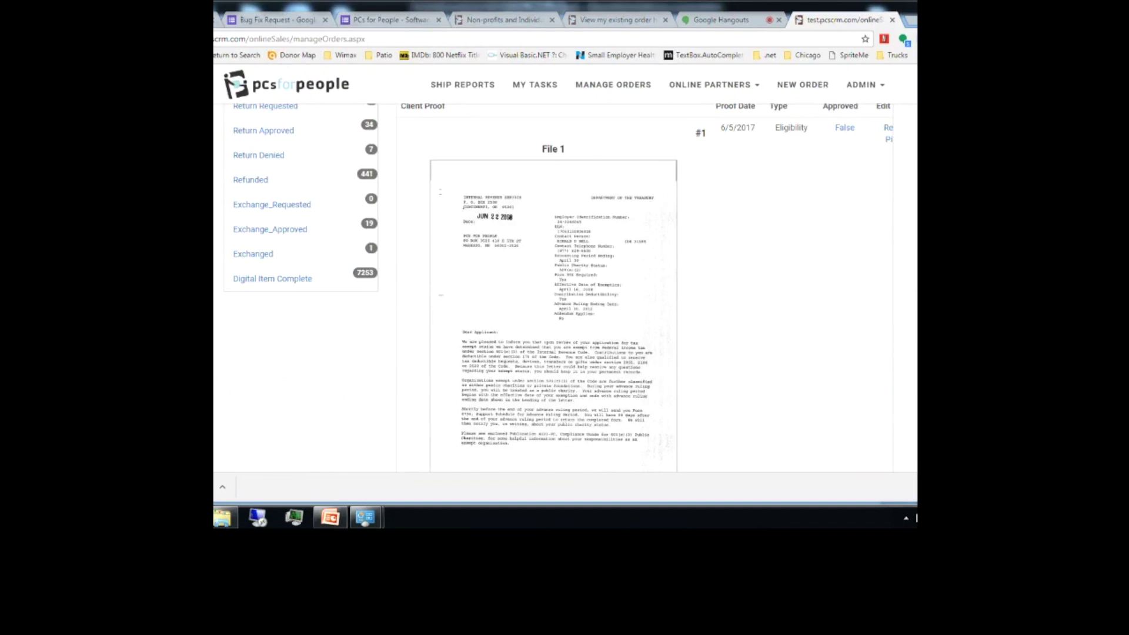
scroll(645, 287, down, 10)
scroll(645, 287, up, 1)
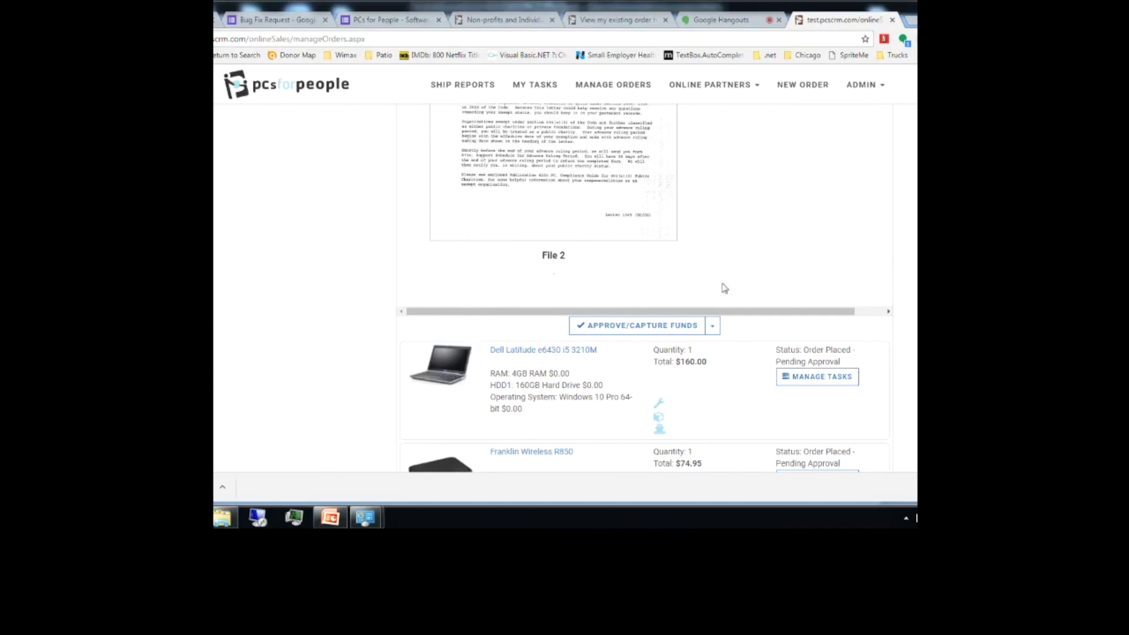
click(331, 518)
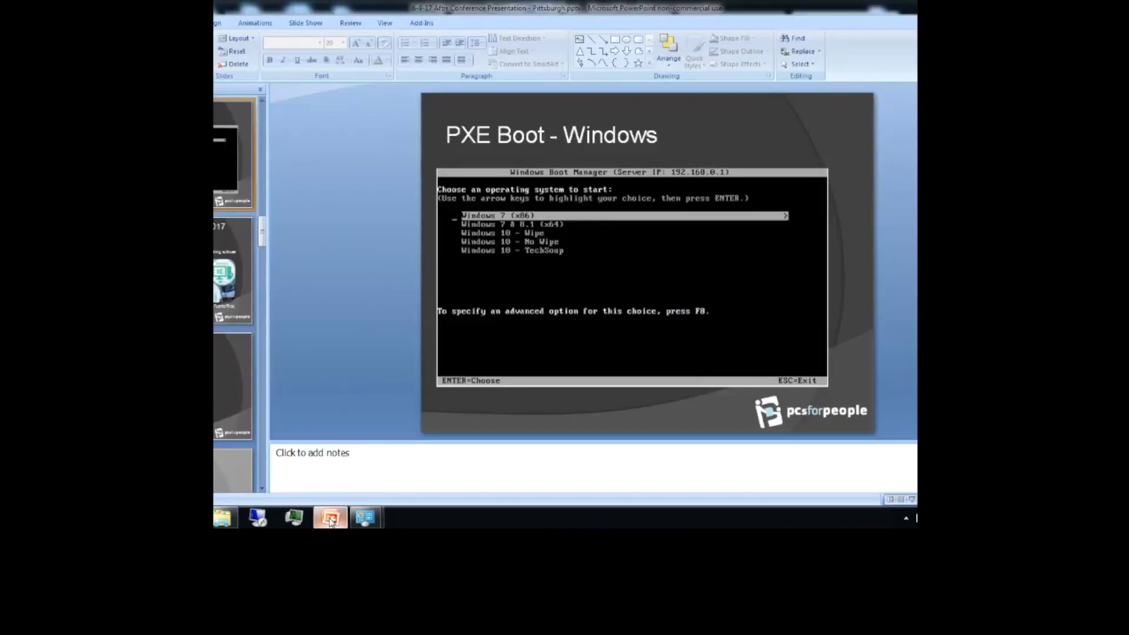
Step: Scroll the deck past National Initiatives and Sorting Inventory to the API to PCsCRM.com slide
scroll(472, 284, down, 1)
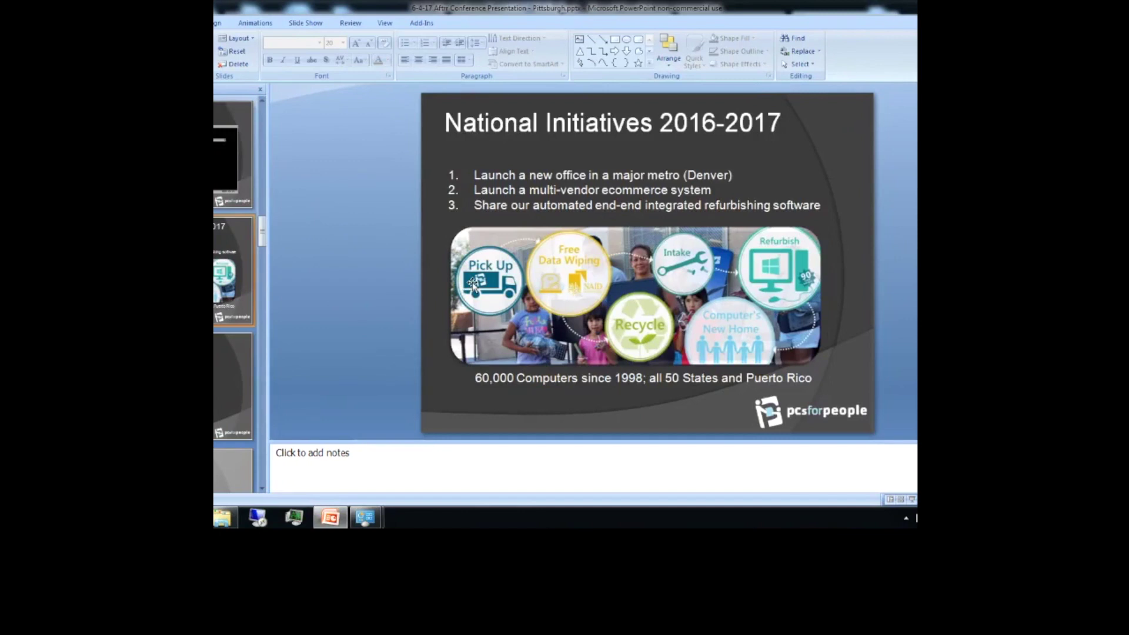
scroll(472, 284, down, 3)
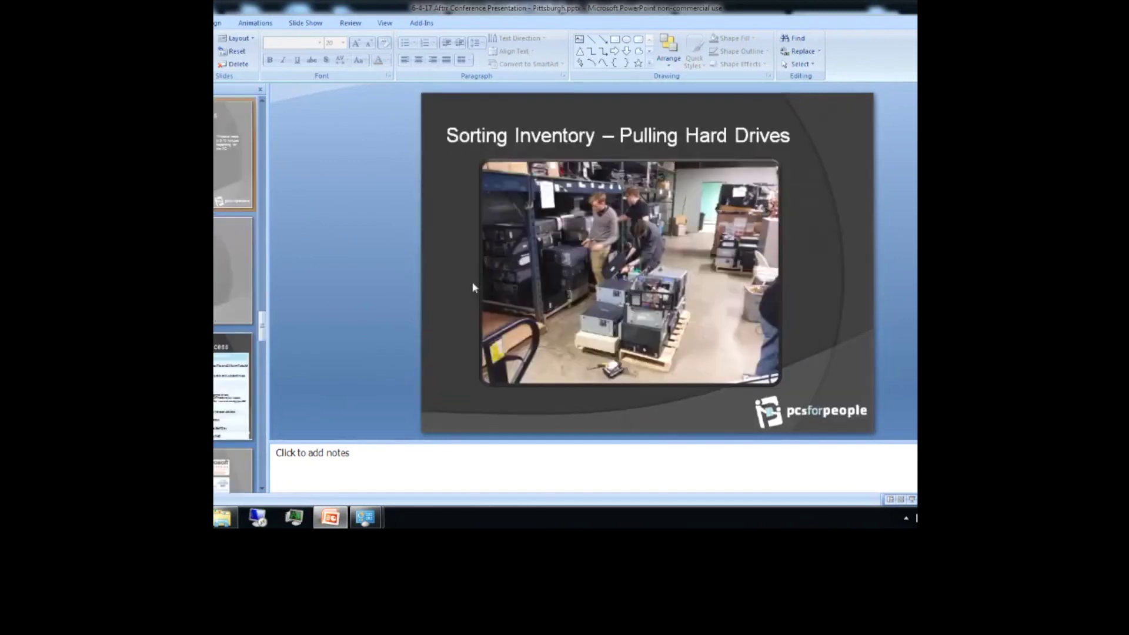
scroll(472, 287, down, 1)
scroll(472, 284, down, 1)
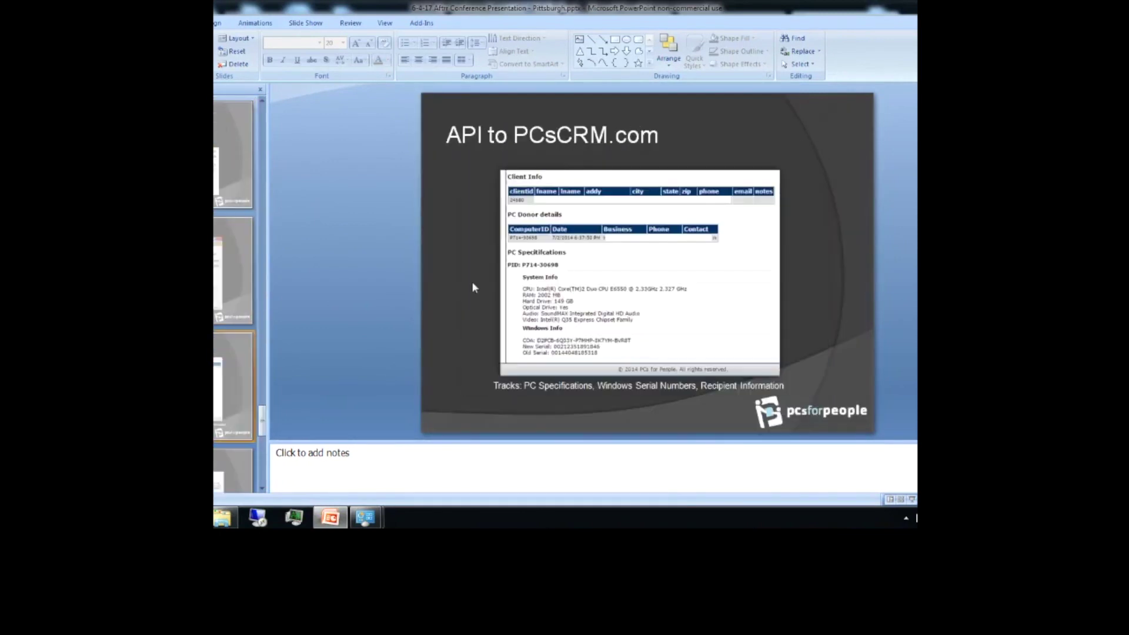